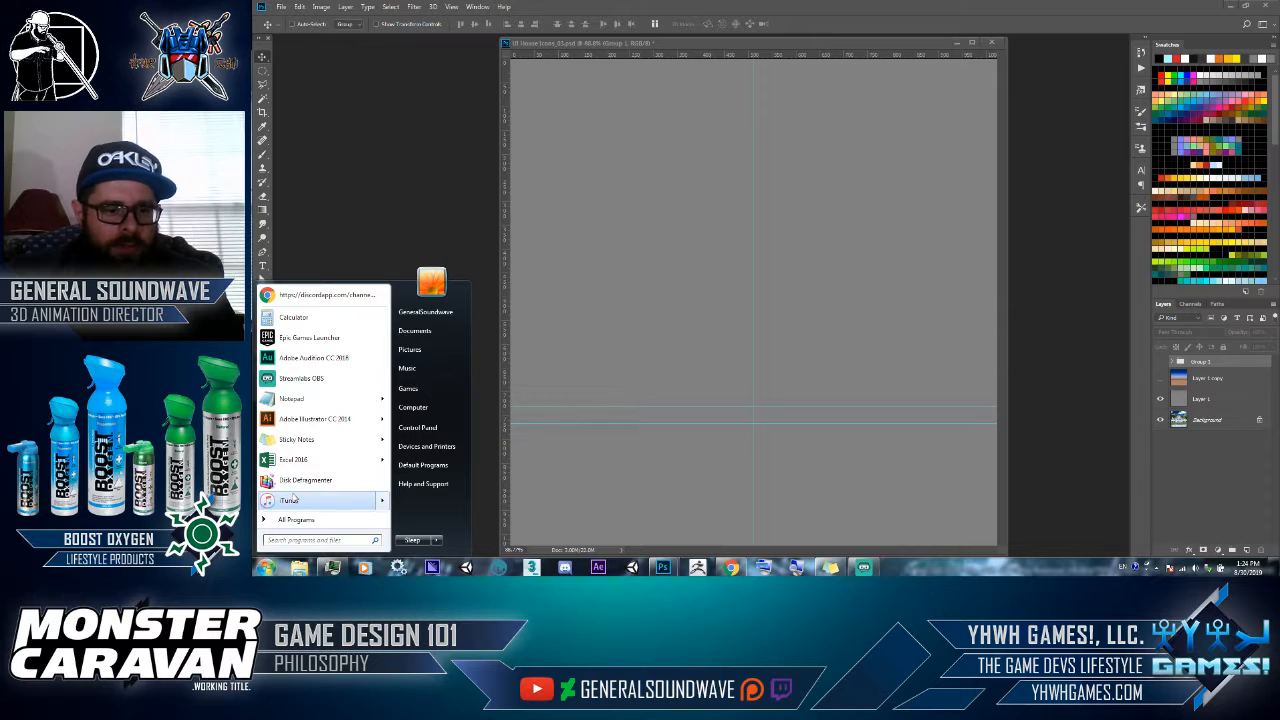
Browse the list of installed programs on the computer to locate the Adobe Photoshop CC 2018 entry
left_click(296, 519)
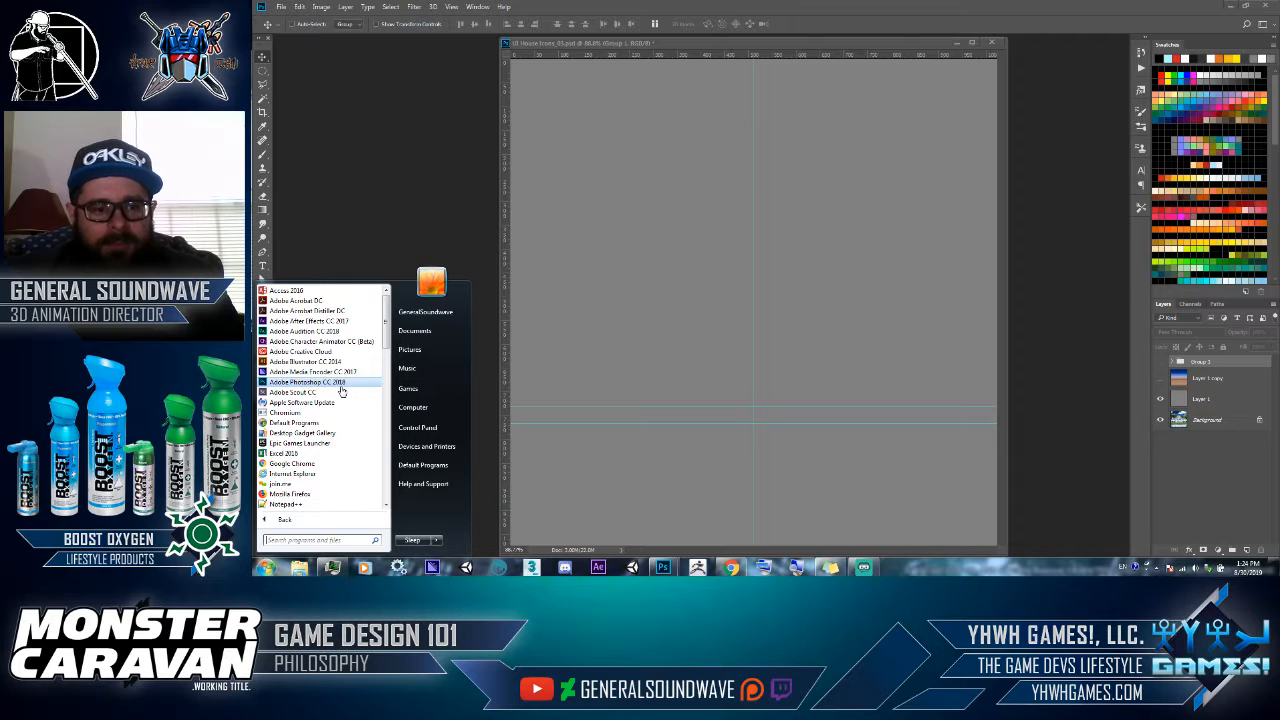
left_click(376, 250)
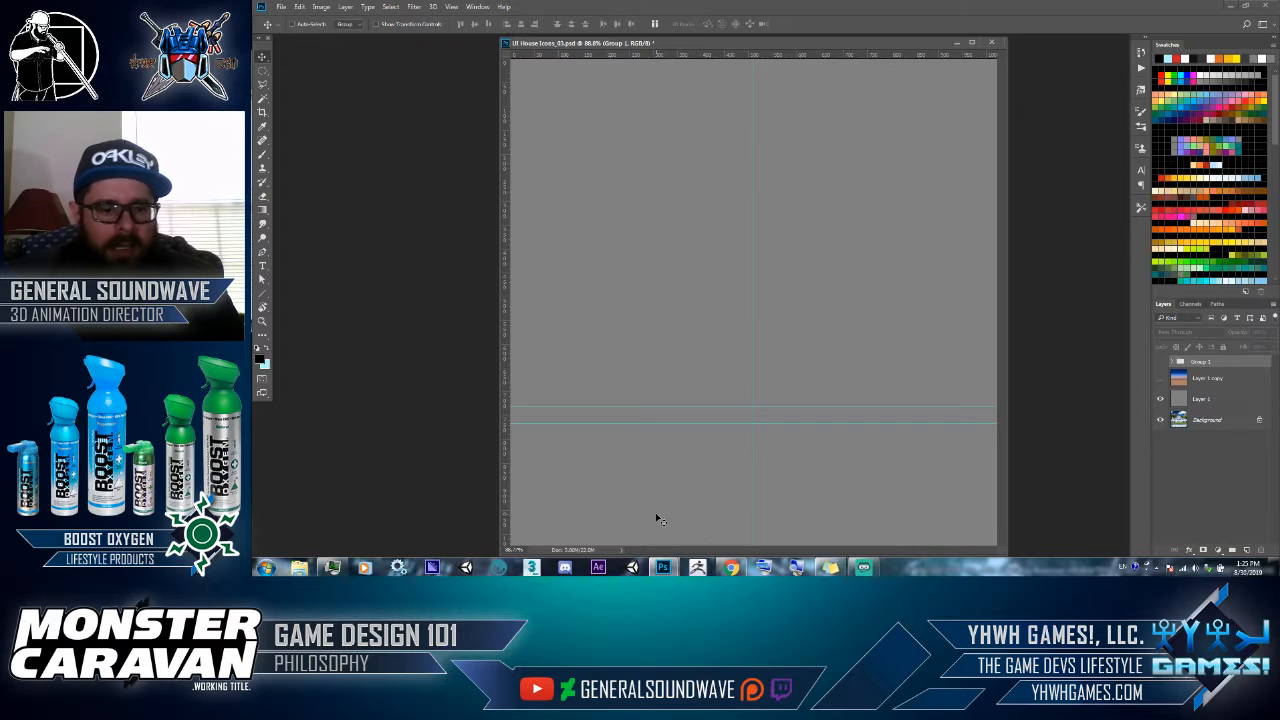
left_click(262, 557)
left_click(293, 519)
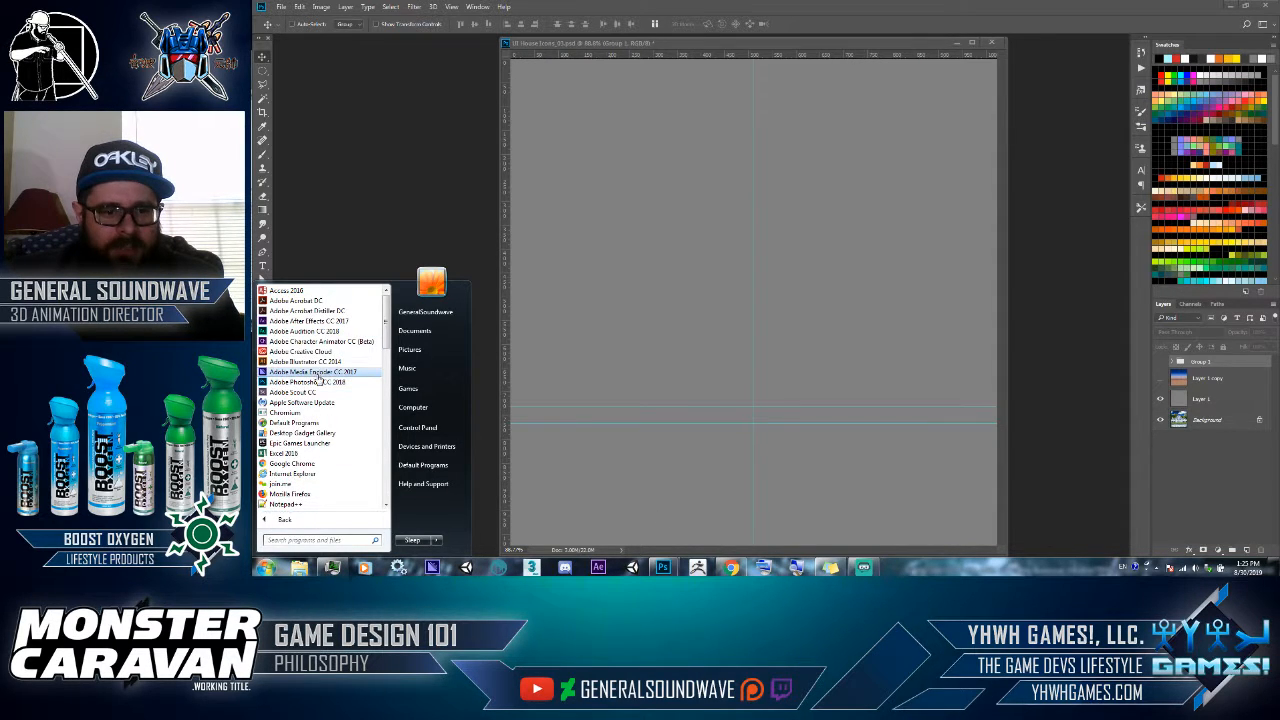
scroll(388, 341, "down", 2)
scroll(388, 341, "down", 8)
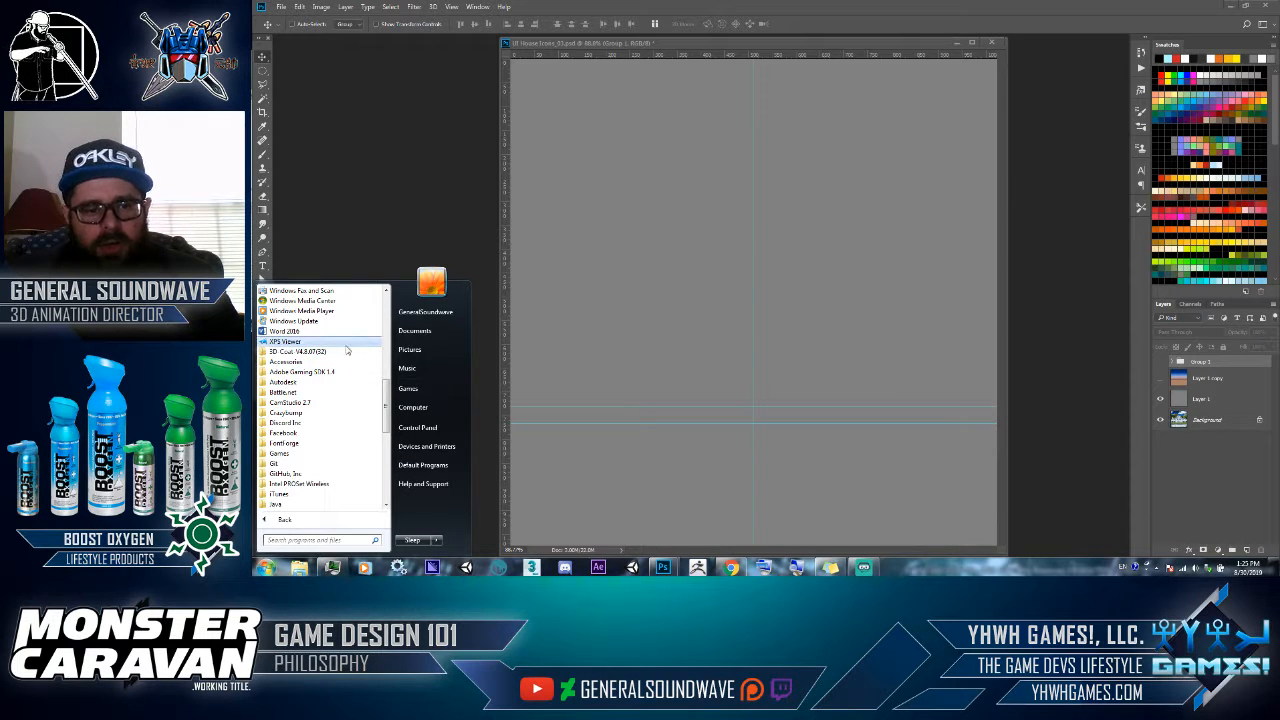
scroll(388, 393, "up", 3)
scroll(389, 390, "up", 8)
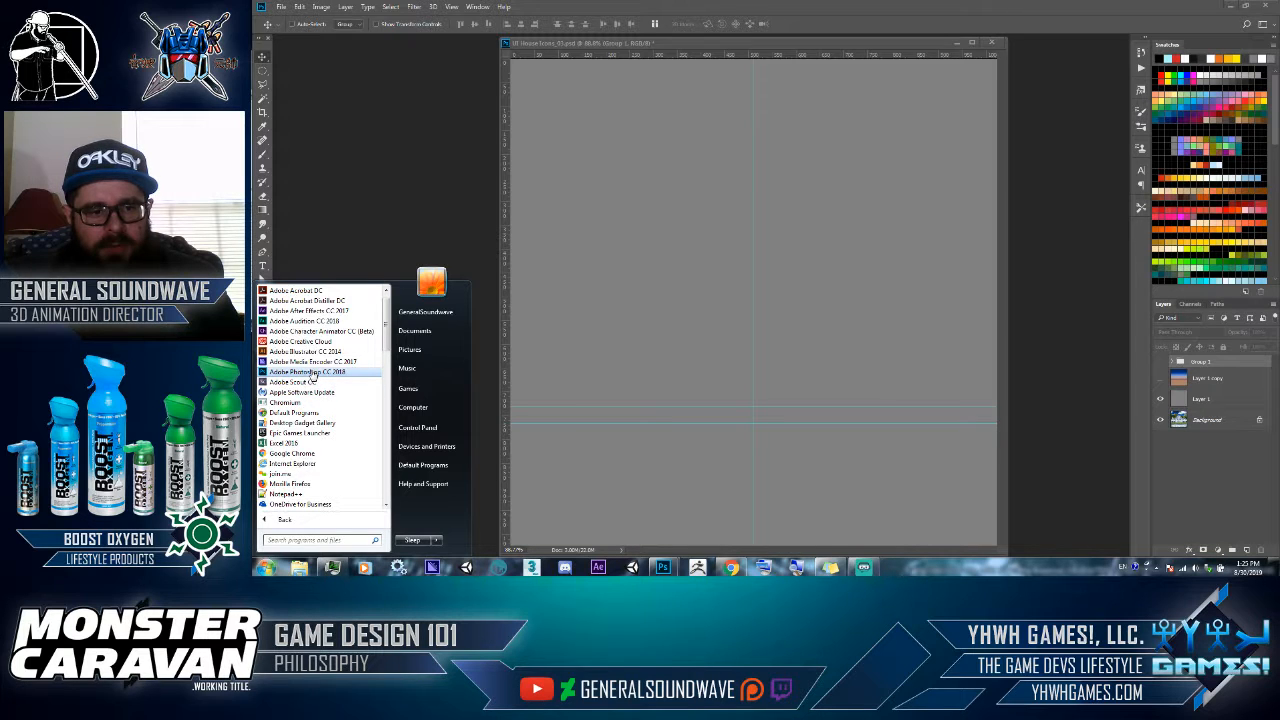
left_click(894, 571)
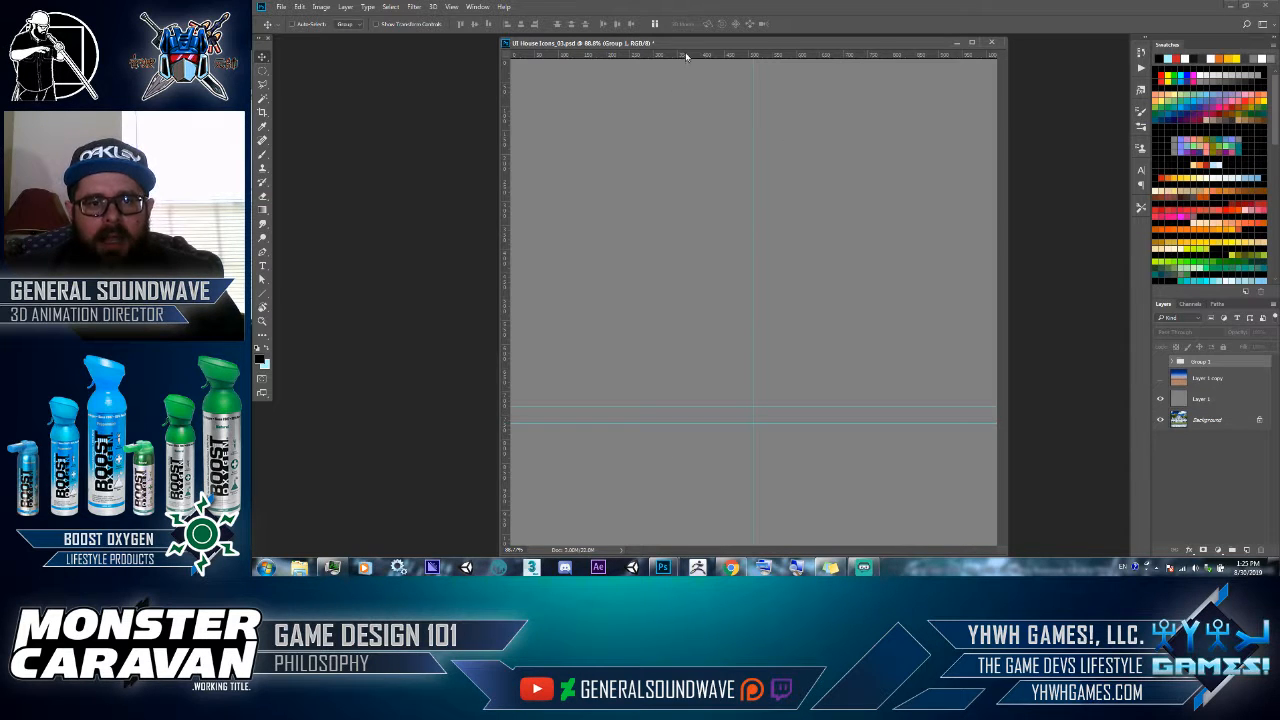
Open Windows Task Manager and sort the running processes by memory use
key("ctrl+shift+Escape")
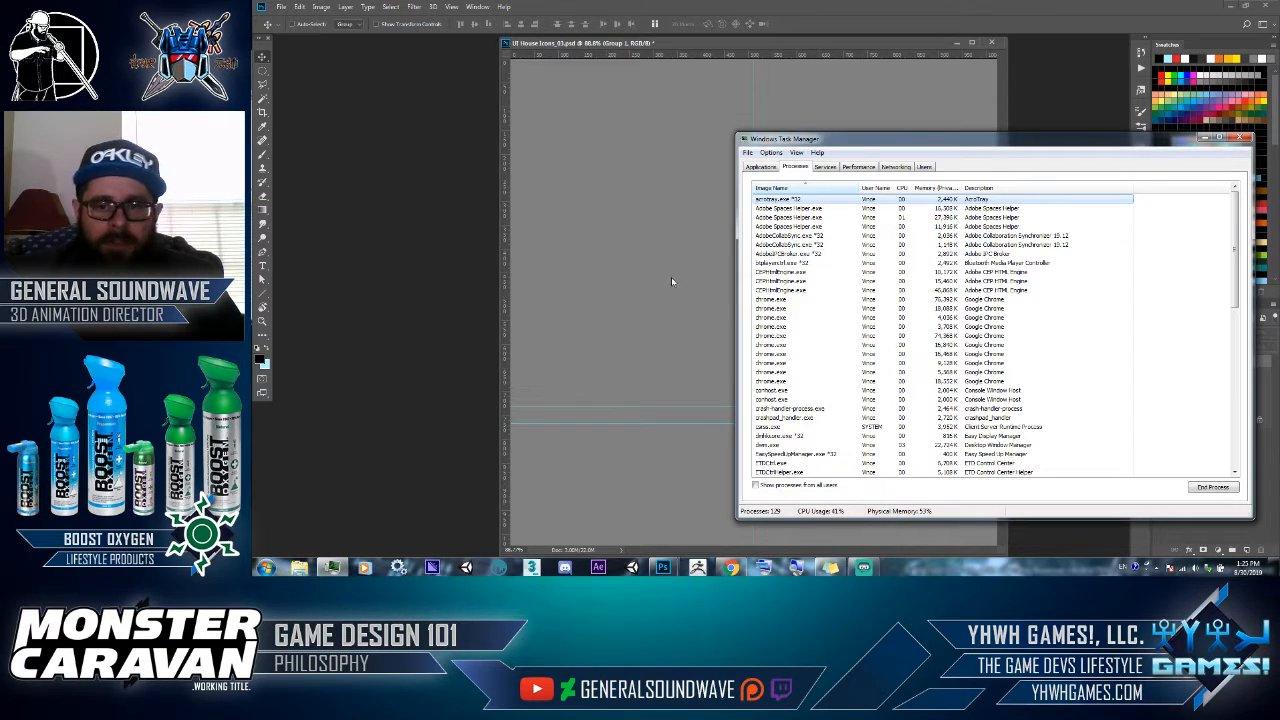
left_click(936, 190)
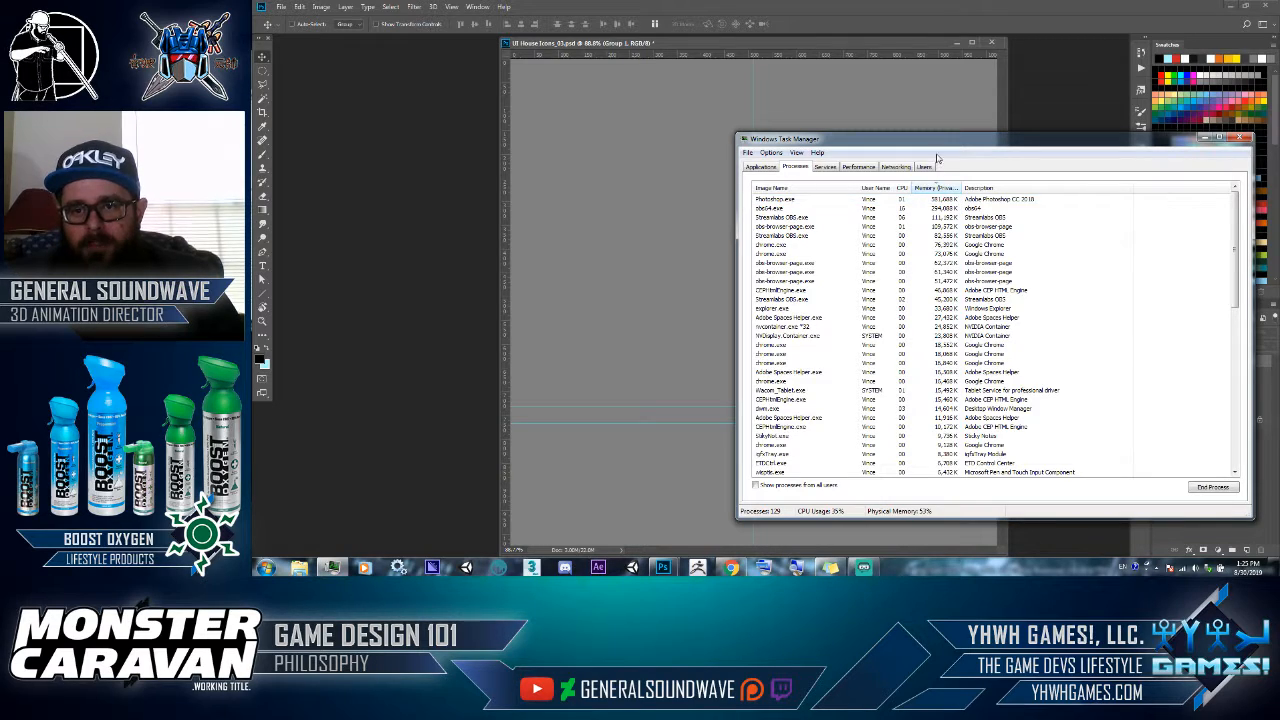
left_click_drag(936, 143, 788, 129)
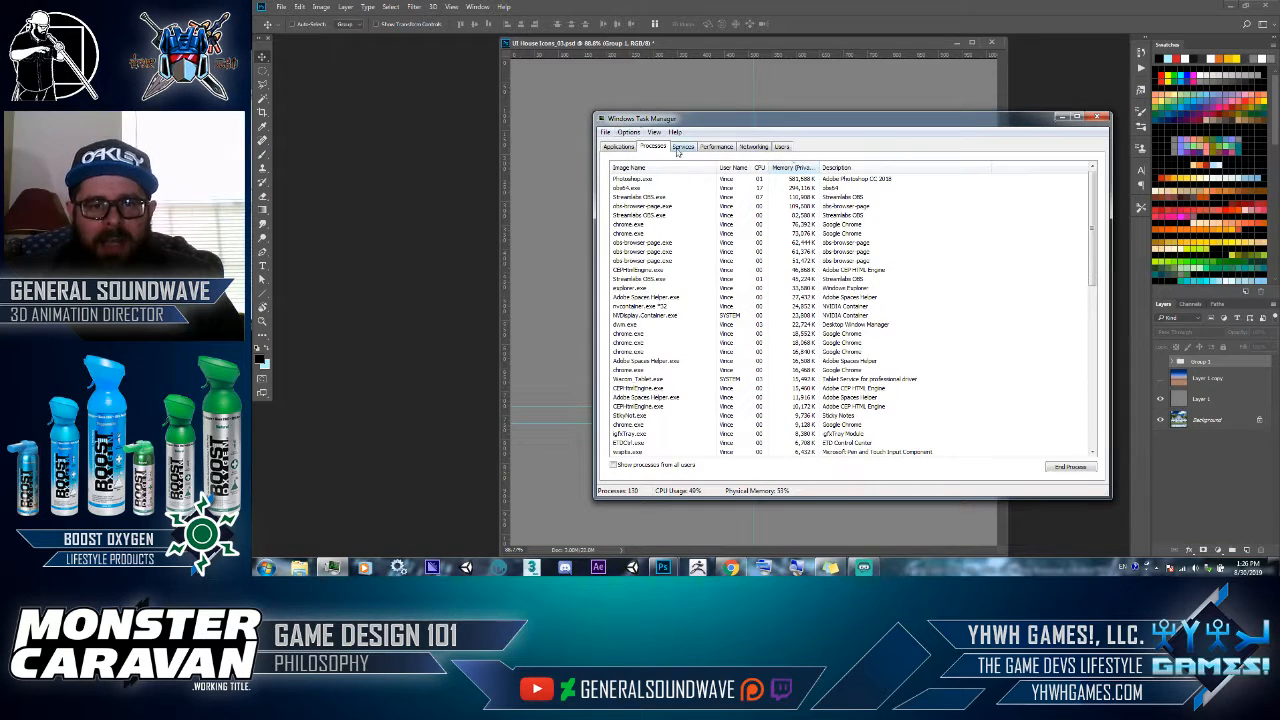
Examine the services list and the CPU and memory performance graphs in Task Manager, and close it
left_click(619, 147)
left_click(716, 147)
left_click(683, 147)
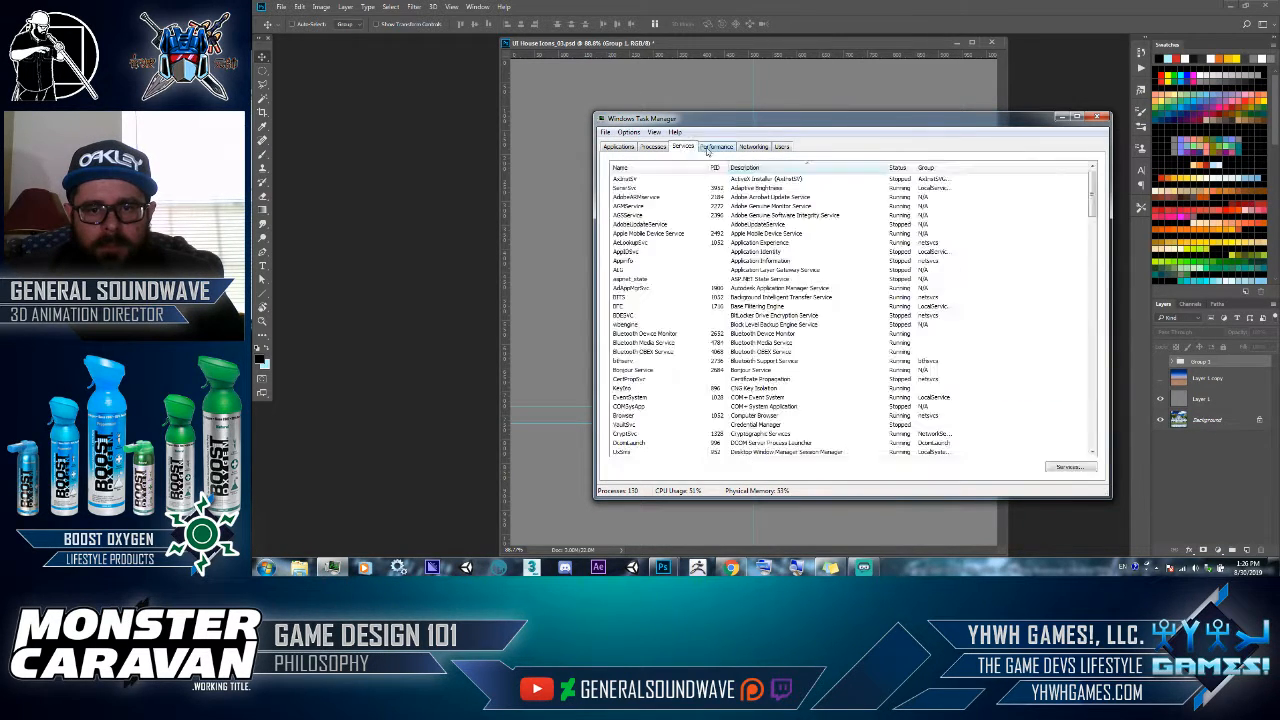
left_click(716, 147)
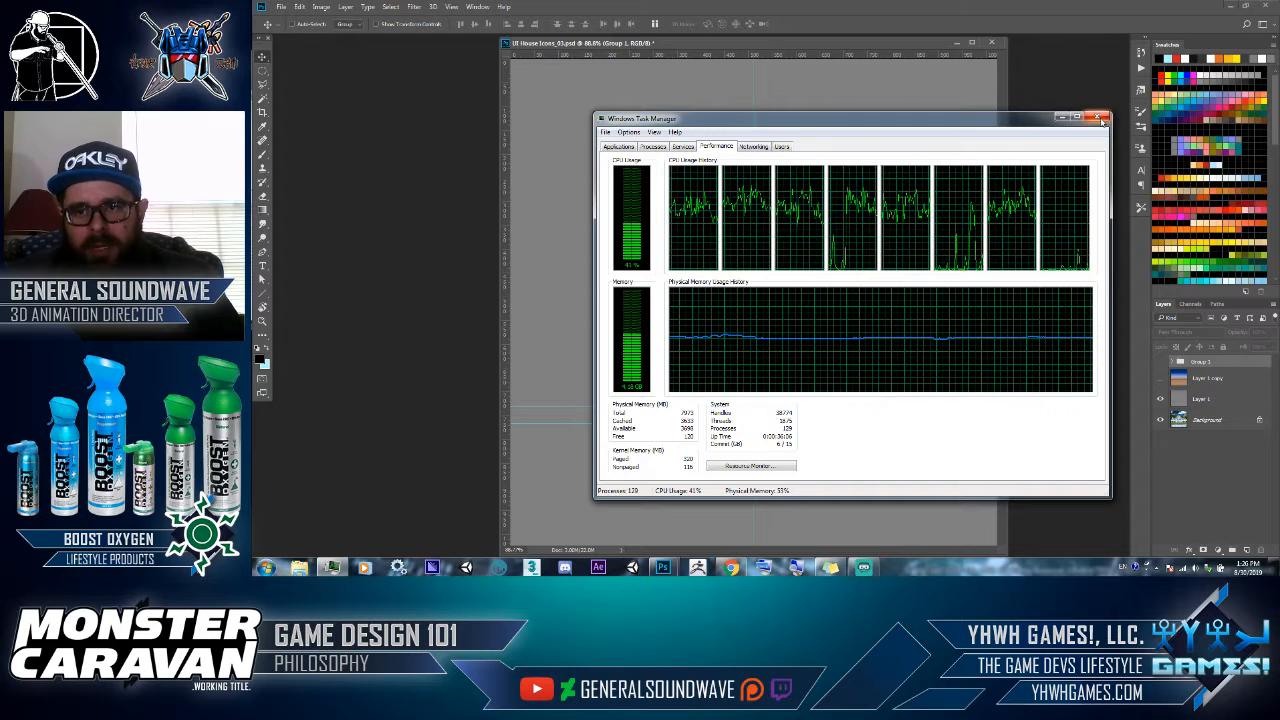
left_click(1100, 118)
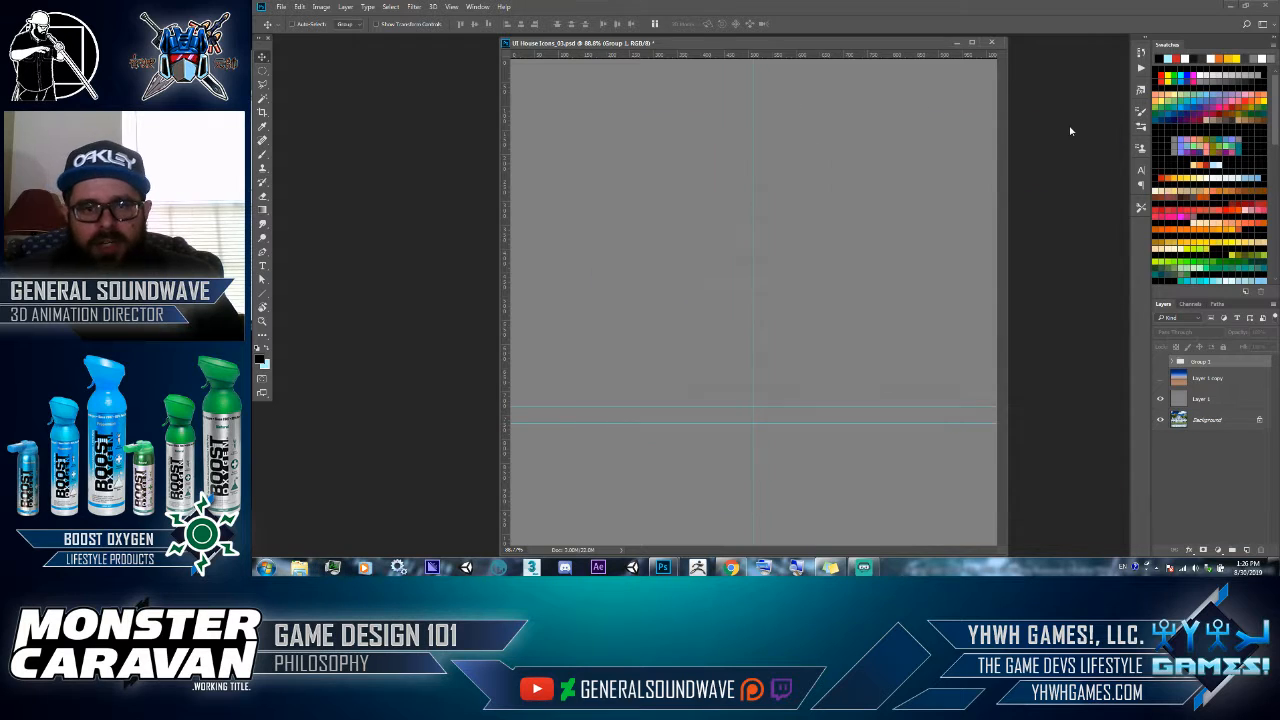
Open the Photoshop preferences and examine the Scratch Disks settings
left_click(299, 6)
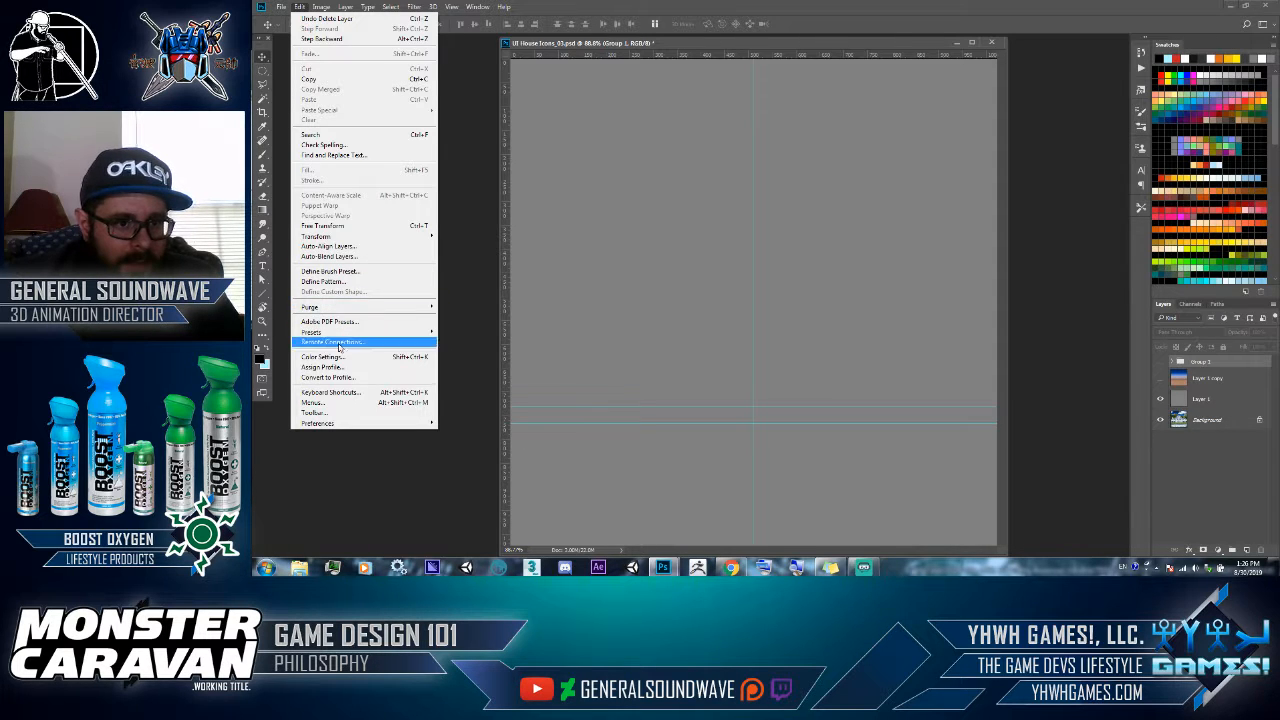
mouse_move(353, 425)
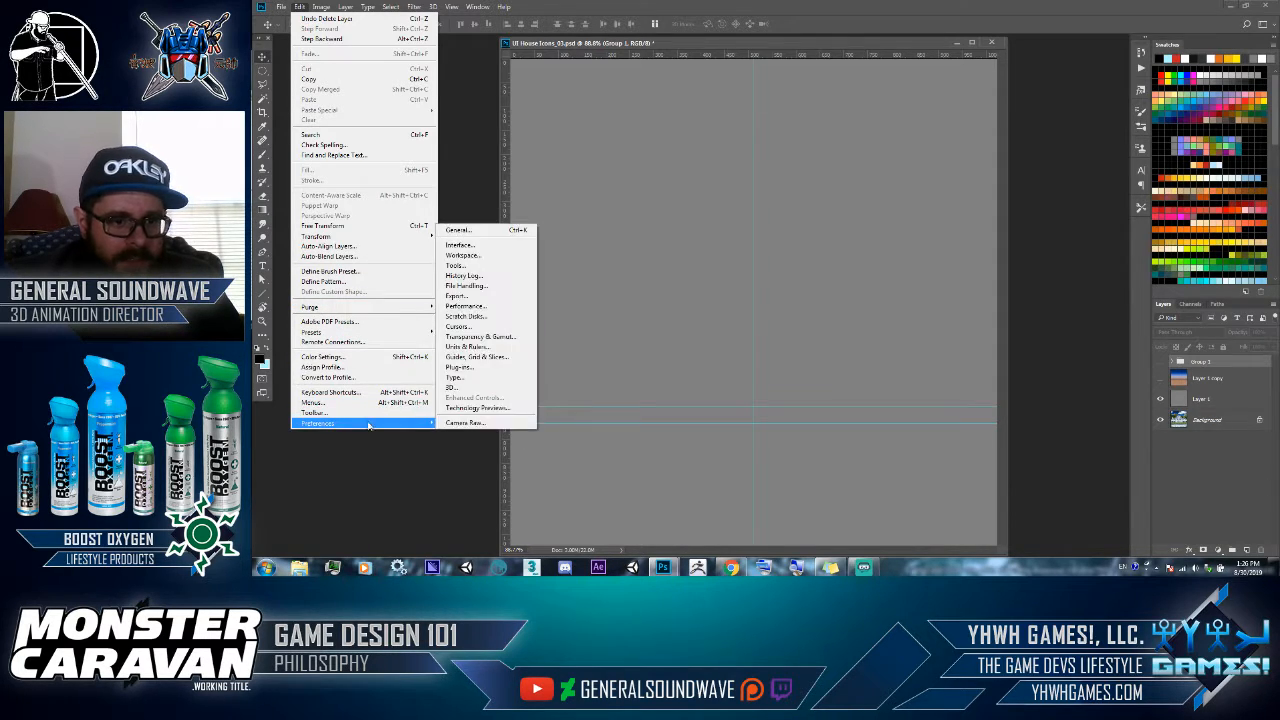
left_click(472, 305)
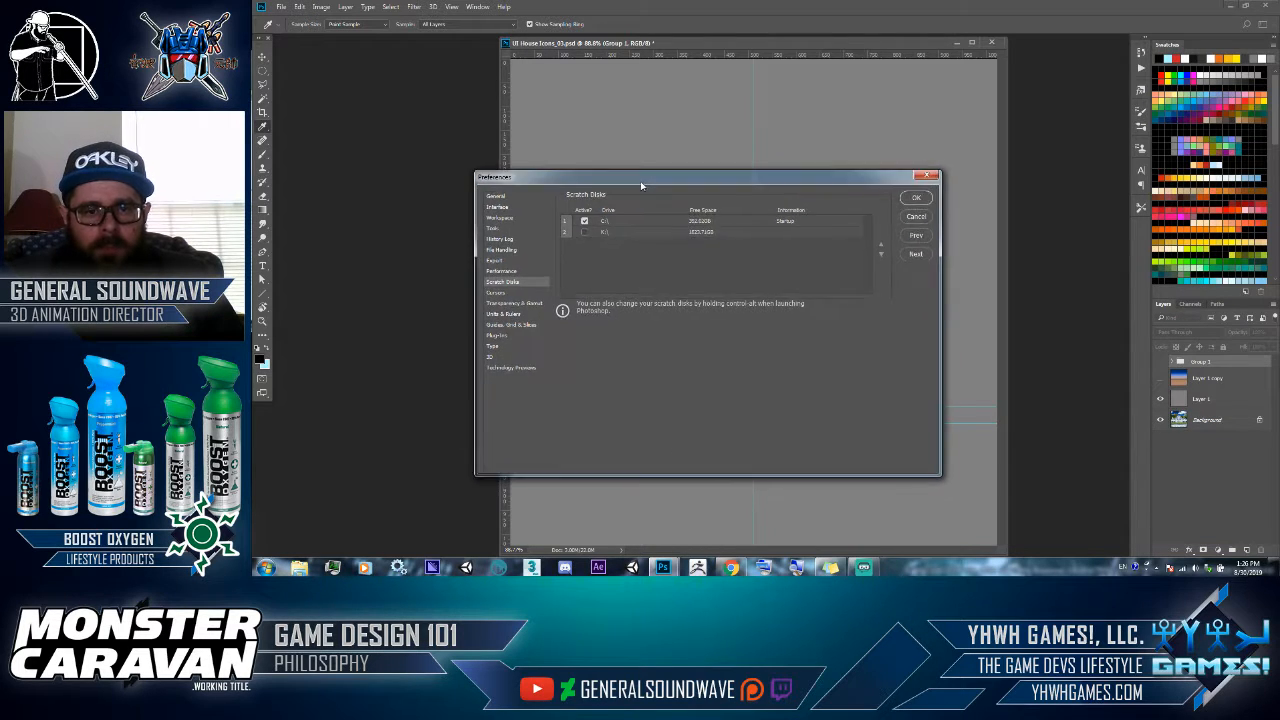
left_click_drag(641, 185, 637, 161)
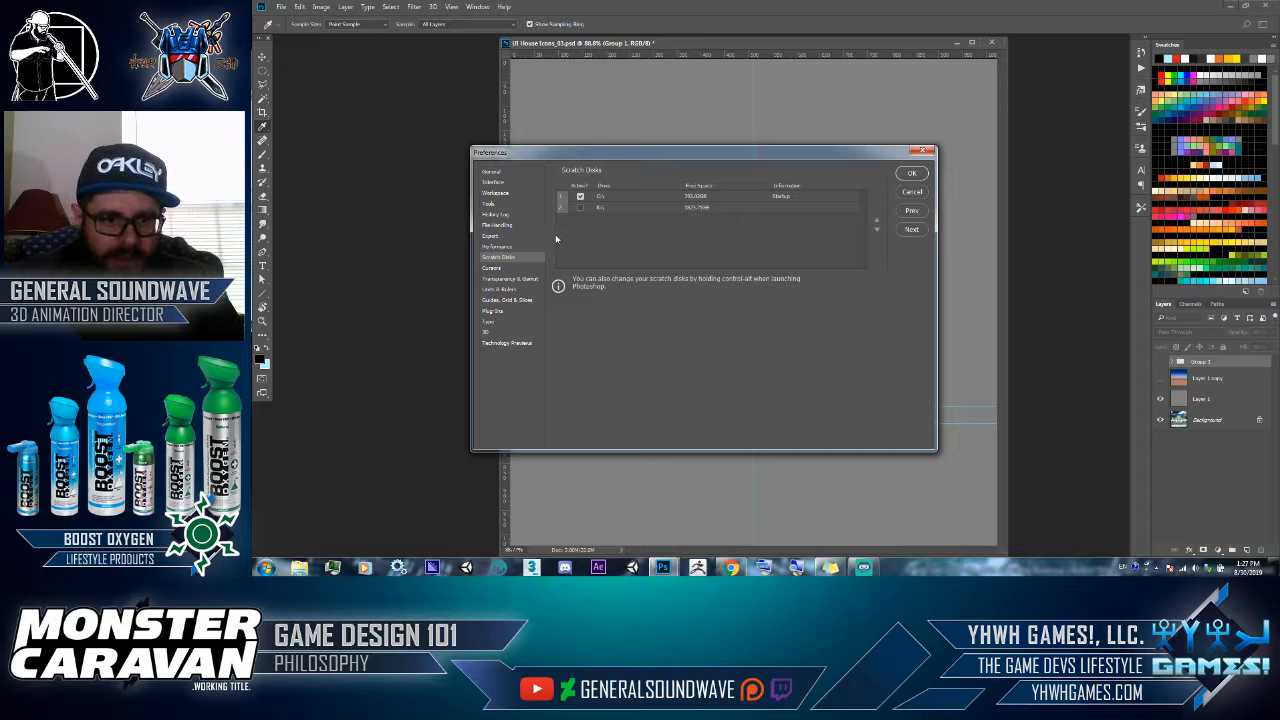
Look through the General, Interface, Workspace, Tools, History Log and File Handling preferences
left_click(500, 174)
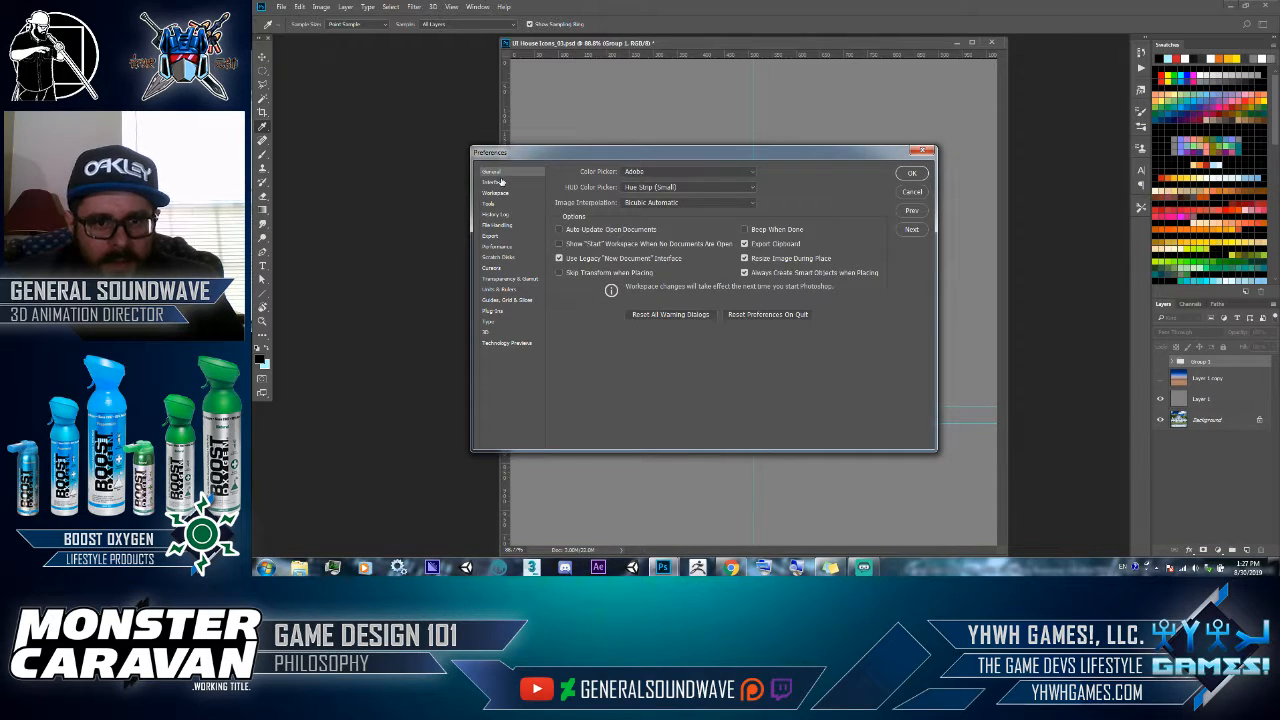
left_click(498, 225)
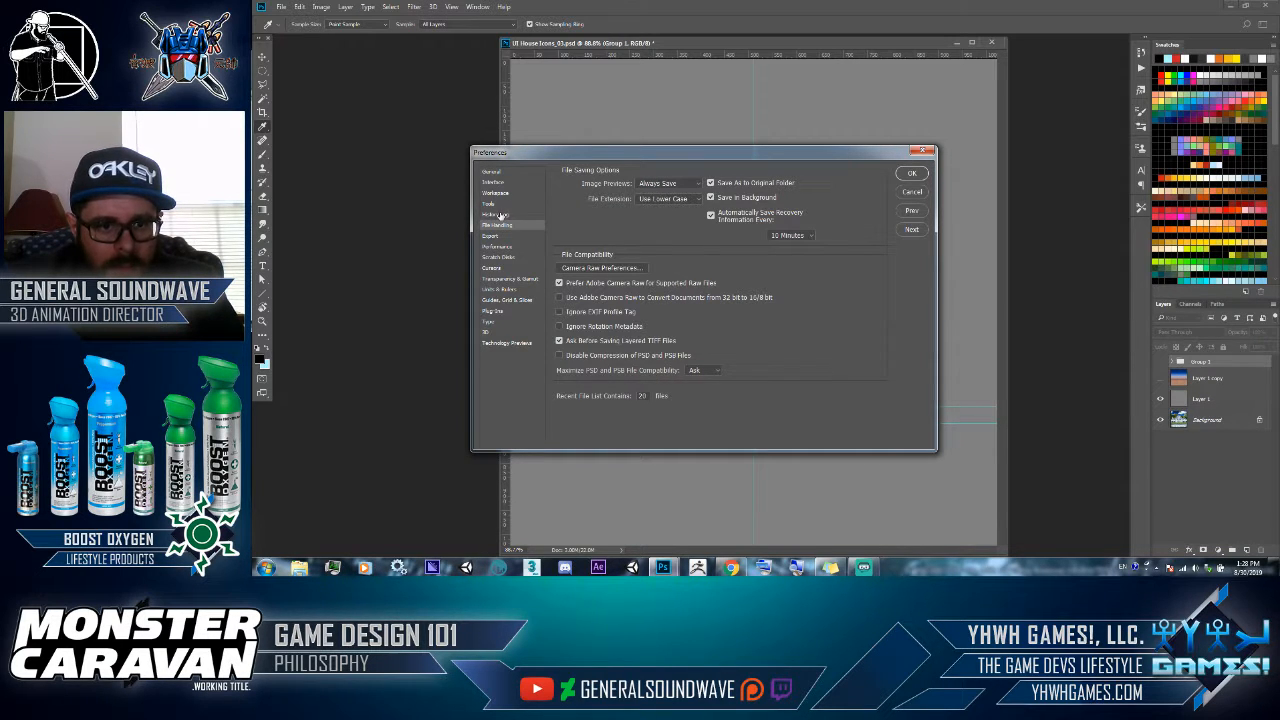
left_click(498, 193)
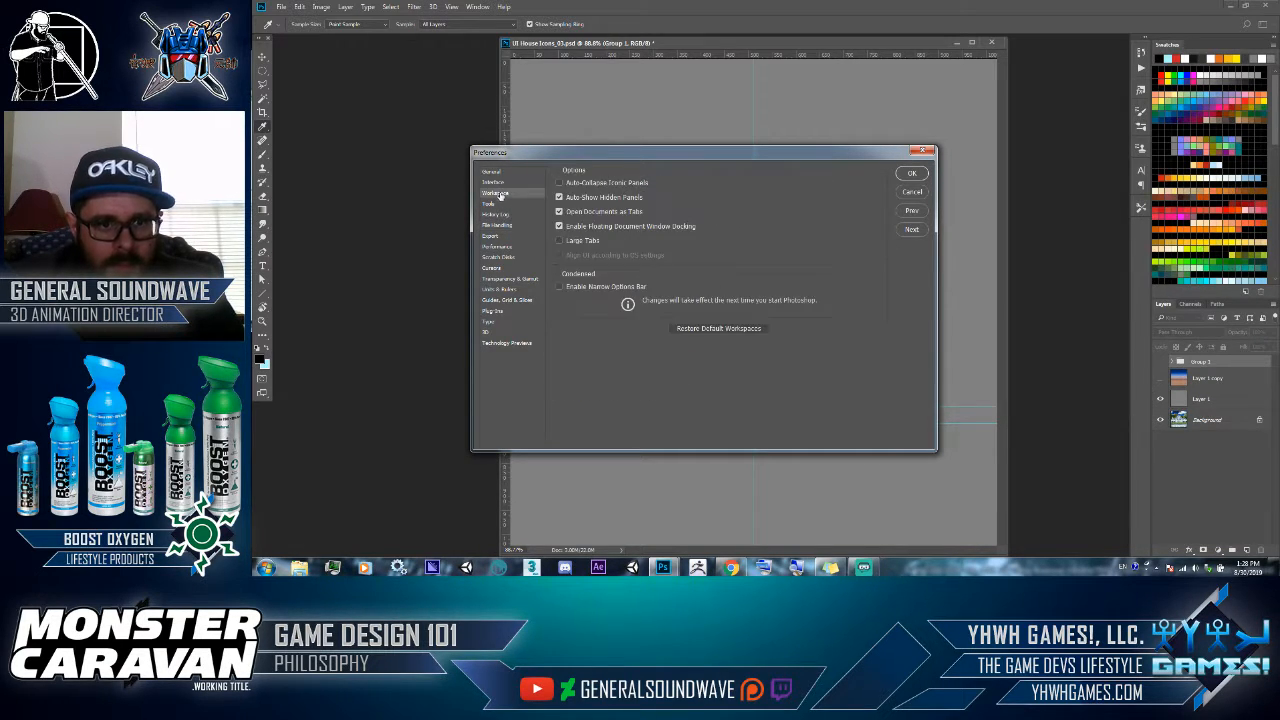
left_click(495, 182)
left_click(497, 204)
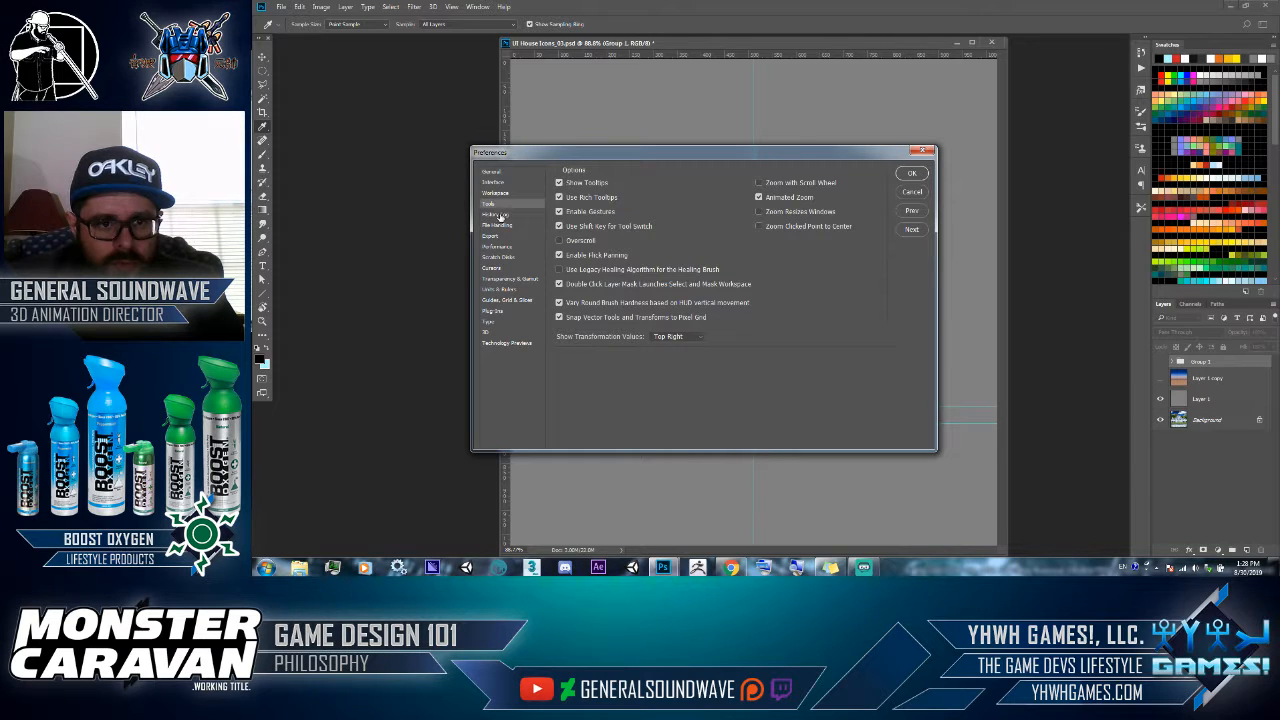
left_click(498, 215)
left_click(502, 227)
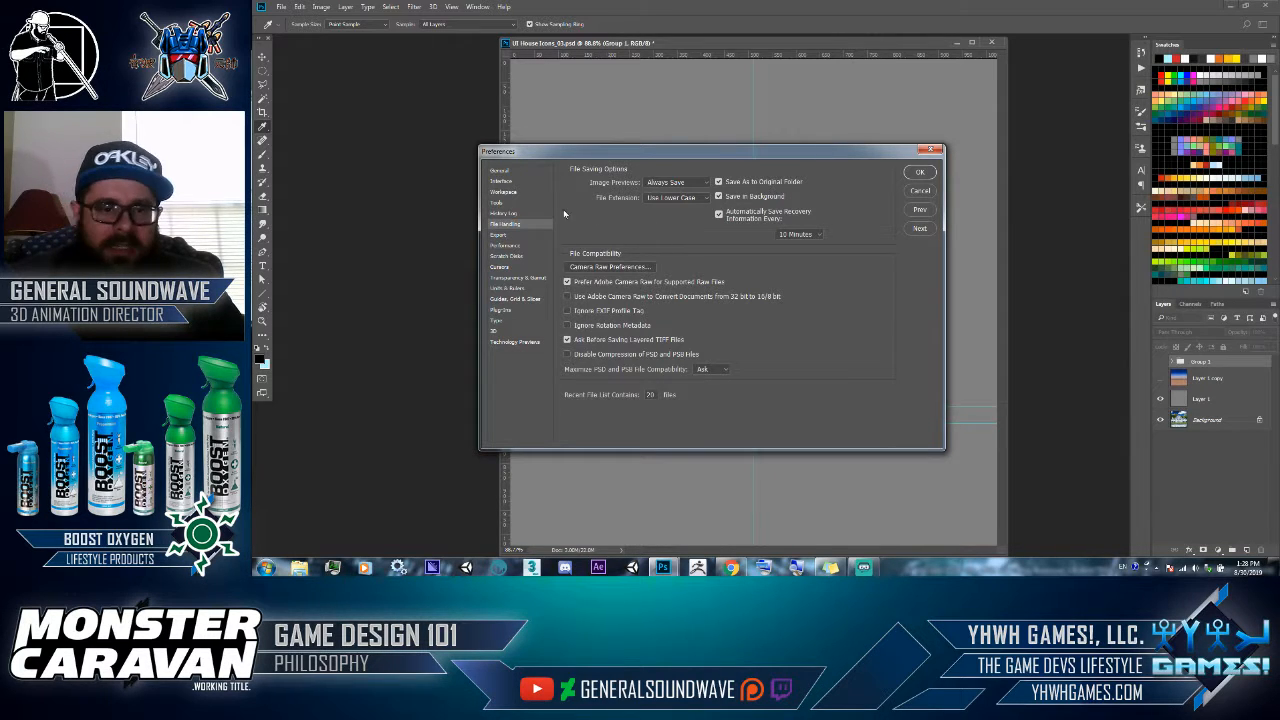
Examine the Performance preferences, including memory usage, History States and Cache Levels
left_click(506, 245)
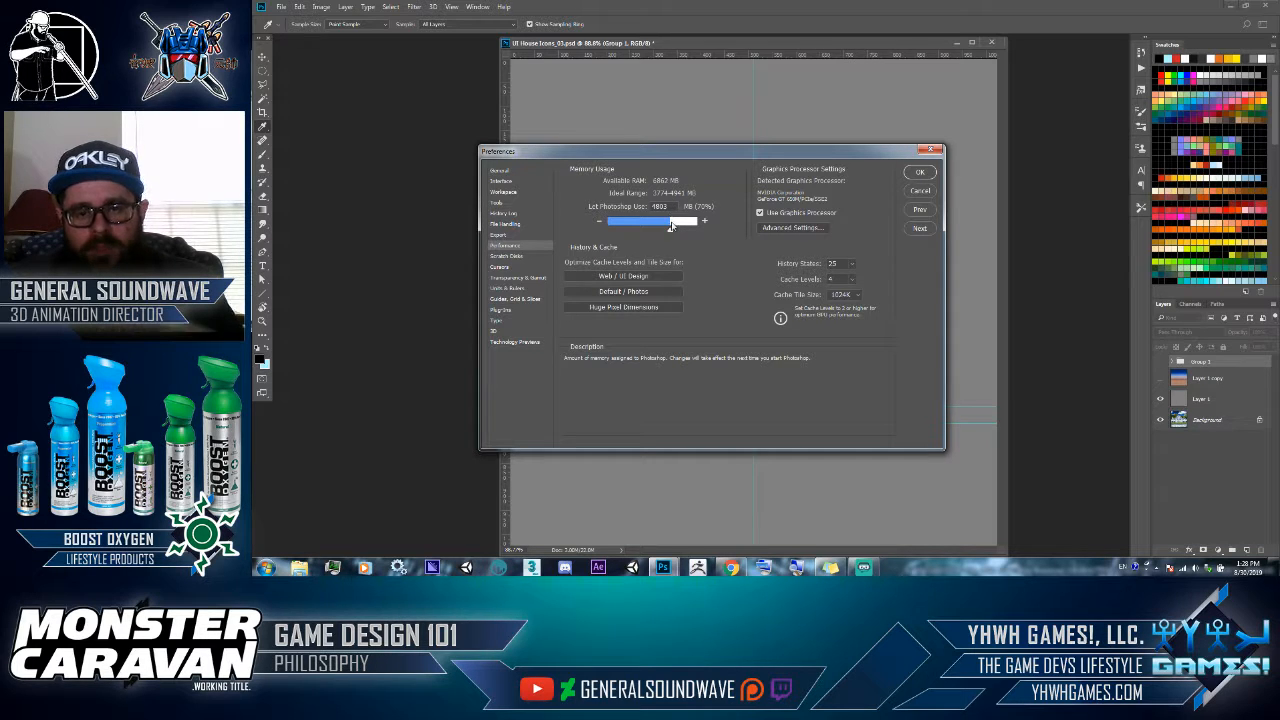
left_click(853, 265)
left_click(853, 265)
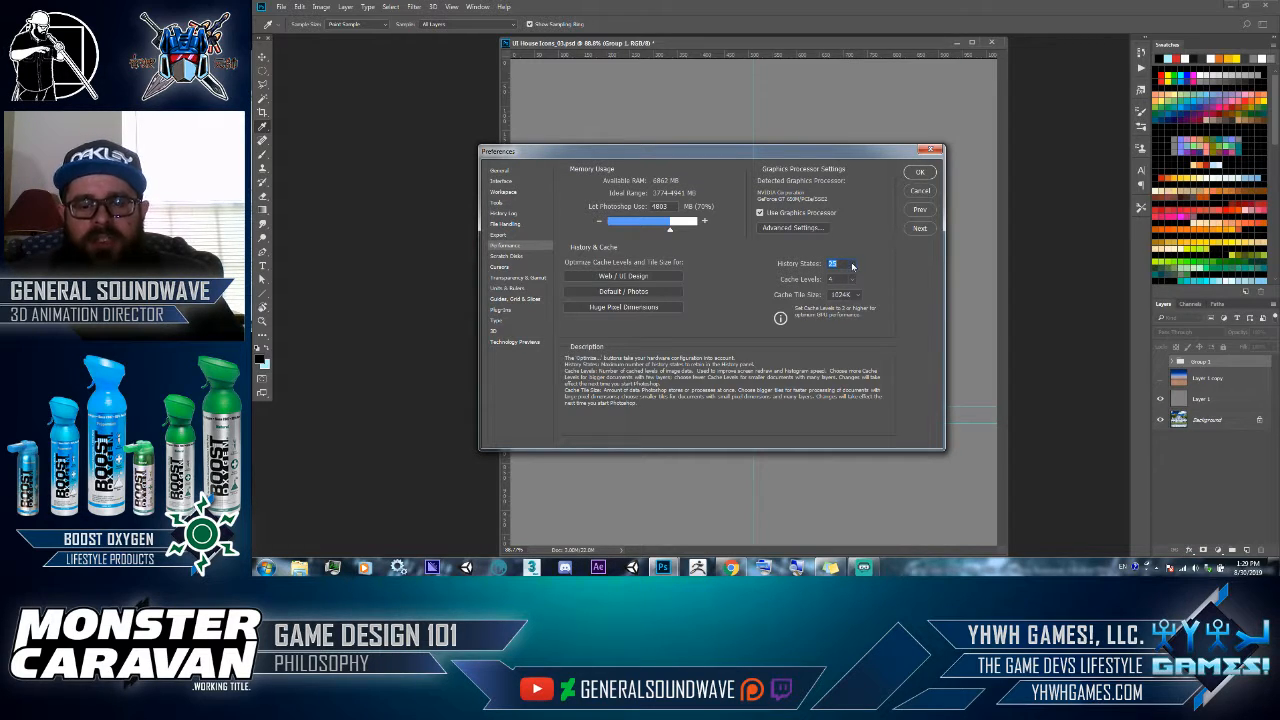
left_click(851, 266)
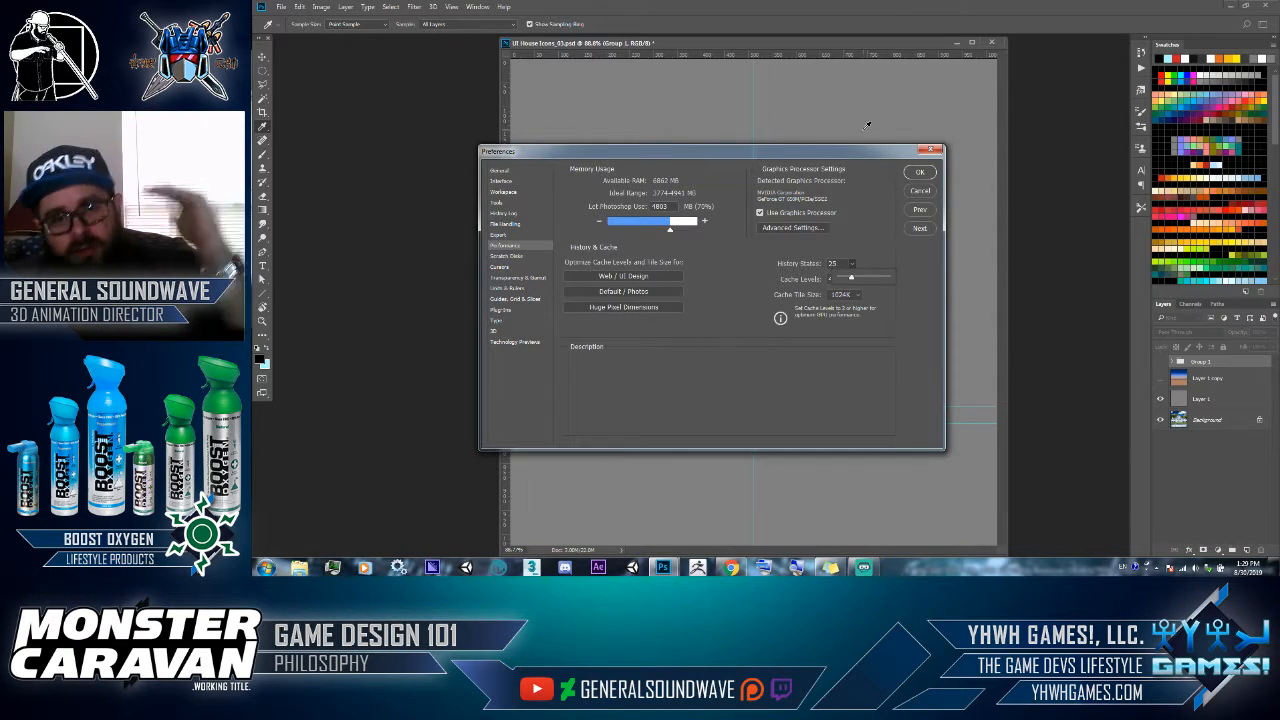
left_click(850, 282)
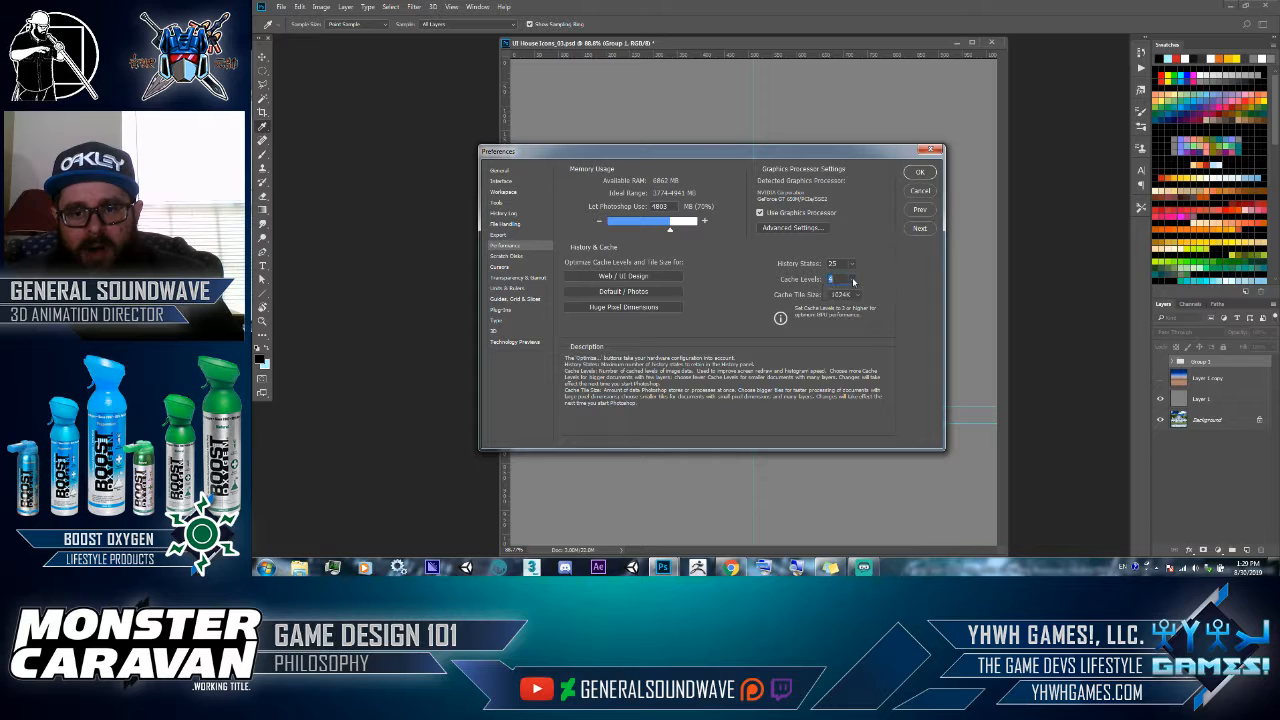
left_click(852, 281)
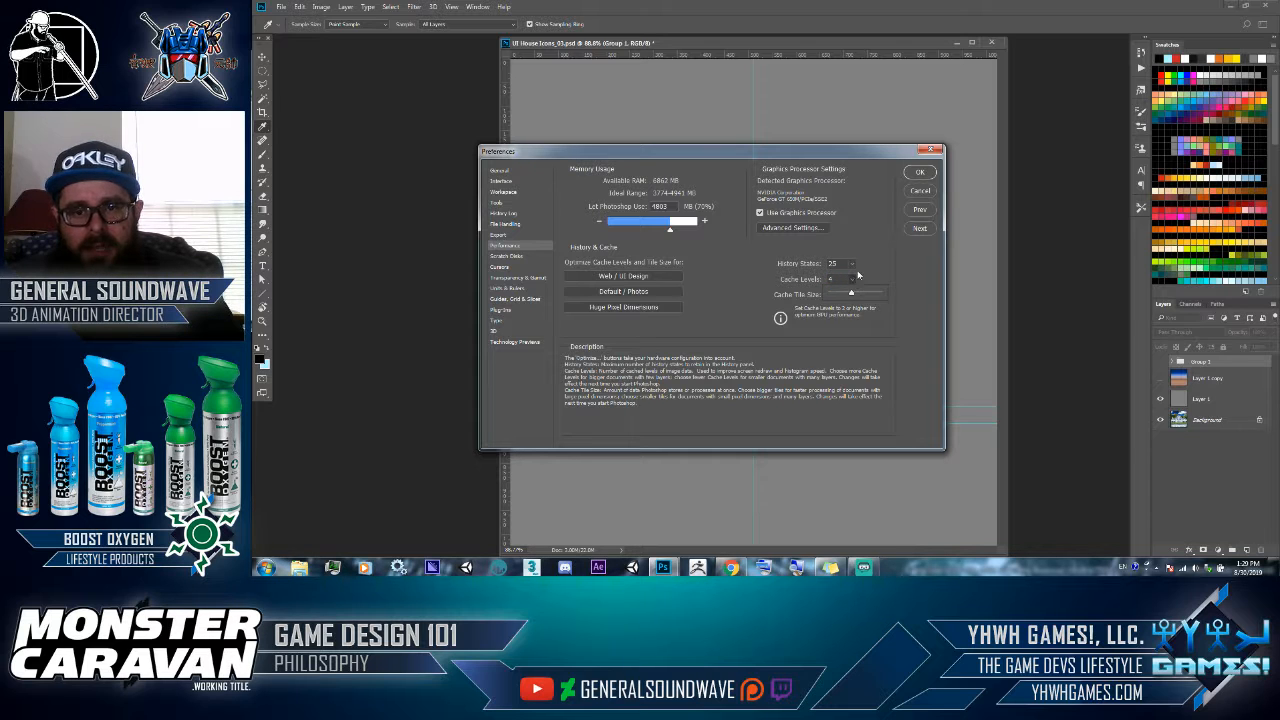
Review the available Cache Tile Size options and keep 1024K
left_click(864, 300)
left_click(860, 297)
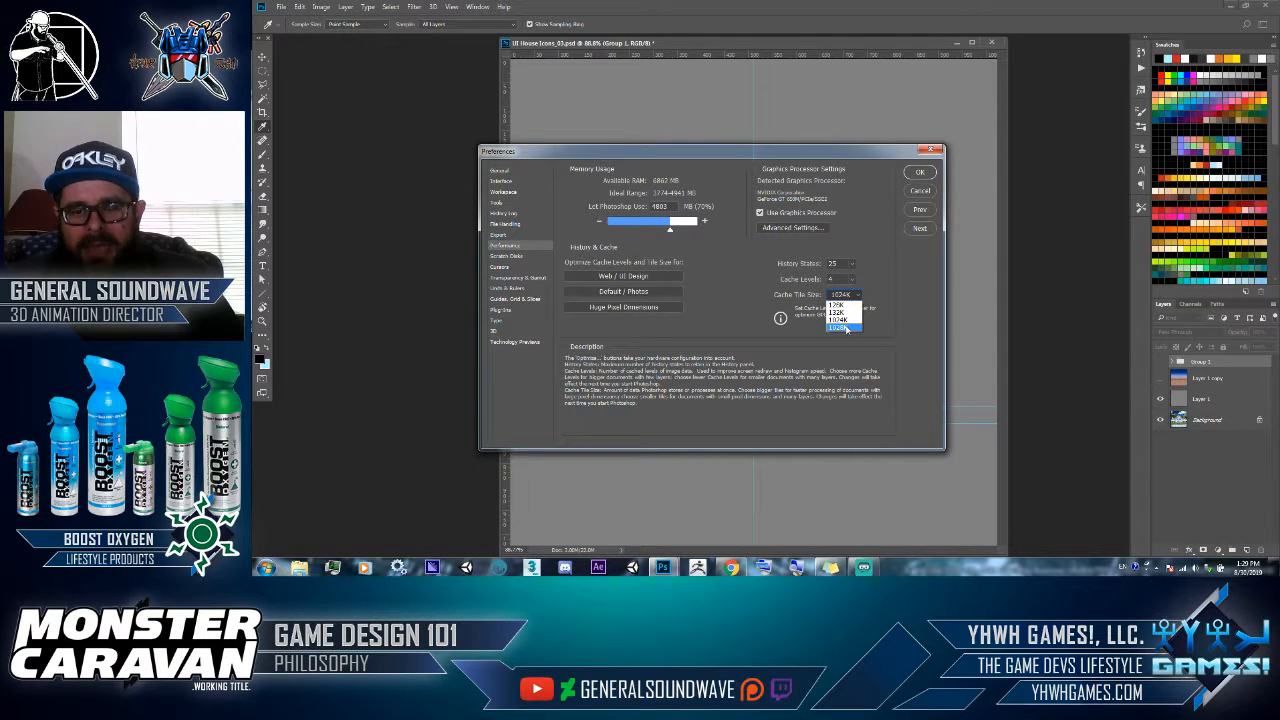
left_click(857, 294)
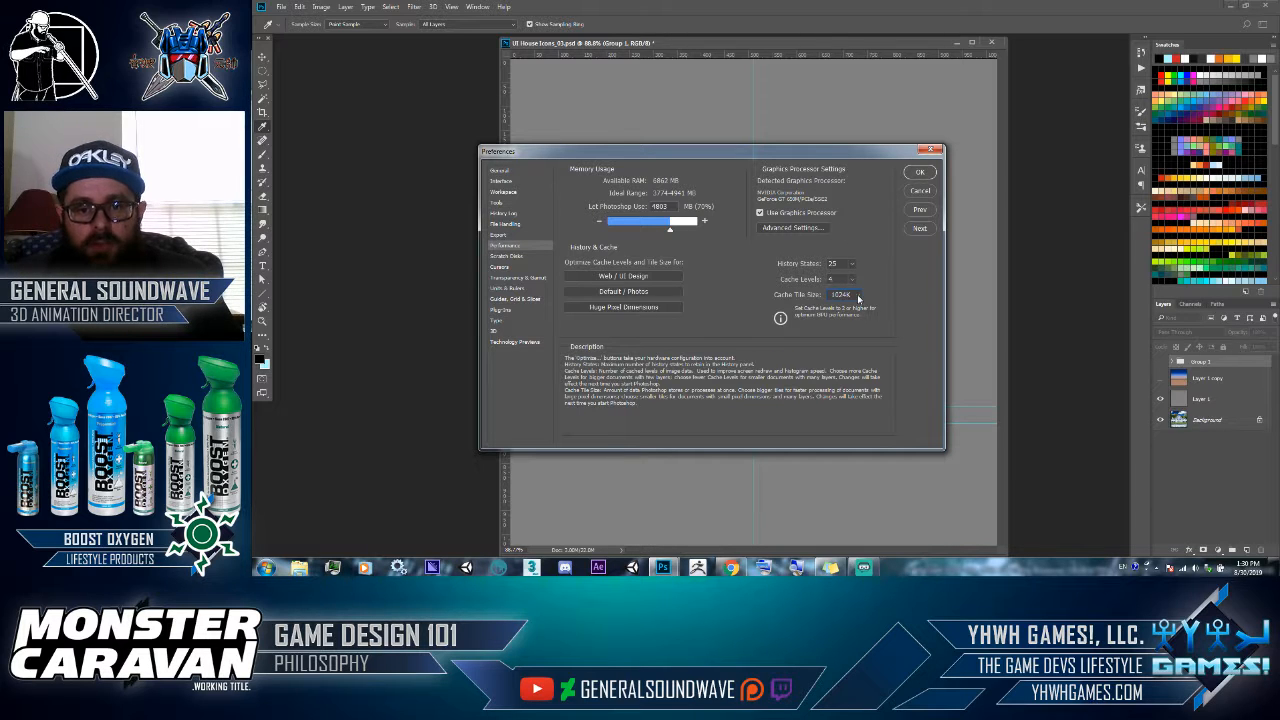
left_click(858, 297)
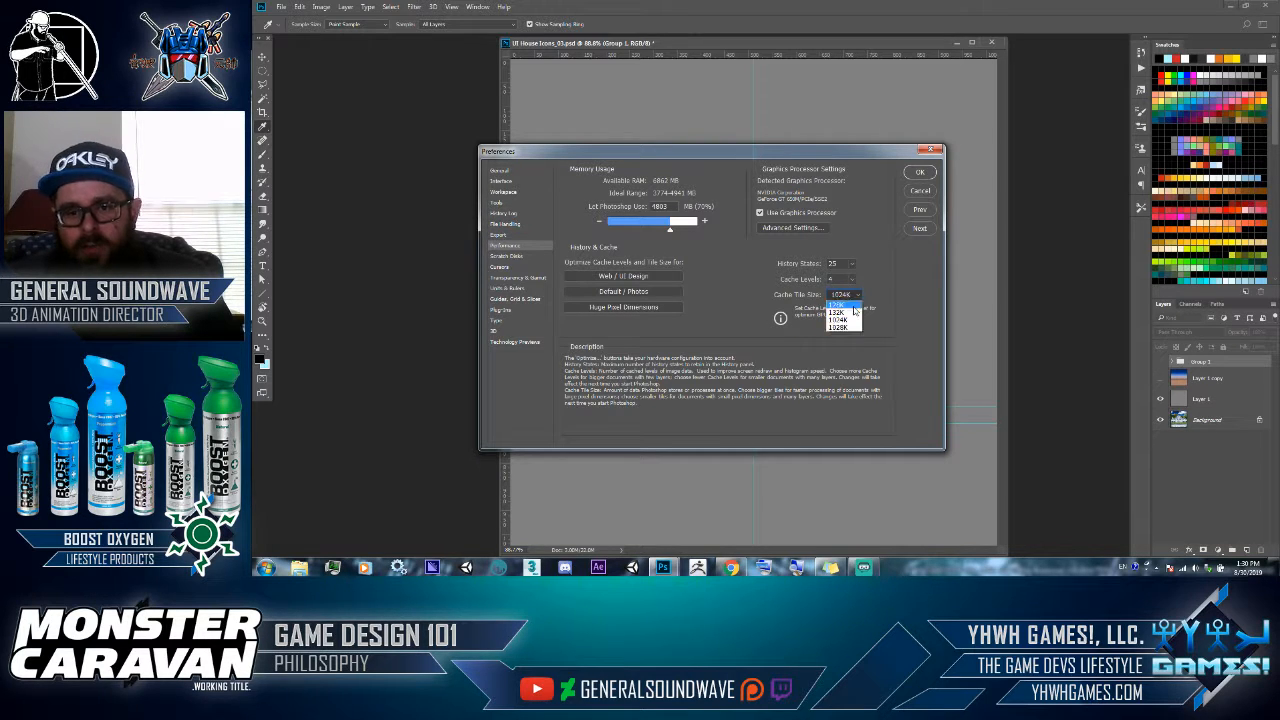
left_click(838, 320)
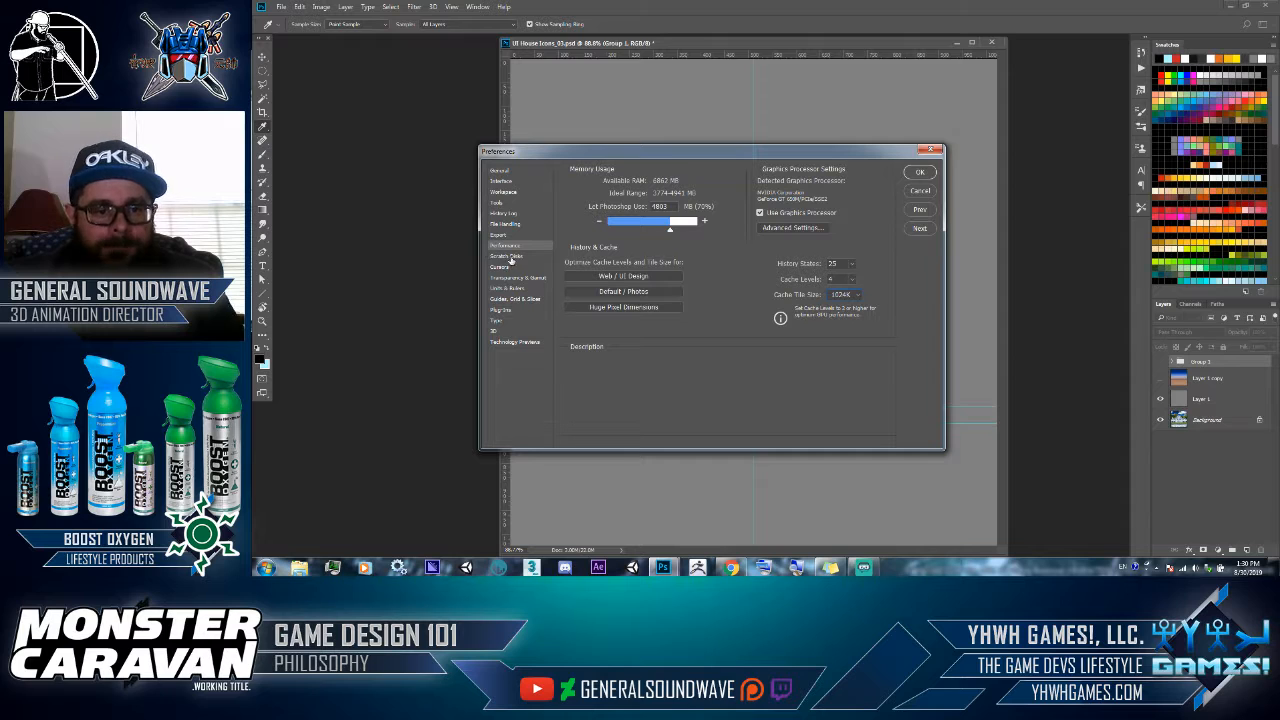
Examine the 3D preferences, including VRAM use and interactive rendering, and close the preferences without saving
left_click(502, 331)
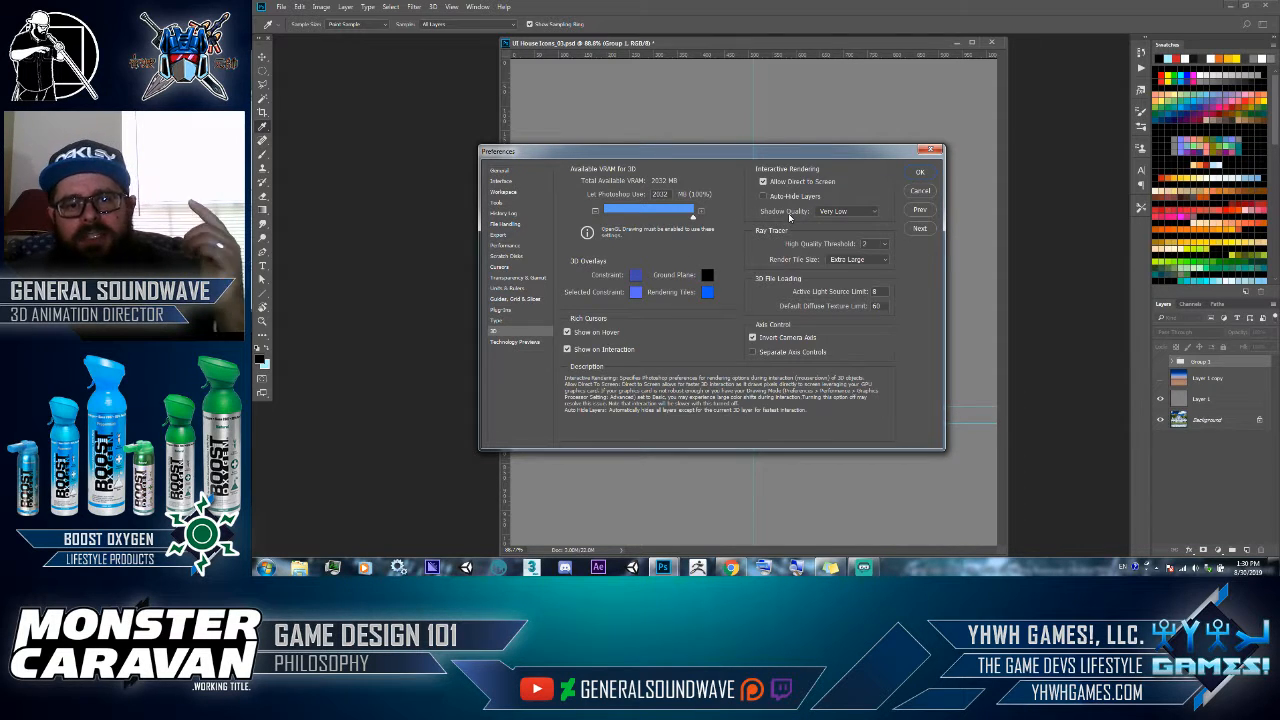
left_click(917, 191)
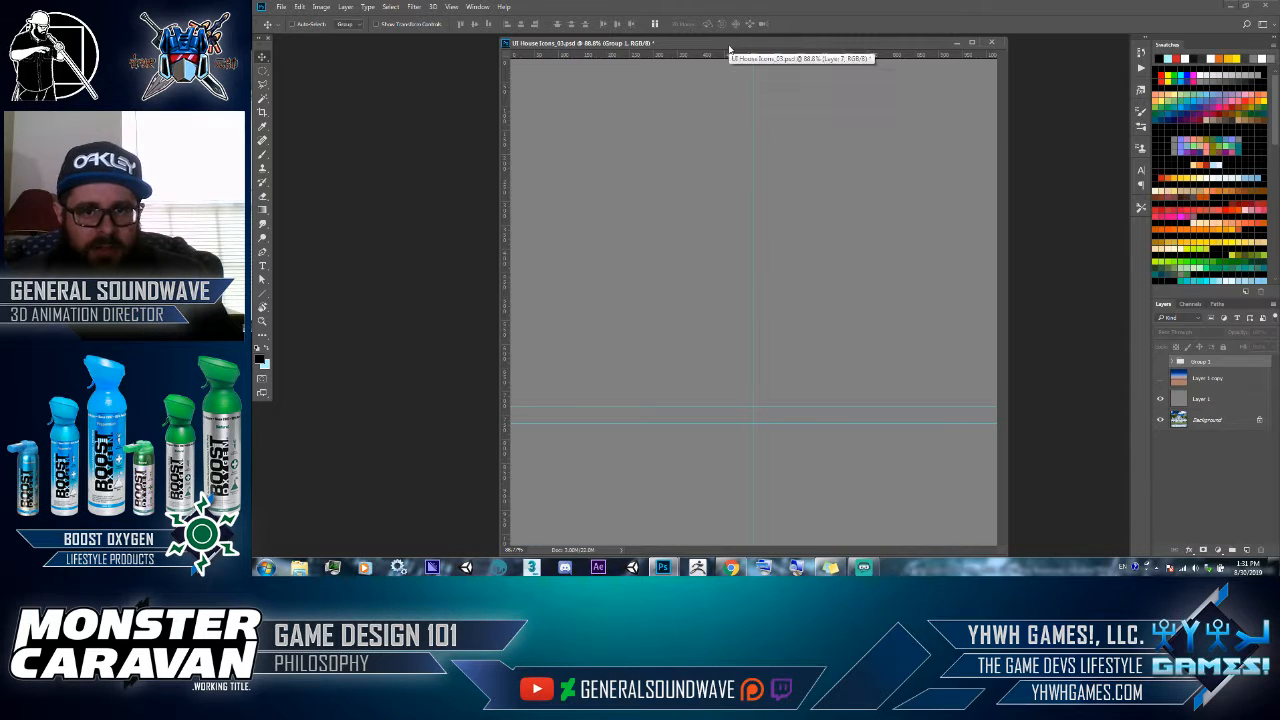
Hide the gray Layer 1 covering the mansion artwork and make the Background layer active
left_click(1160, 399)
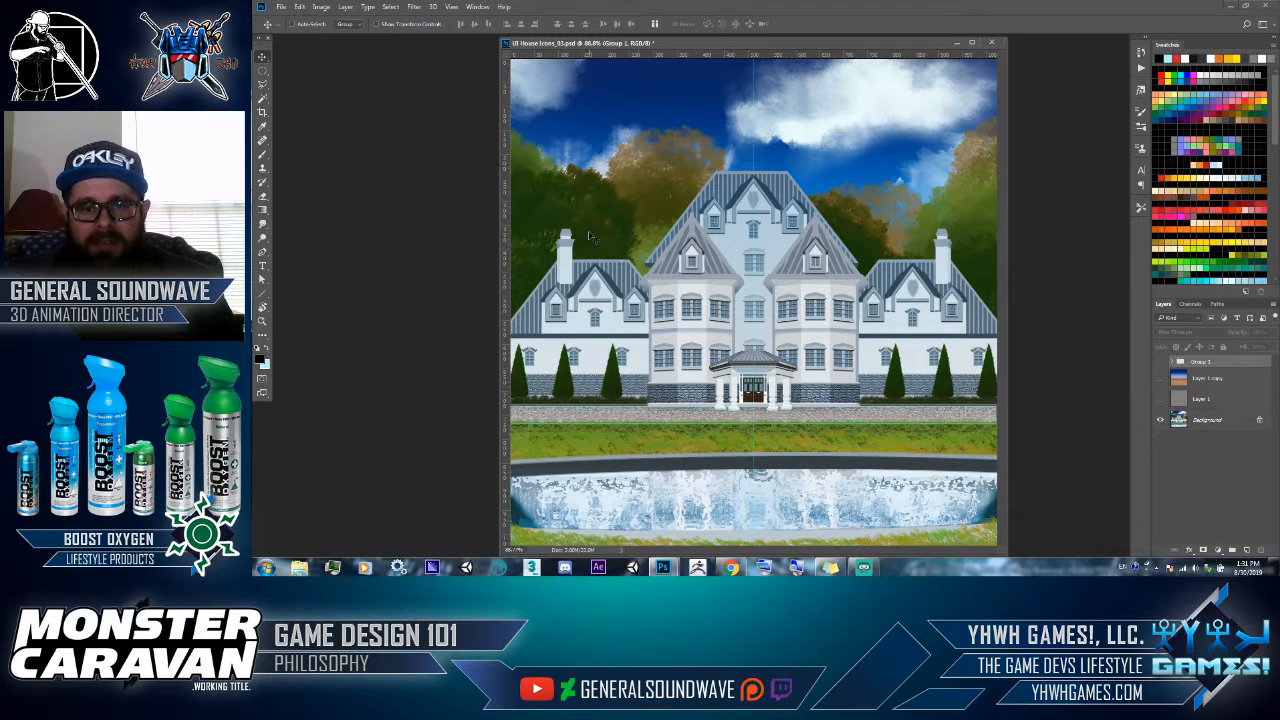
left_click(413, 7)
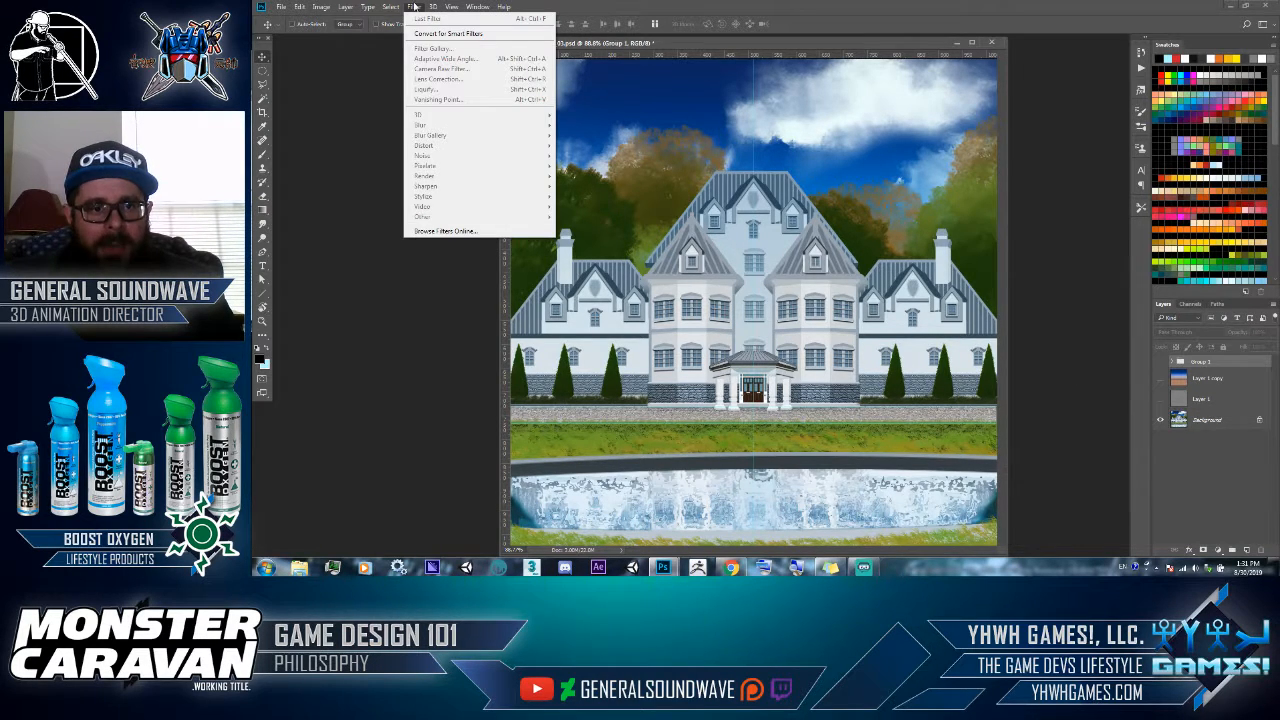
left_click(713, 207)
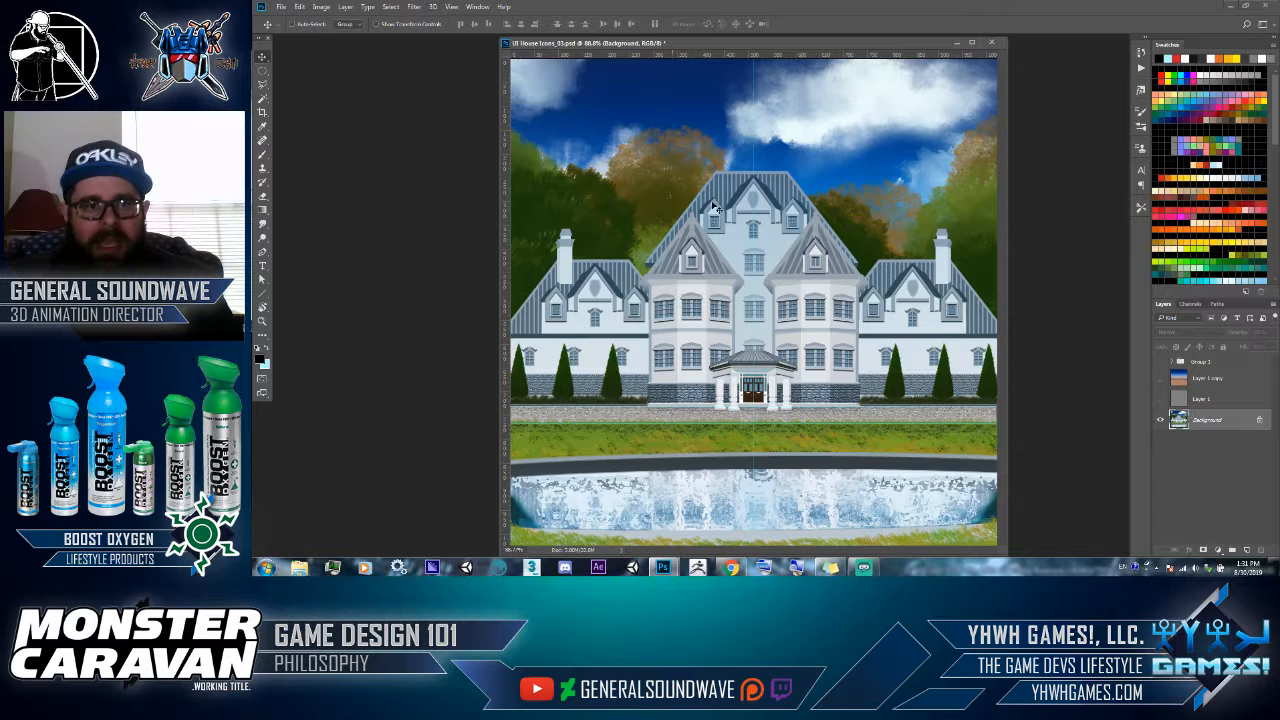
Preview a normal map generated from the Background layer on the rotated sphere, cancel it, and close the 3D panel
left_click(433, 7)
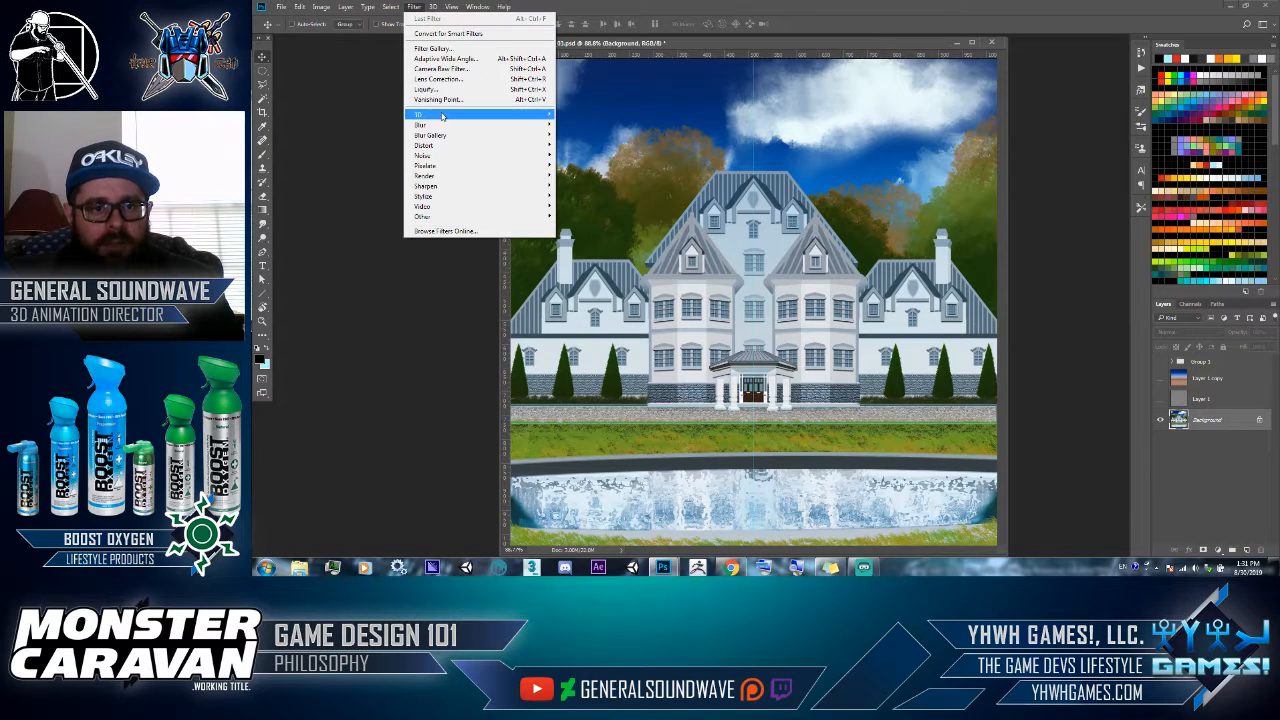
mouse_move(443, 116)
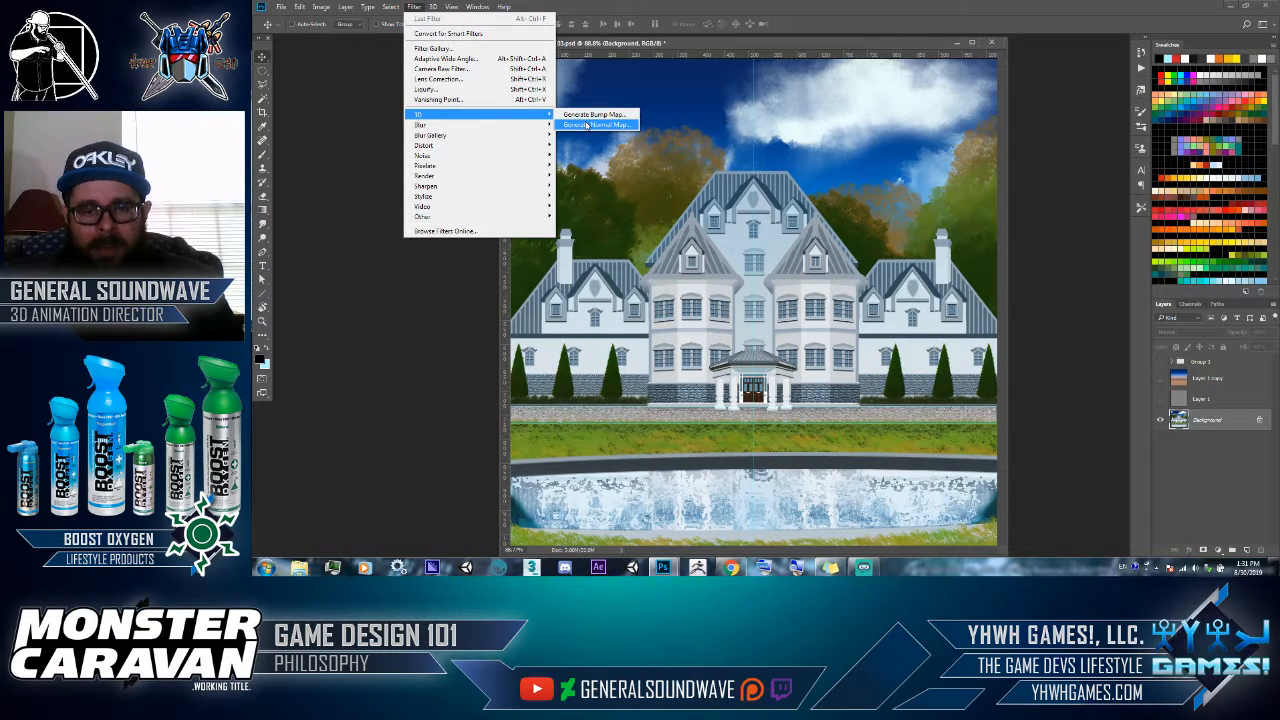
left_click(587, 125)
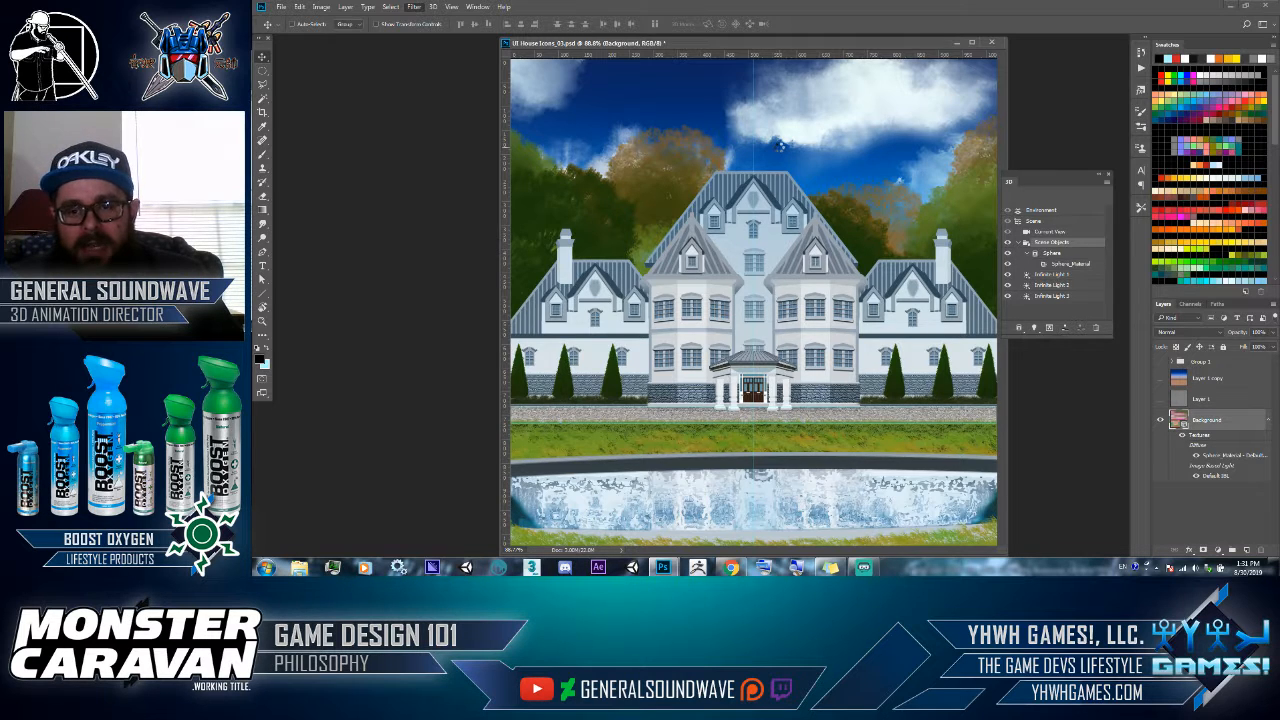
mouse_move(670, 238)
left_mouse_down()
mouse_move(696, 264)
mouse_move(660, 233)
left_mouse_up()
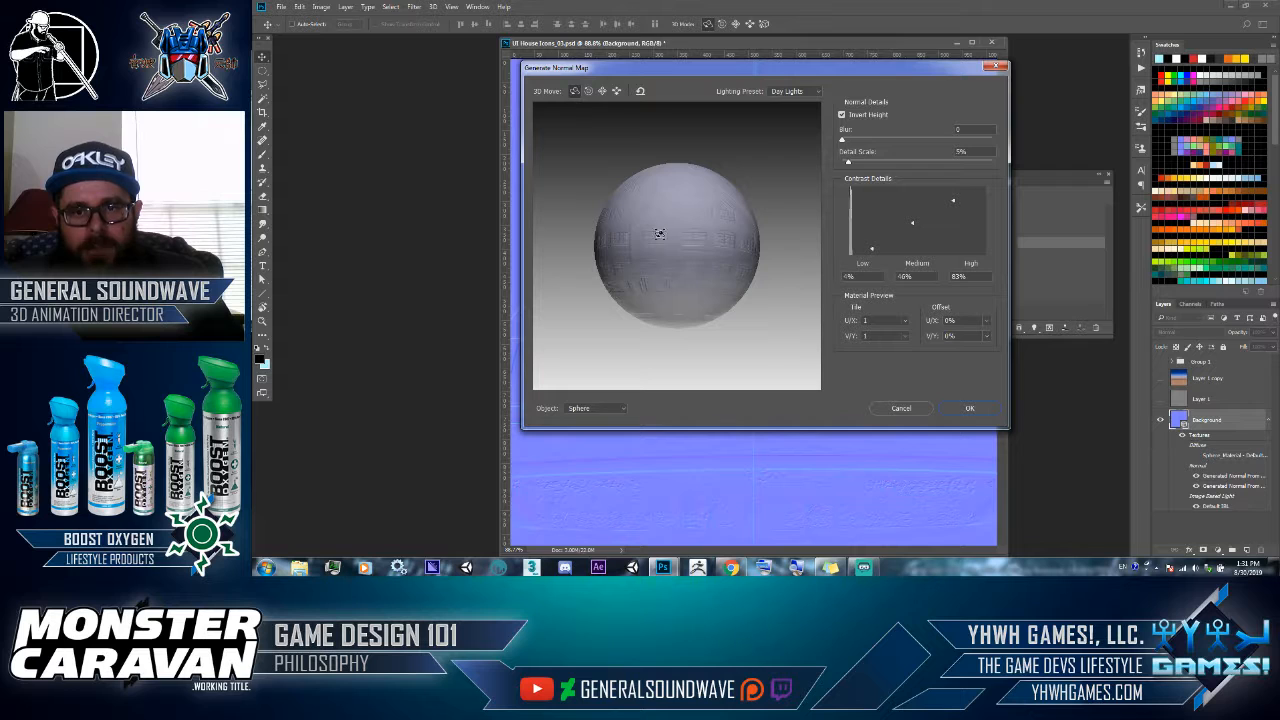
left_click(900, 408)
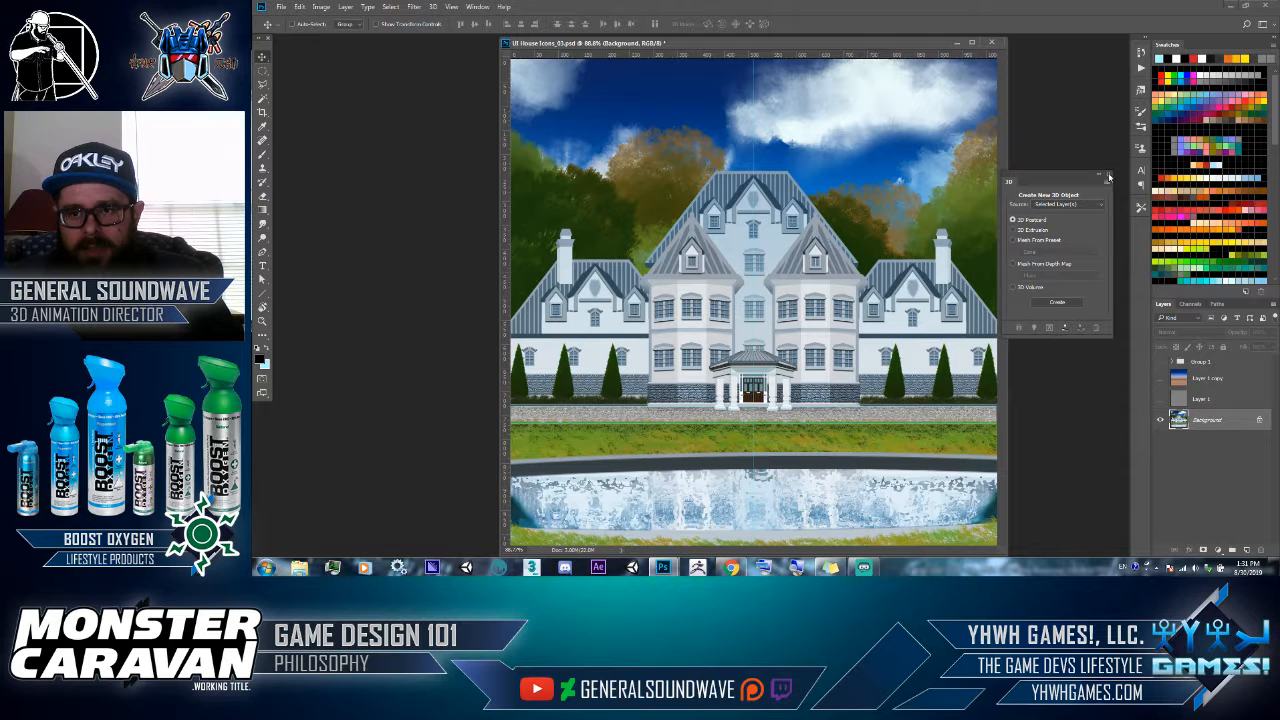
left_click(1107, 177)
Show the gray Layer 1 over the mansion artwork again
left_click(1159, 398)
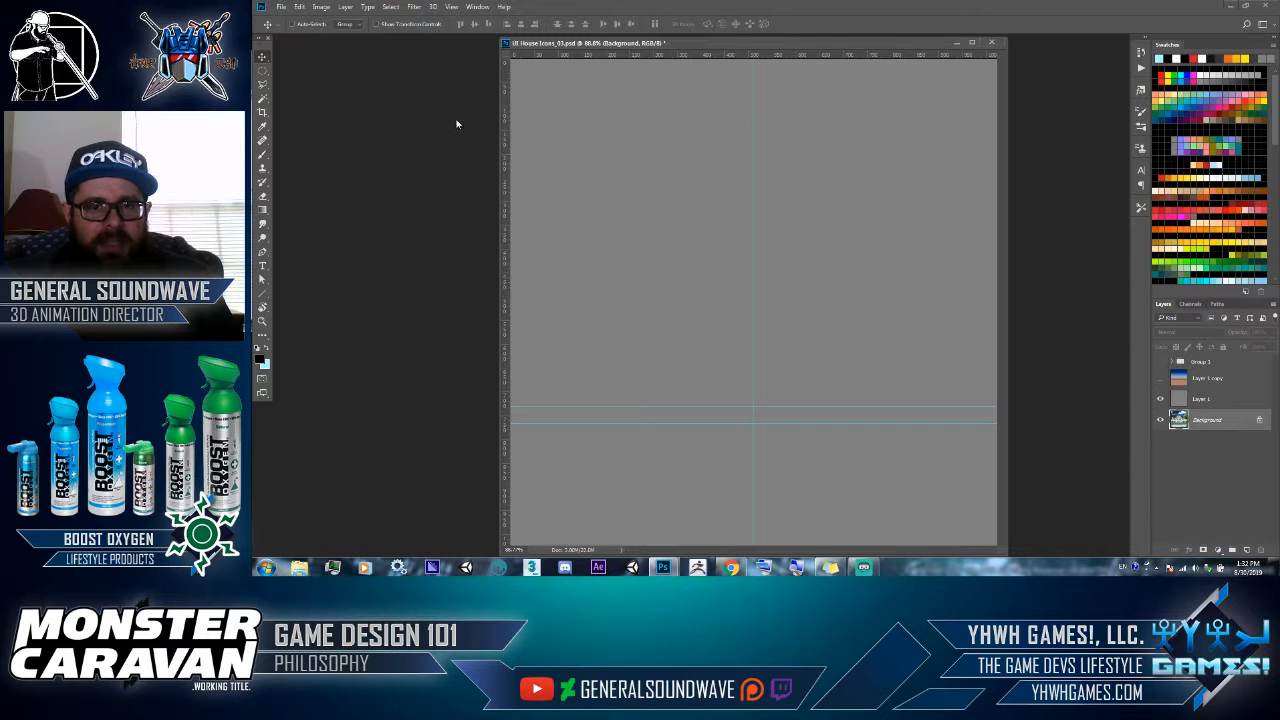
left_click(504, 44)
left_click(503, 44)
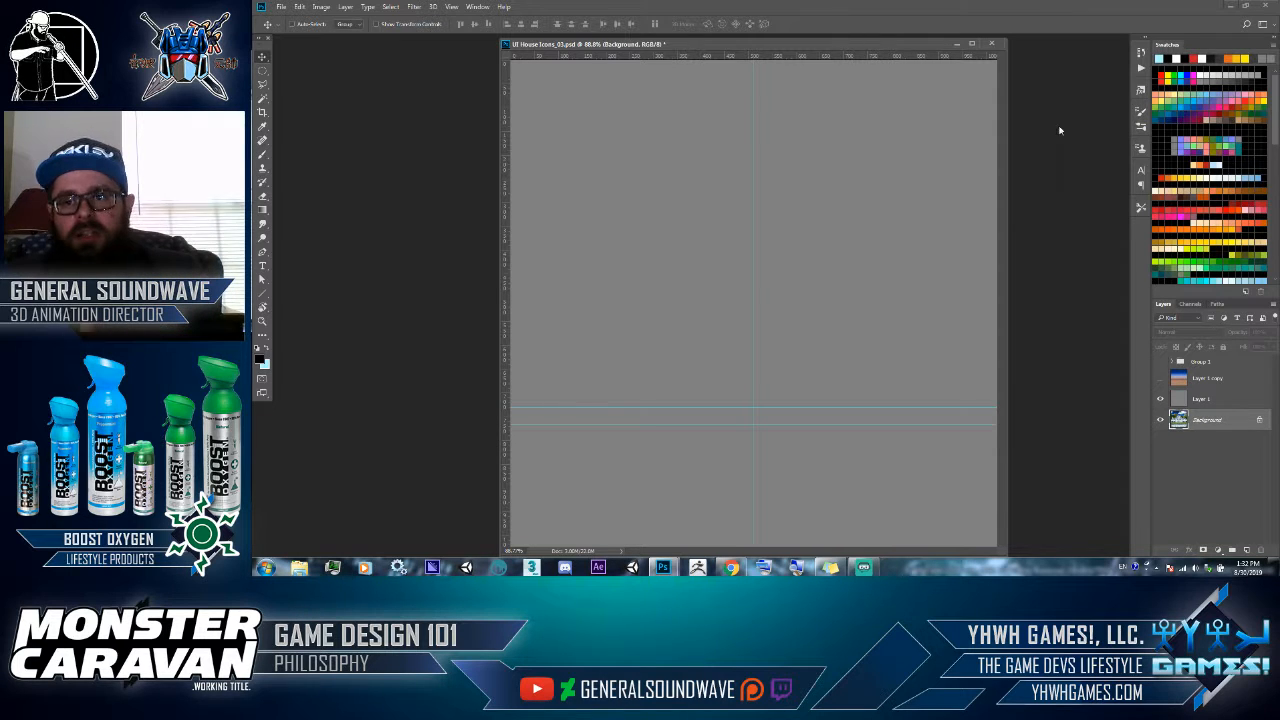
Switch to the Essentials (Default) workspace
left_click(477, 6)
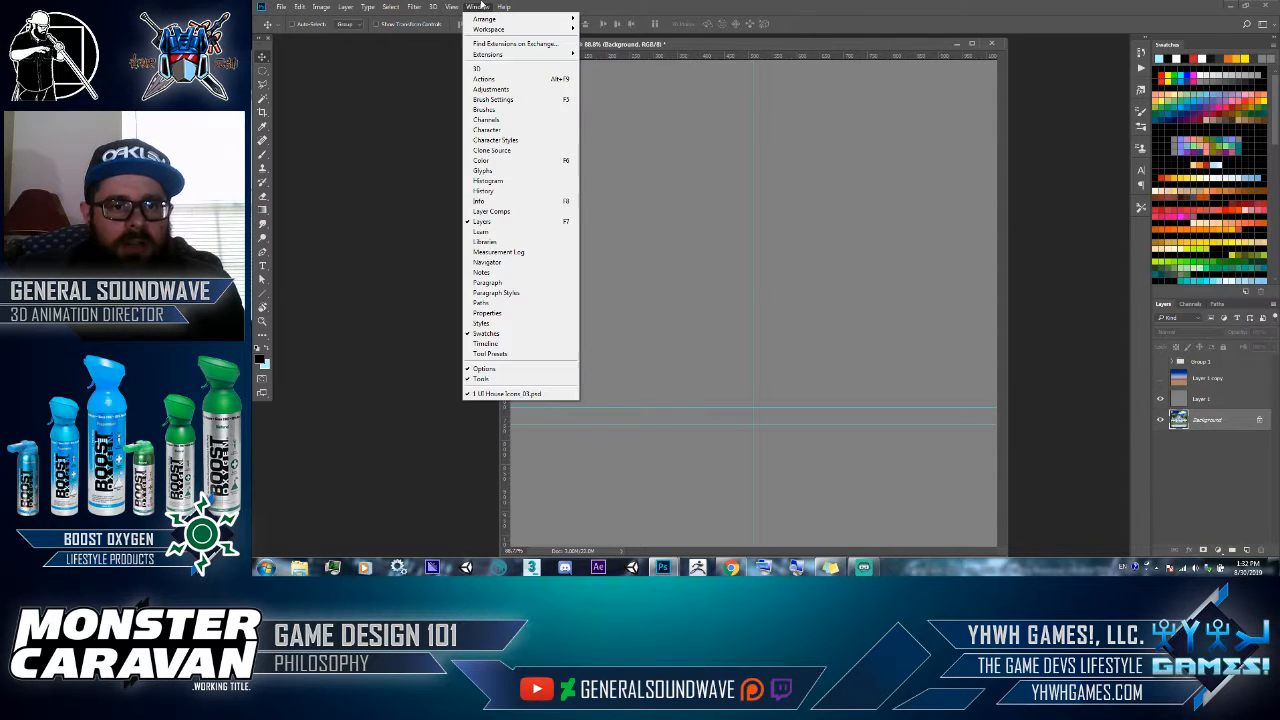
mouse_move(483, 19)
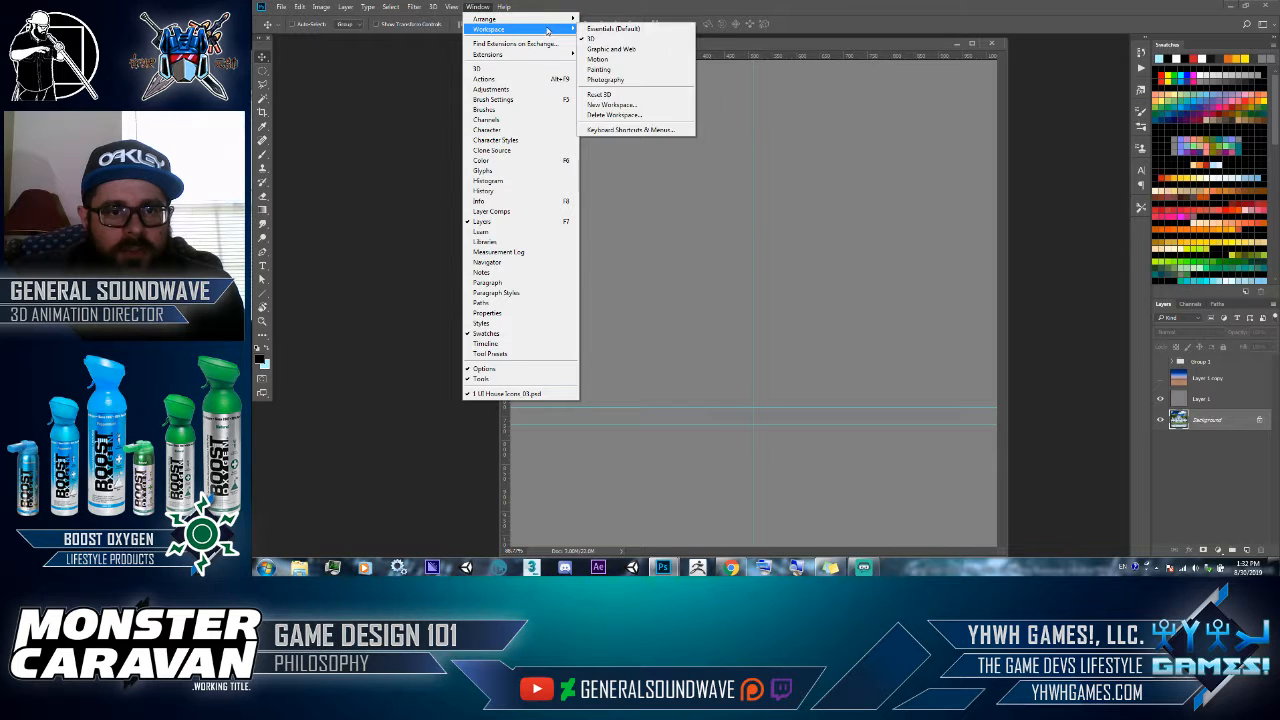
left_click(605, 38)
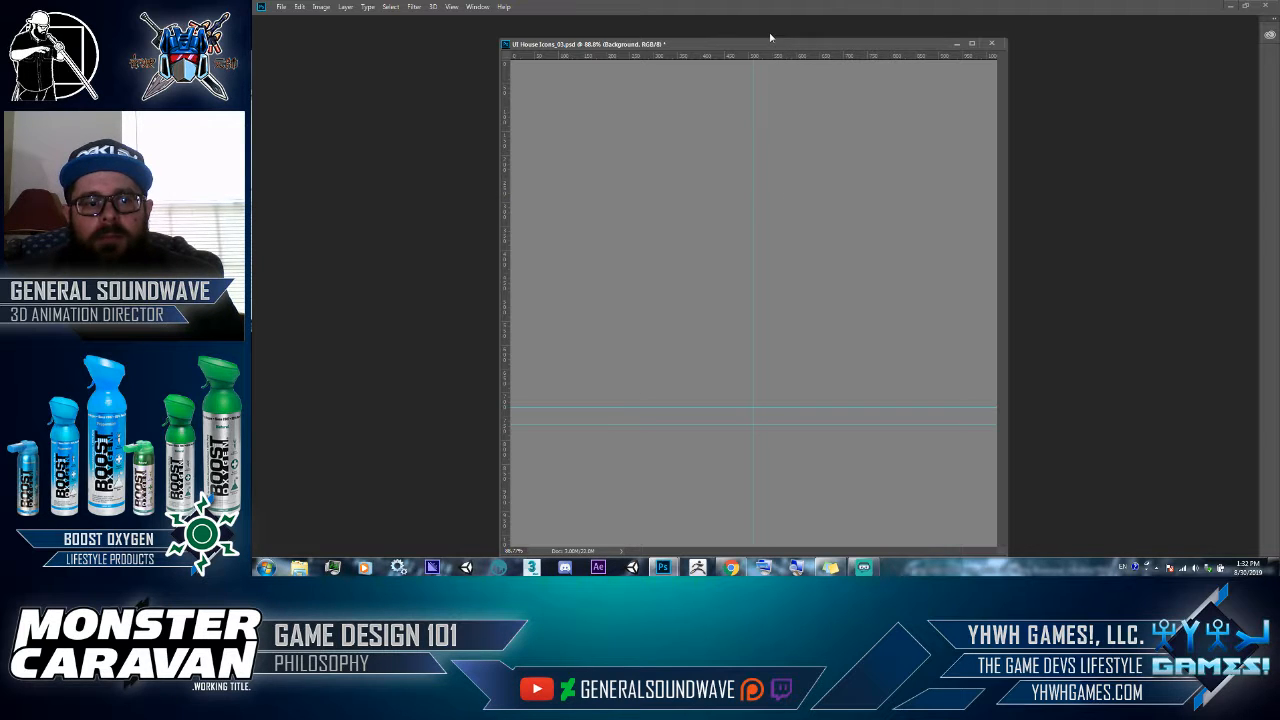
Switch to the Photography workspace and close its floating Libraries panel
left_click(477, 7)
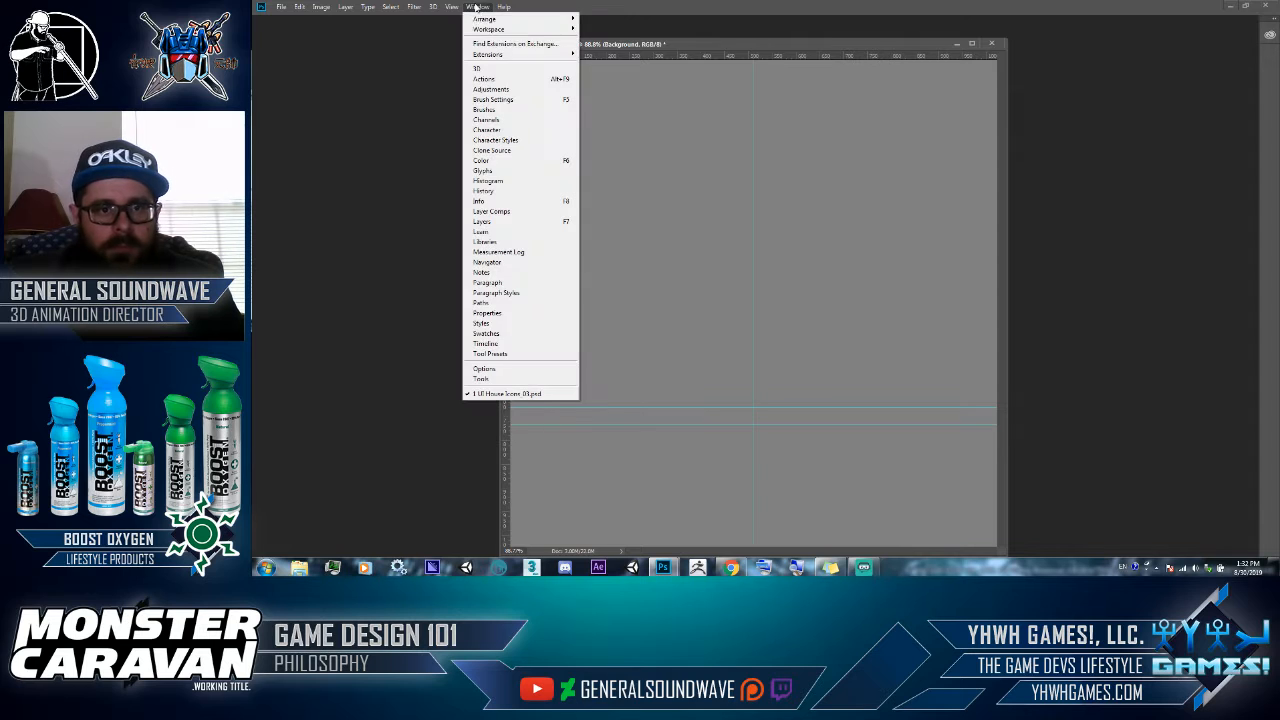
mouse_move(488, 30)
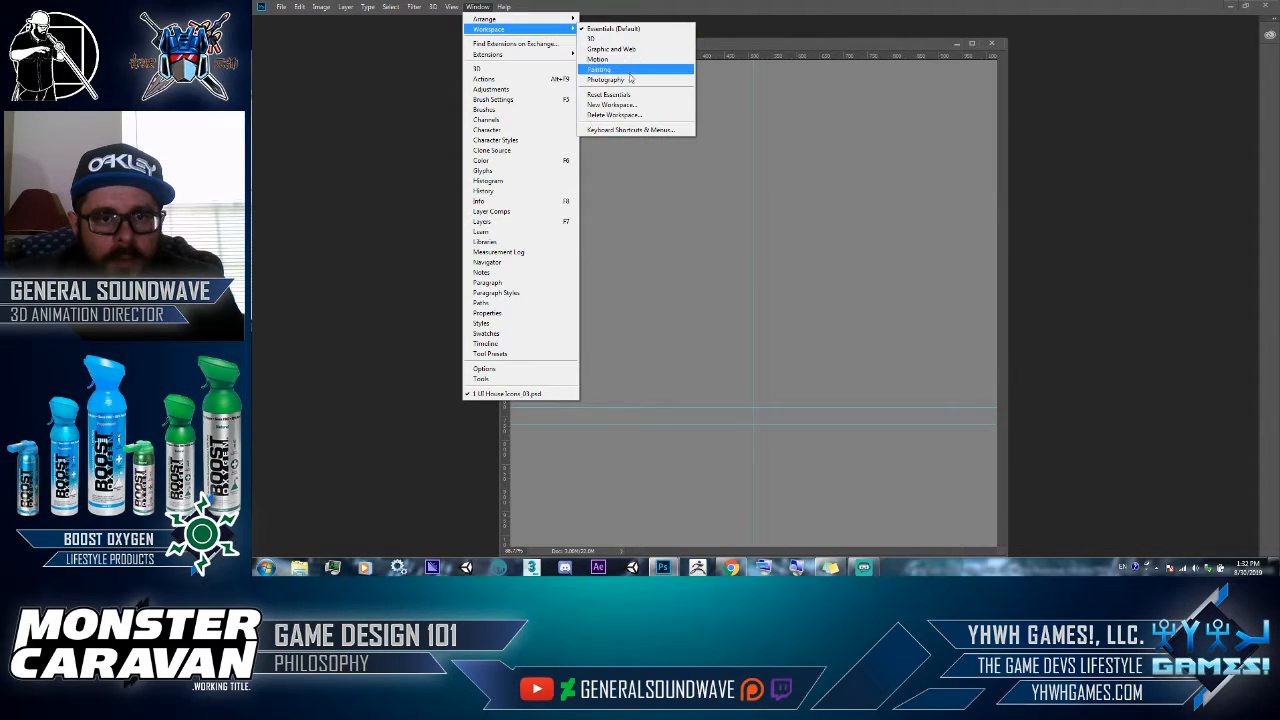
left_click(629, 80)
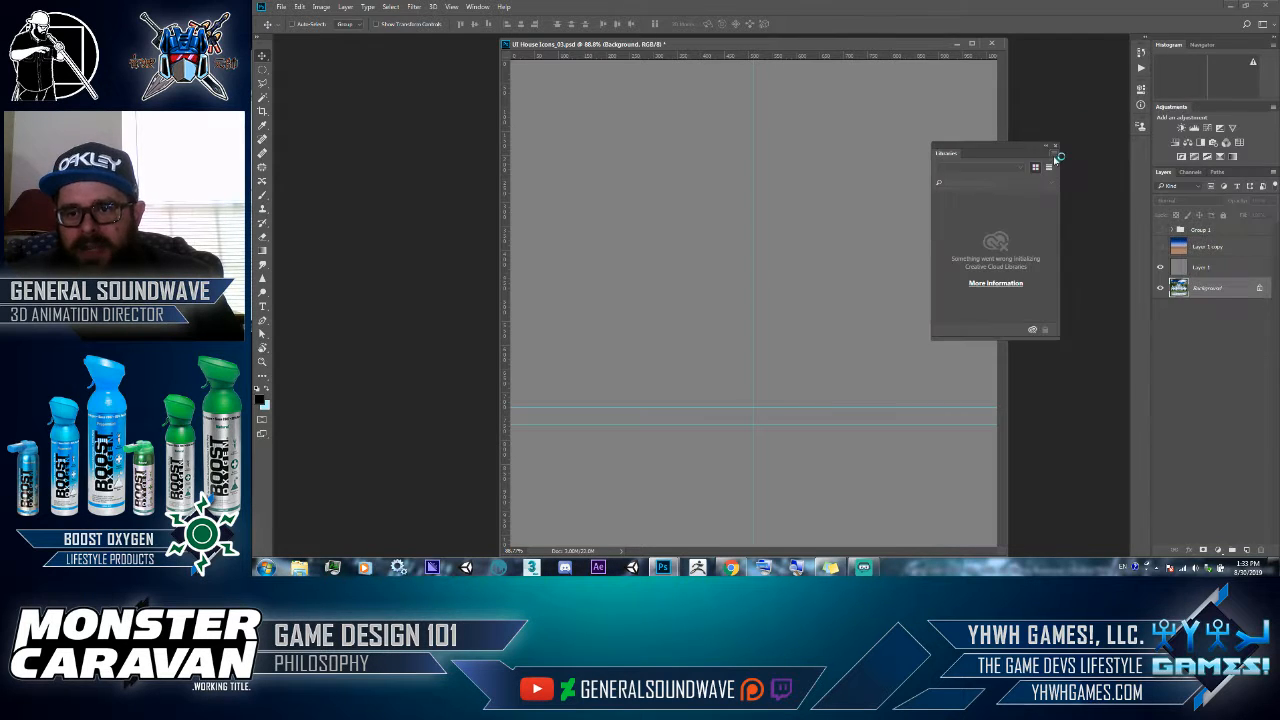
left_click(1055, 148)
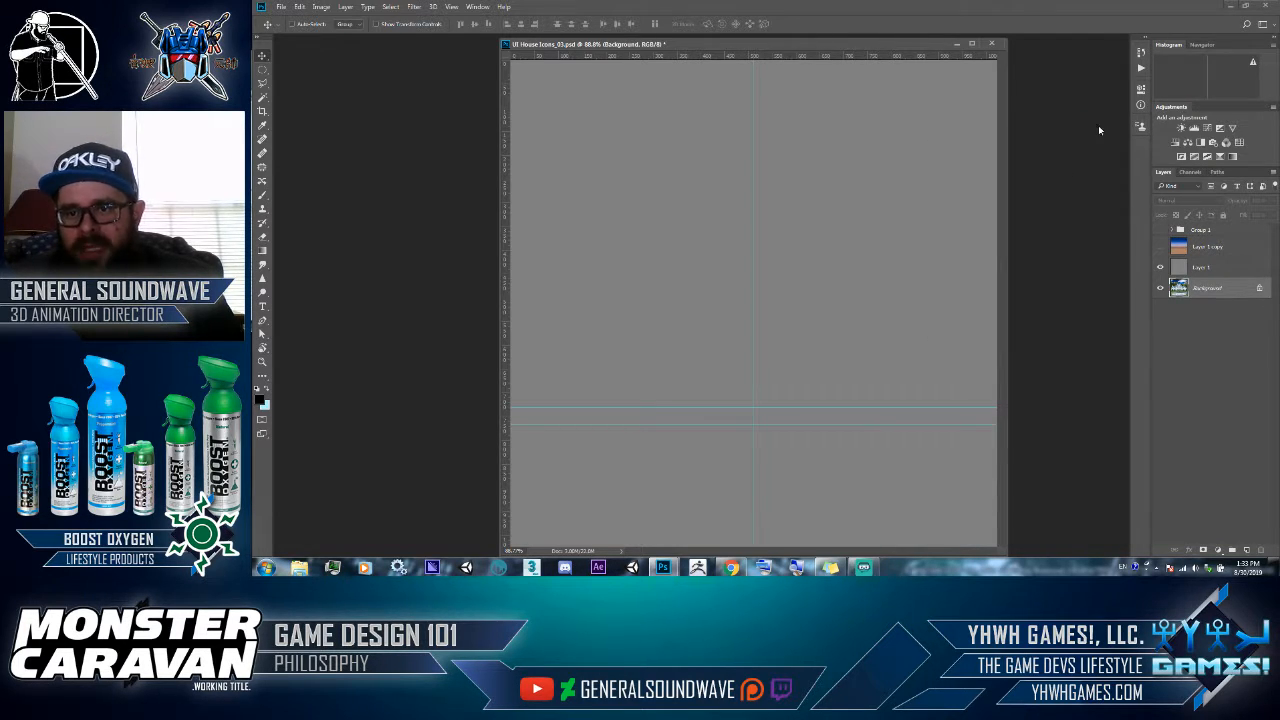
Collapse the Adjustments panel into the icon strip, and detach and close the Histogram and Navigator panels
left_click_drag(1165, 111, 1110, 120)
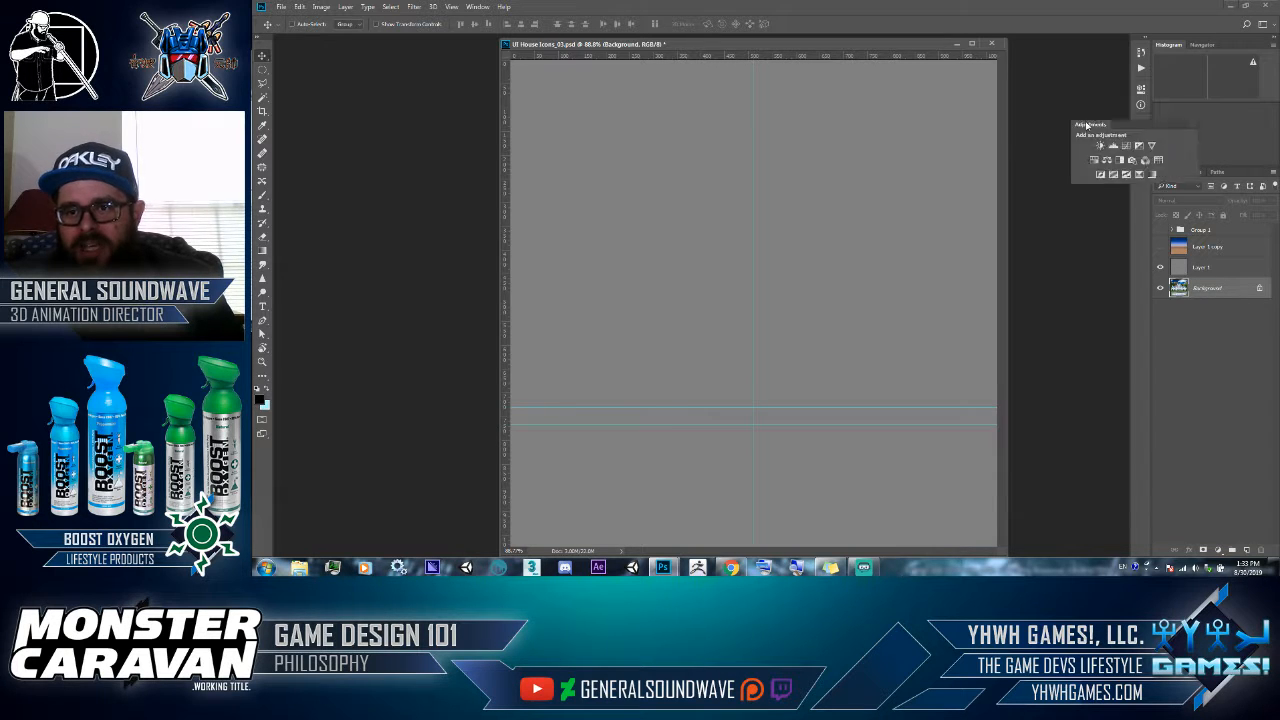
left_click(1195, 115)
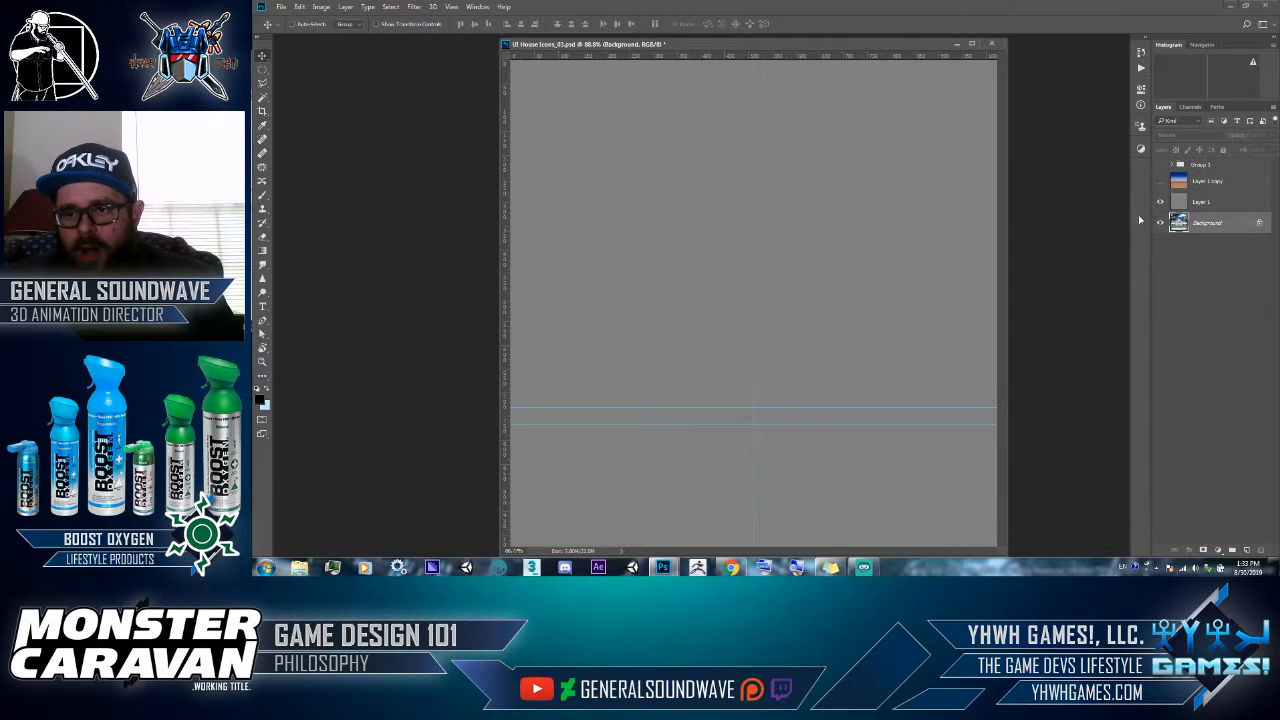
left_click_drag(1169, 44, 1059, 138)
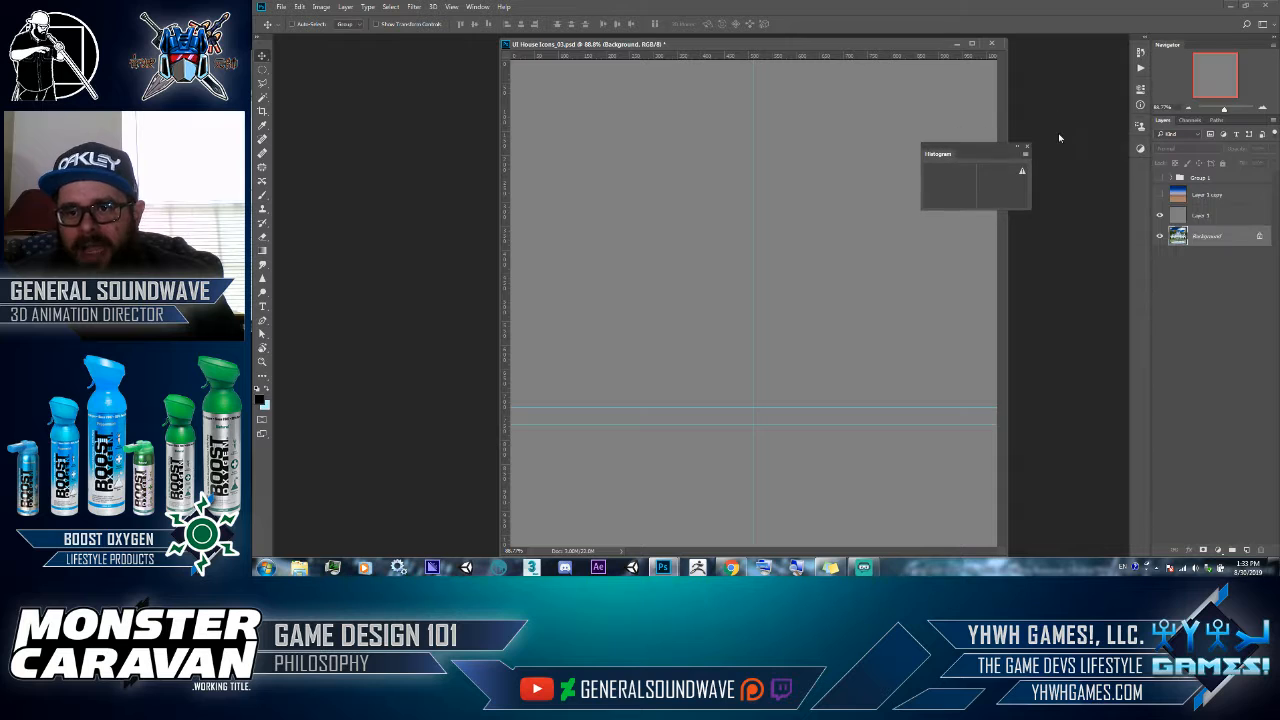
left_click(1027, 150)
left_click_drag(1170, 45, 1096, 124)
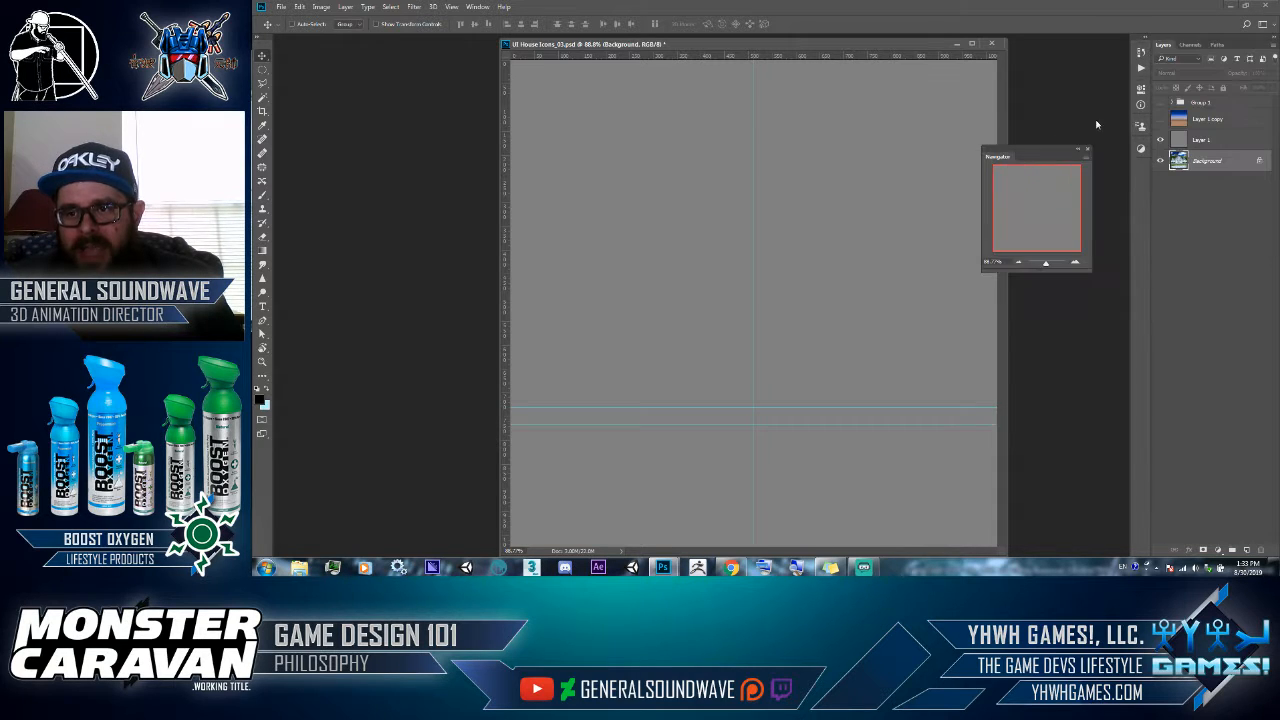
left_click(1087, 148)
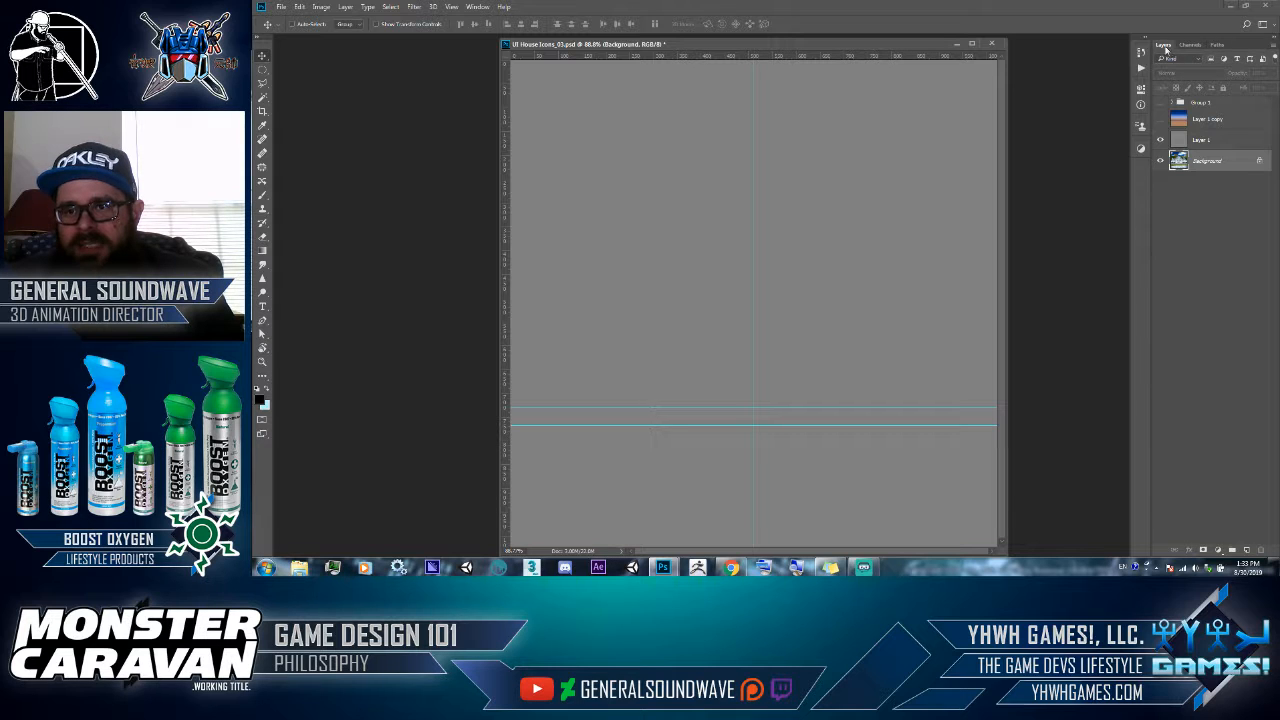
Separate the Layers, Channels and Paths panels, regroup them in the order Layers, Paths, Channels, and show Layers
left_click_drag(1166, 46, 1177, 554)
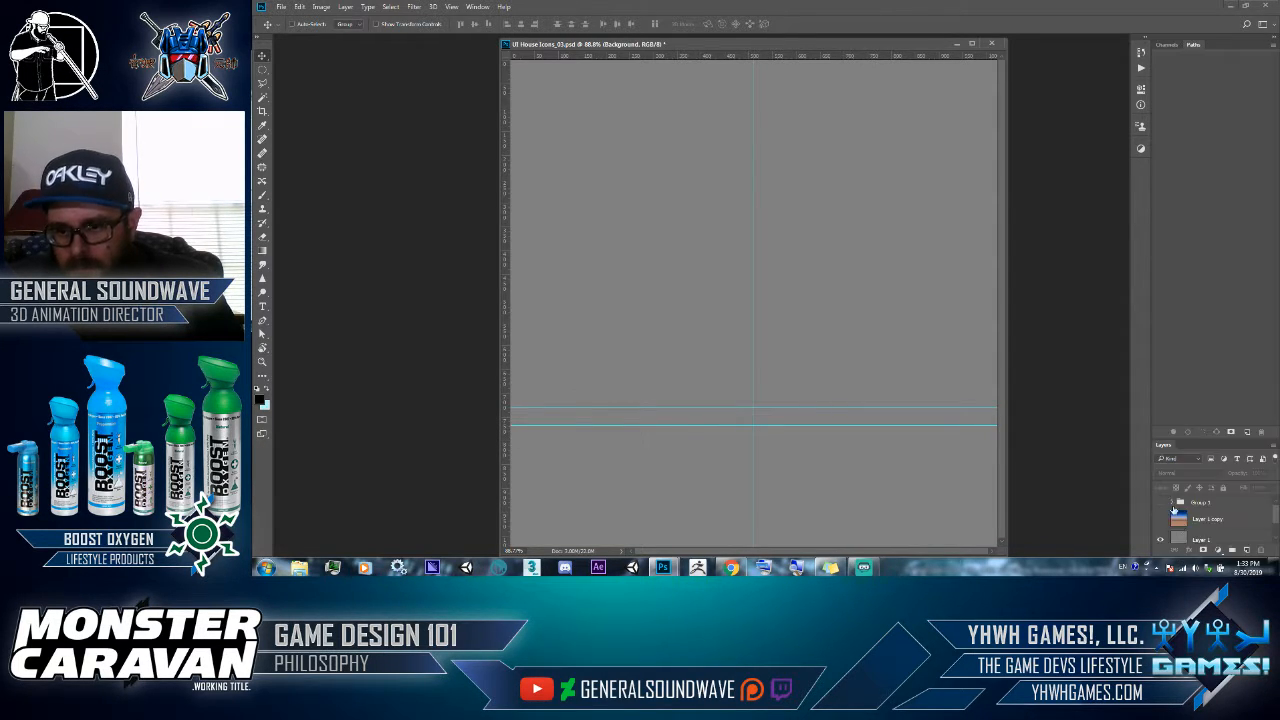
left_click_drag(1194, 50, 1185, 440)
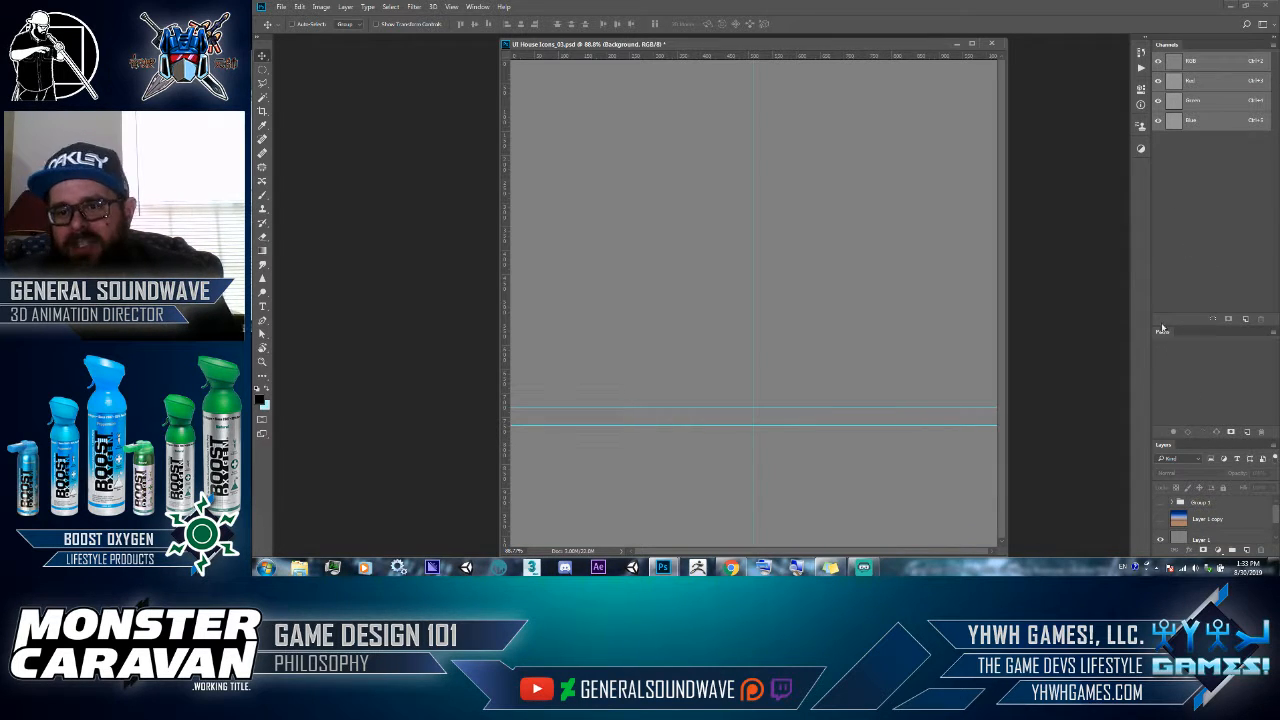
left_click_drag(1163, 445, 1185, 417)
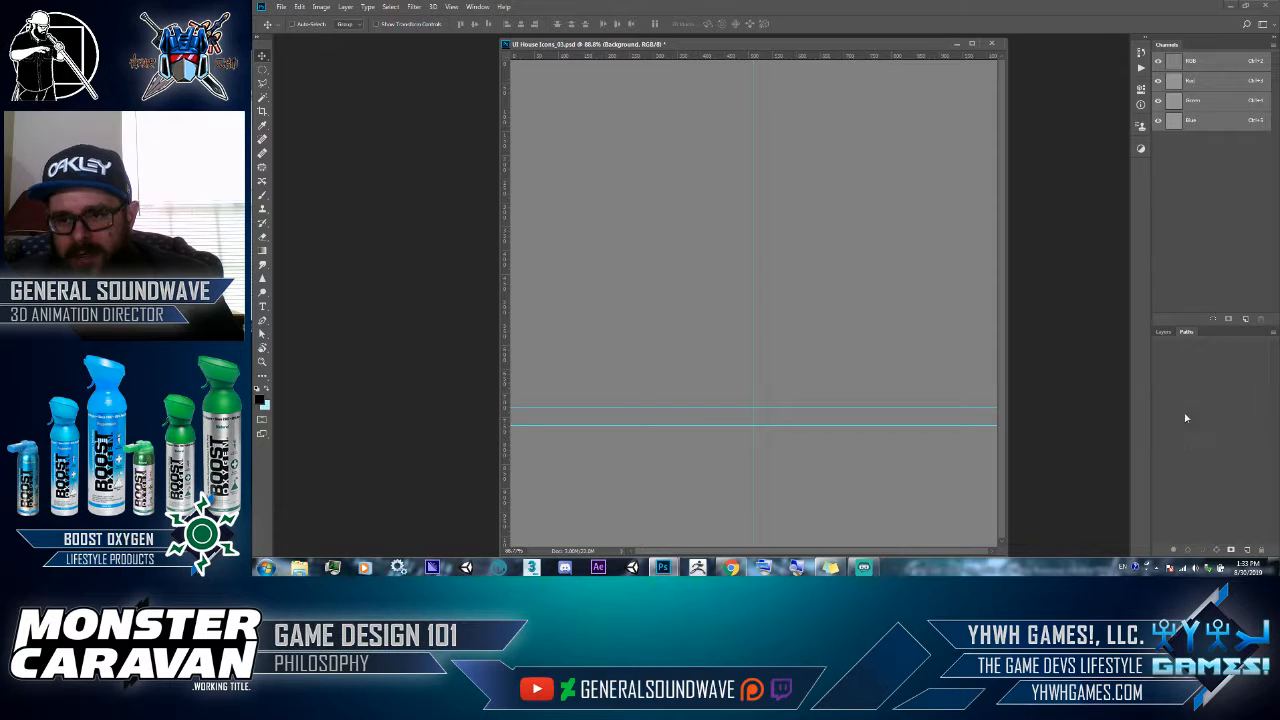
left_click_drag(1171, 57, 1230, 354)
left_click(1163, 45)
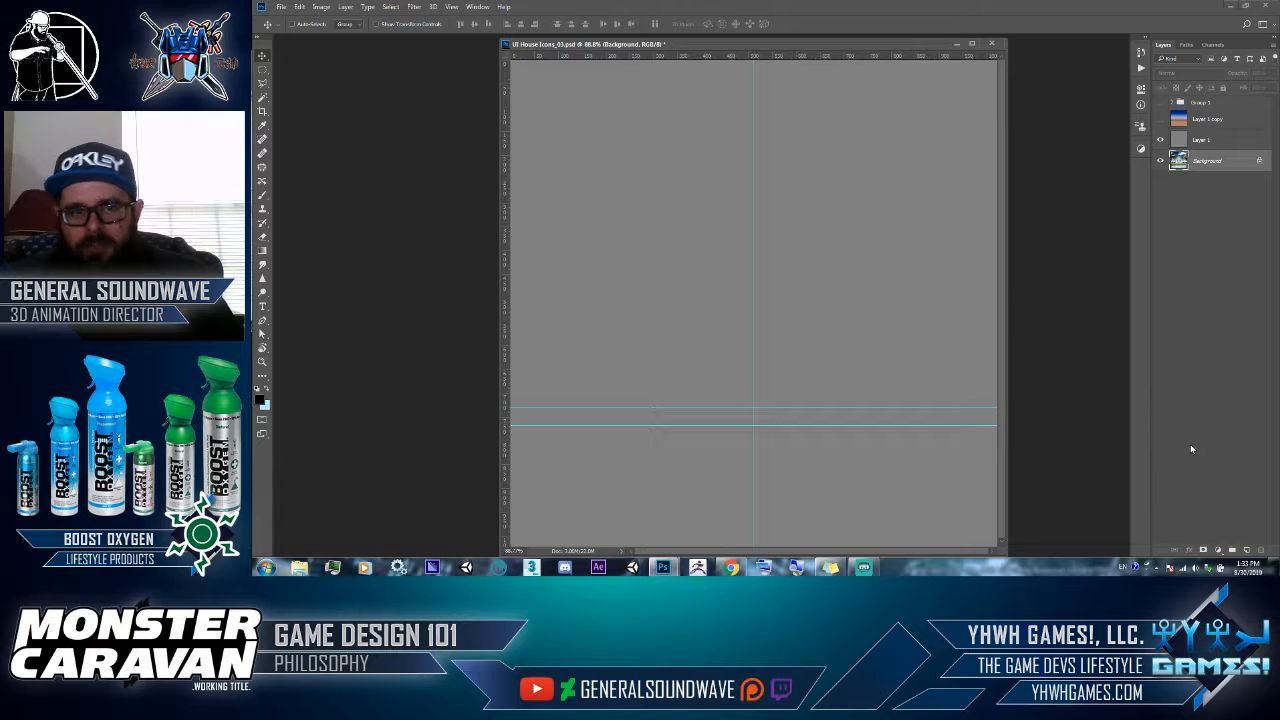
Switch back to the 3D workspace with its Swatches and Layers panels
left_click(476, 6)
mouse_move(497, 30)
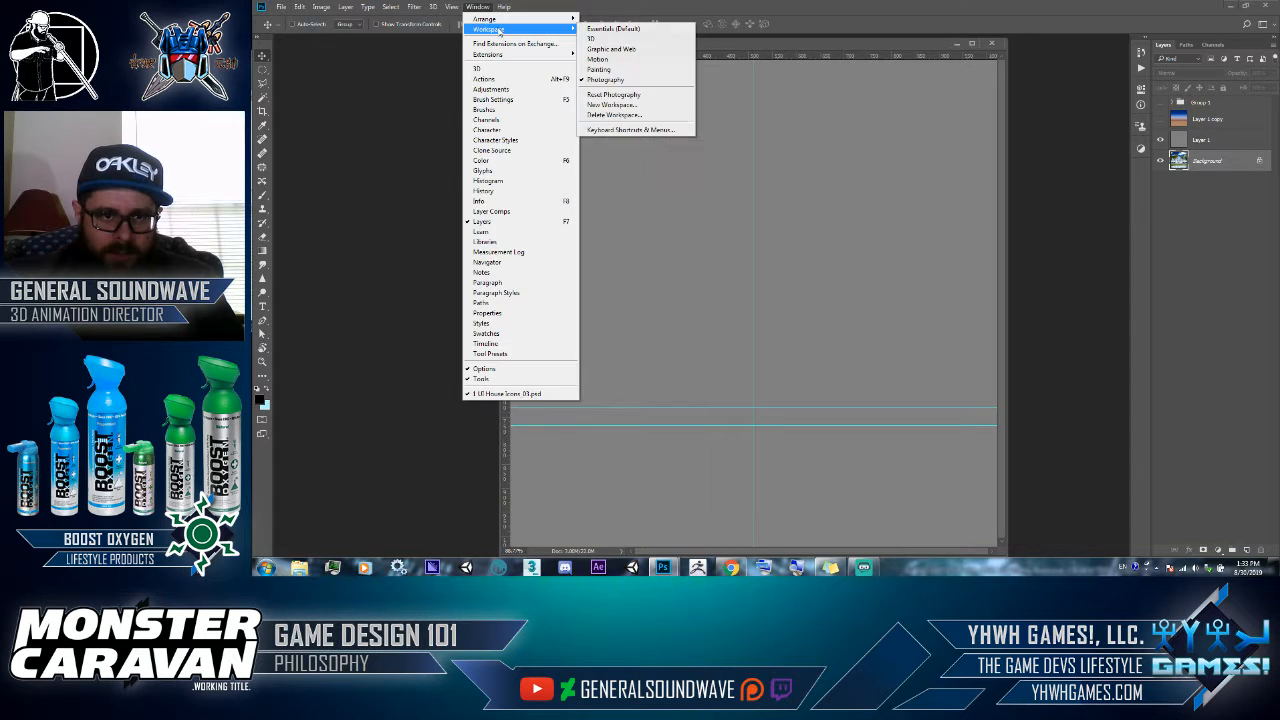
left_click(601, 50)
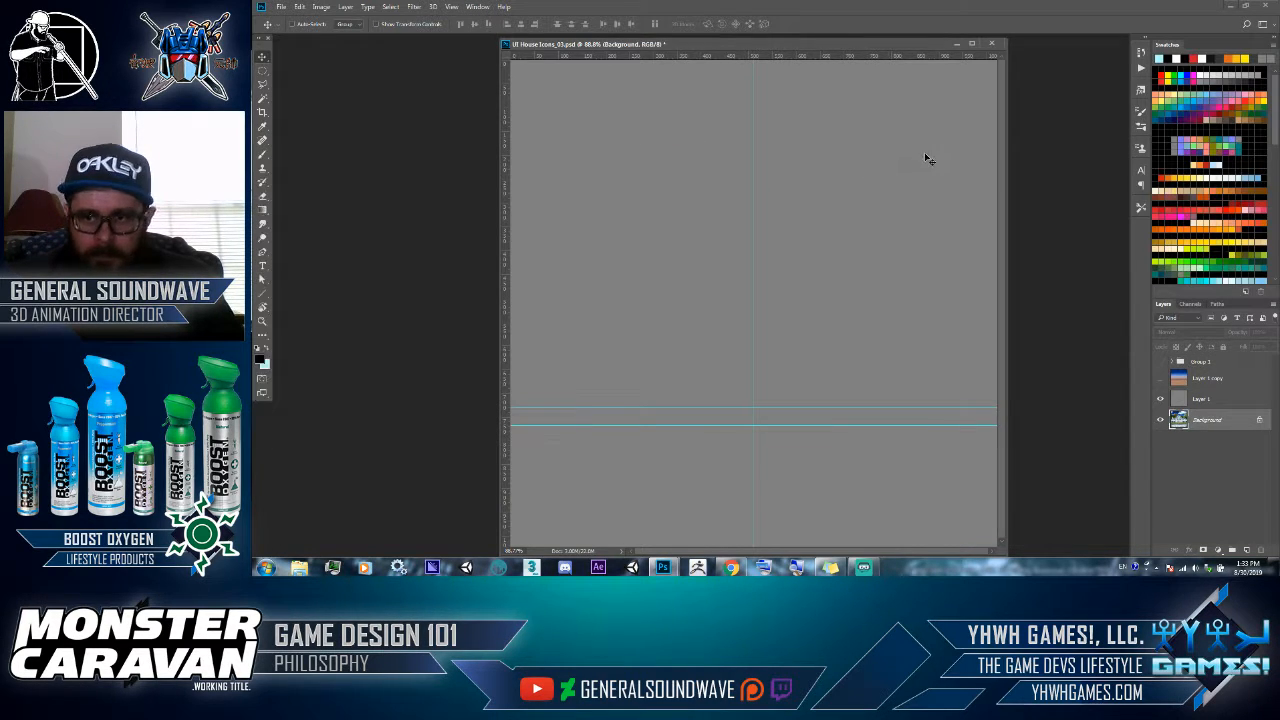
Examine the color sets in the Swatches panel from the first rows to the end of the list
left_click_drag(1274, 130, 1266, 96)
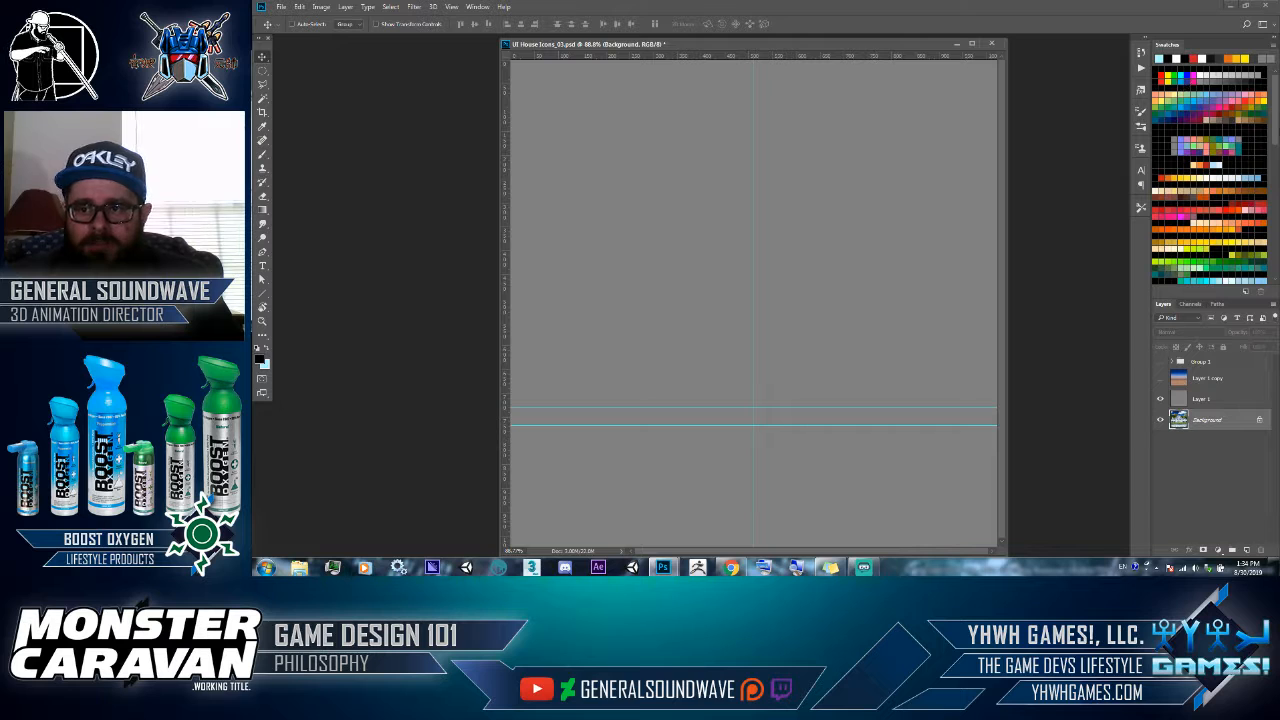
mouse_move(1275, 100)
left_mouse_down()
mouse_move(1276, 258)
mouse_move(1273, 118)
left_mouse_up()
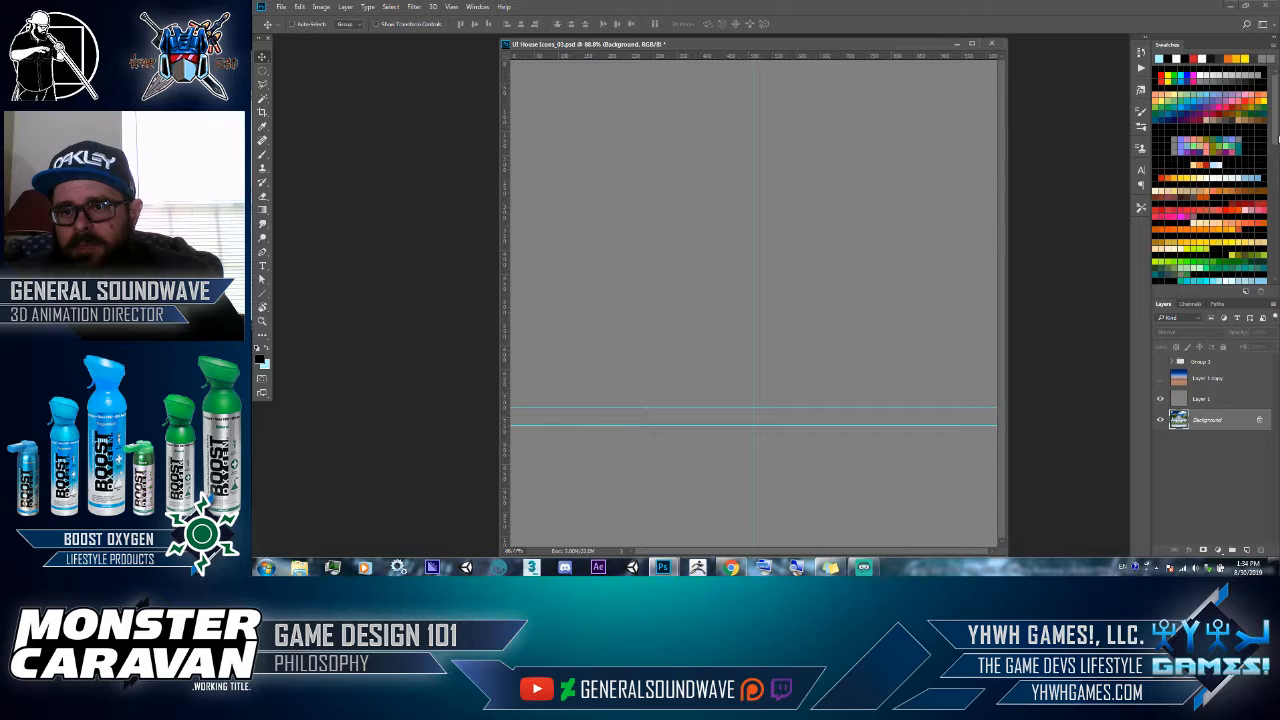
scroll(1278, 137, "down", 3)
scroll(1278, 137, "up", 3)
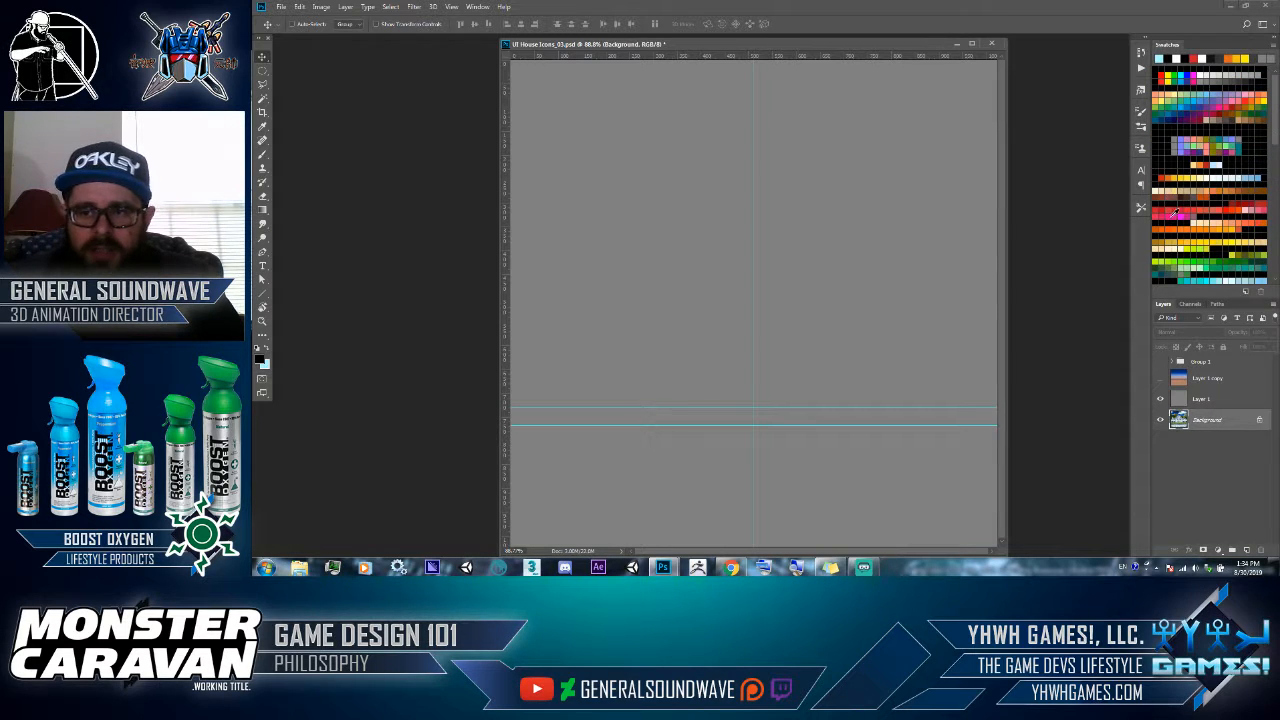
scroll(1273, 177, "down", 10)
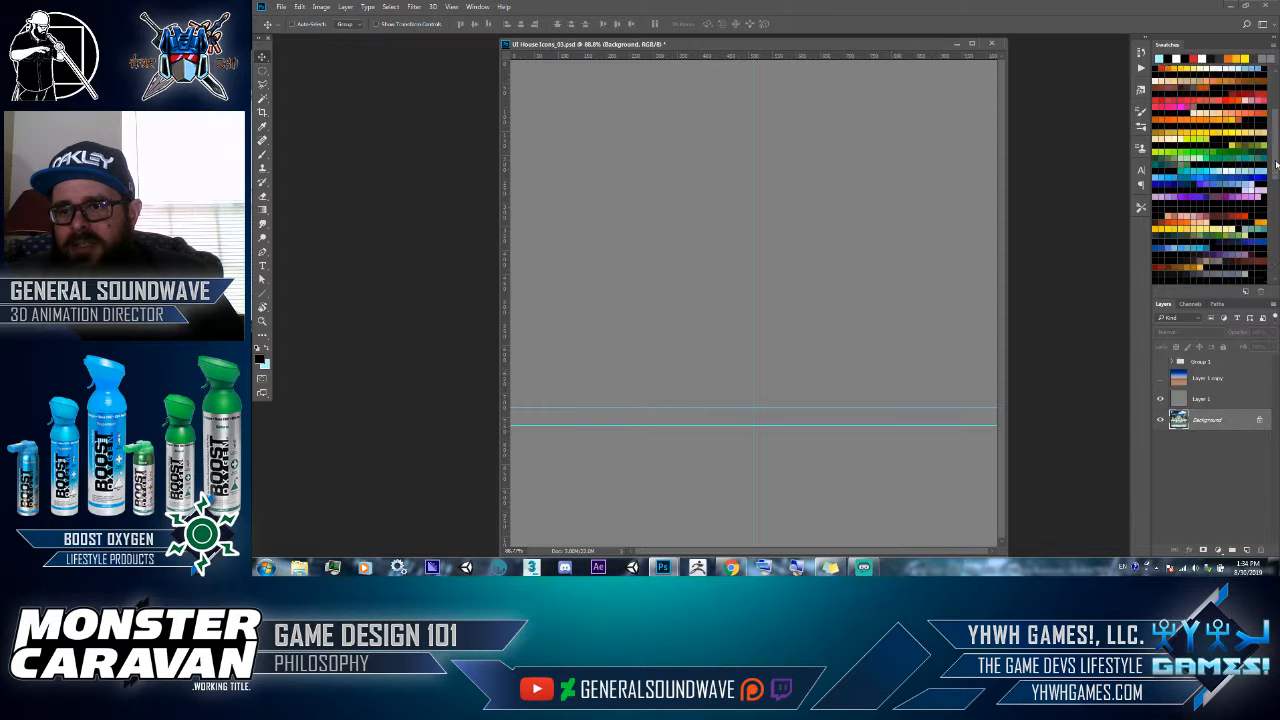
scroll(1275, 172, "down", 2)
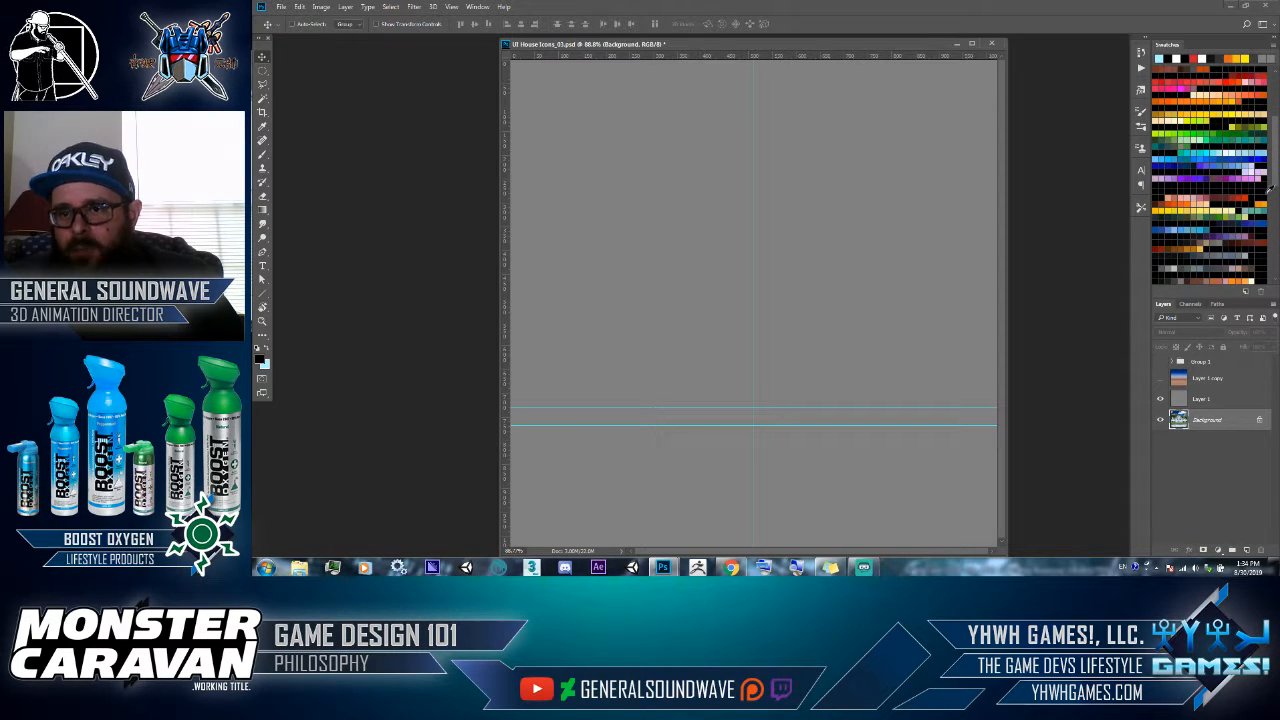
scroll(1216, 270, "down", 10)
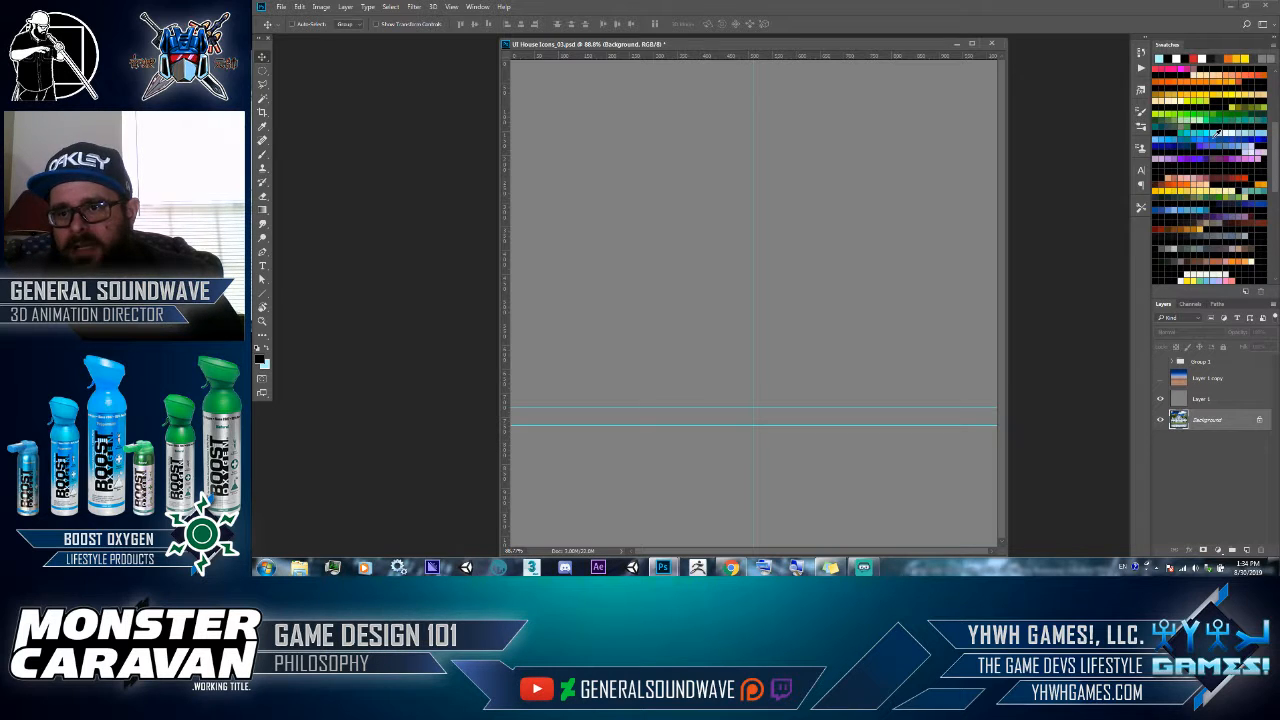
left_click_drag(1274, 118, 1274, 145)
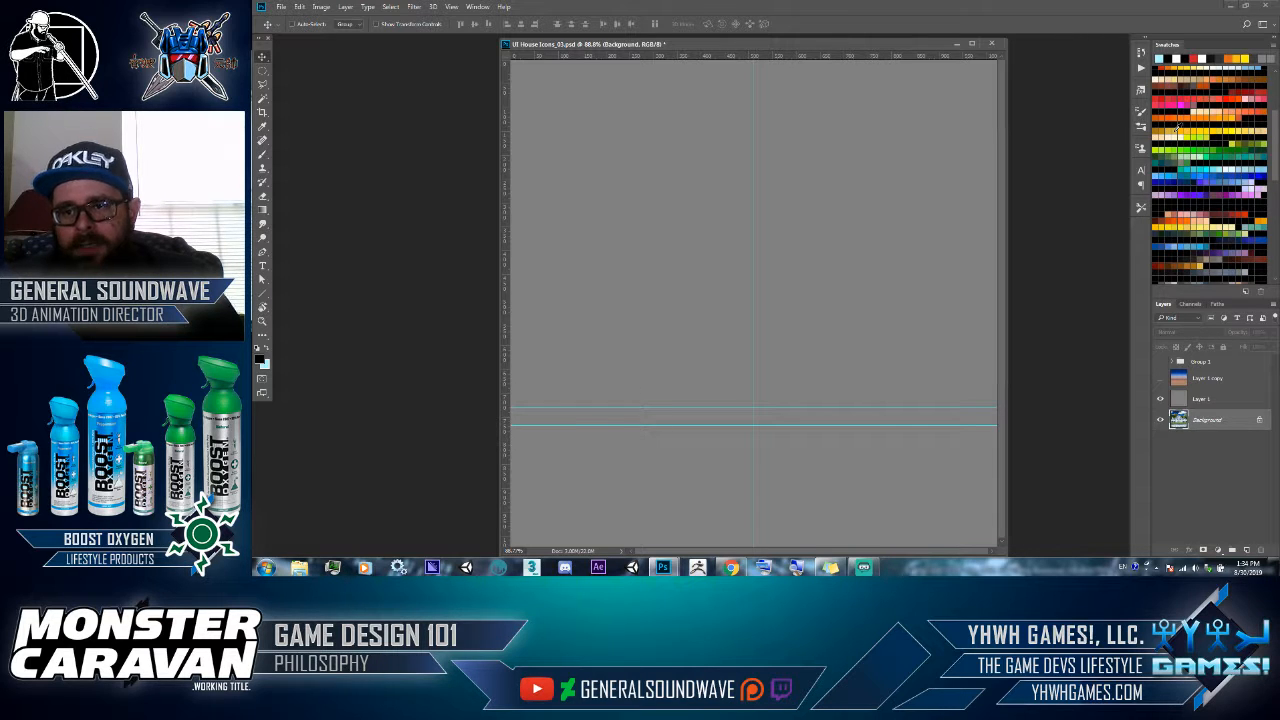
mouse_move(1268, 120)
left_mouse_down()
mouse_move(1271, 97)
mouse_move(1270, 139)
left_mouse_up()
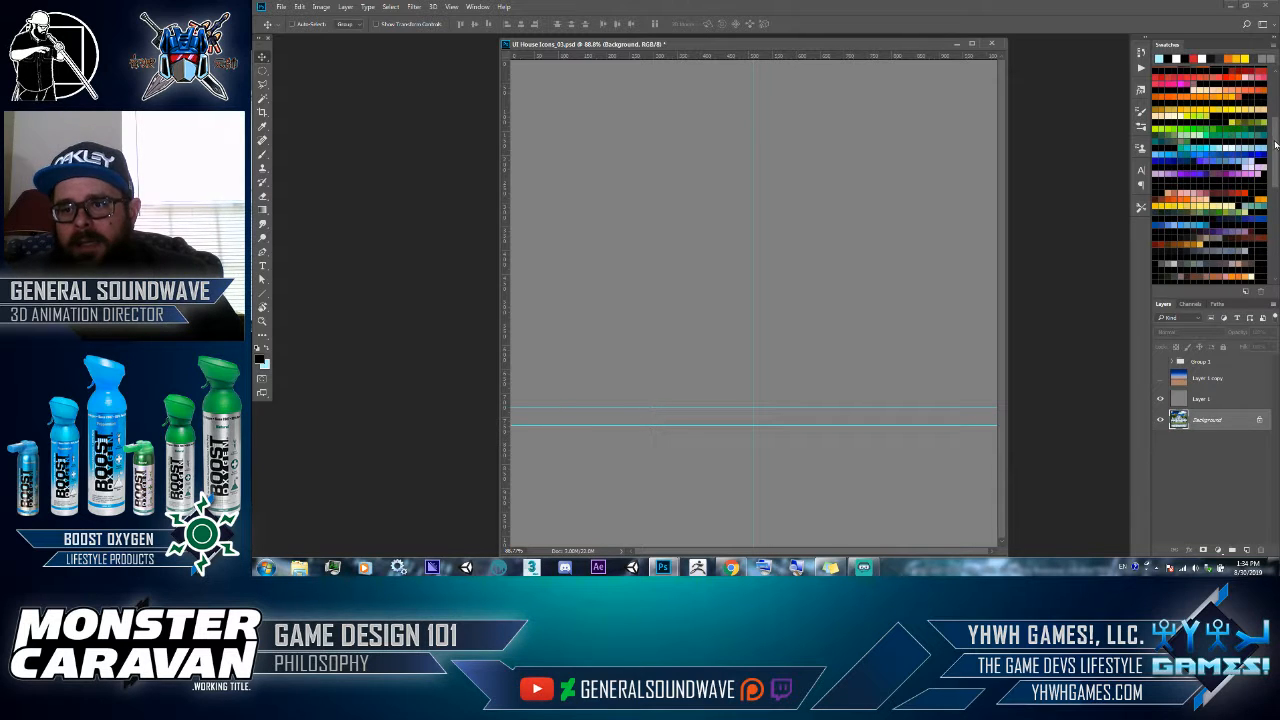
left_click_drag(1274, 145, 1228, 118)
mouse_move(1275, 228)
left_mouse_down()
mouse_move(1272, 254)
mouse_move(1273, 212)
mouse_move(1277, 252)
left_mouse_up()
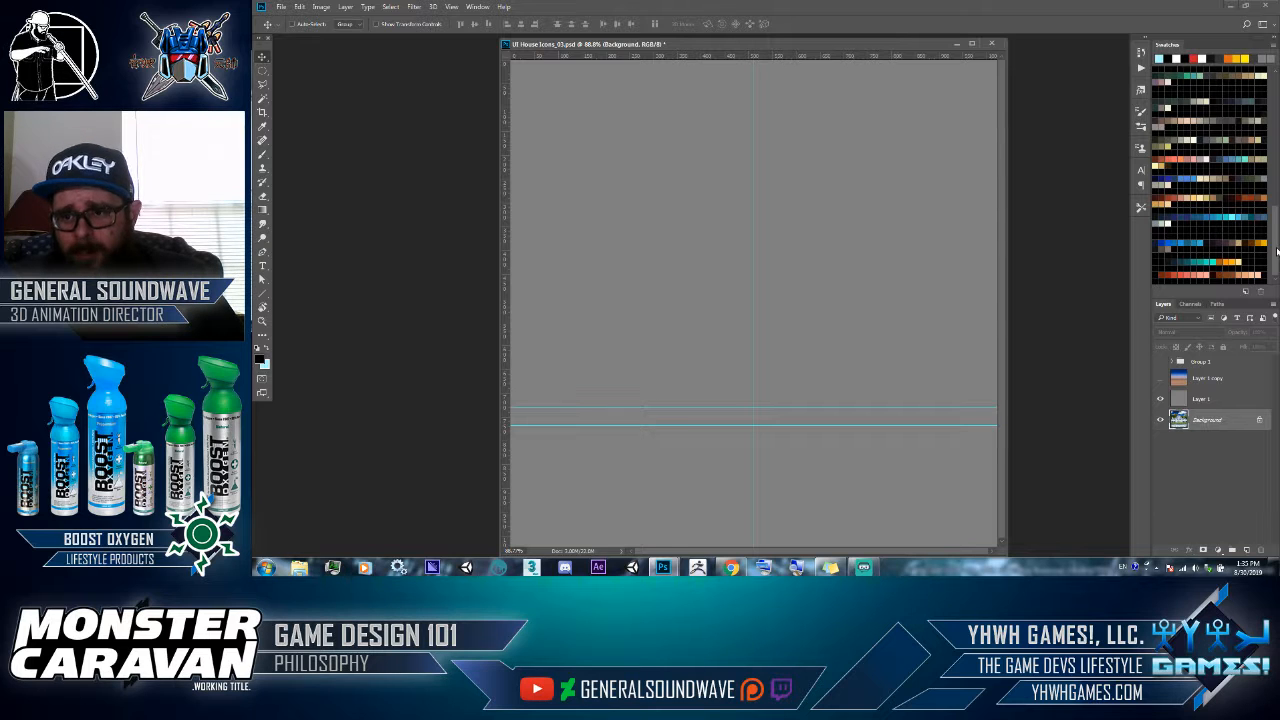
left_click_drag(1277, 252, 1250, 112)
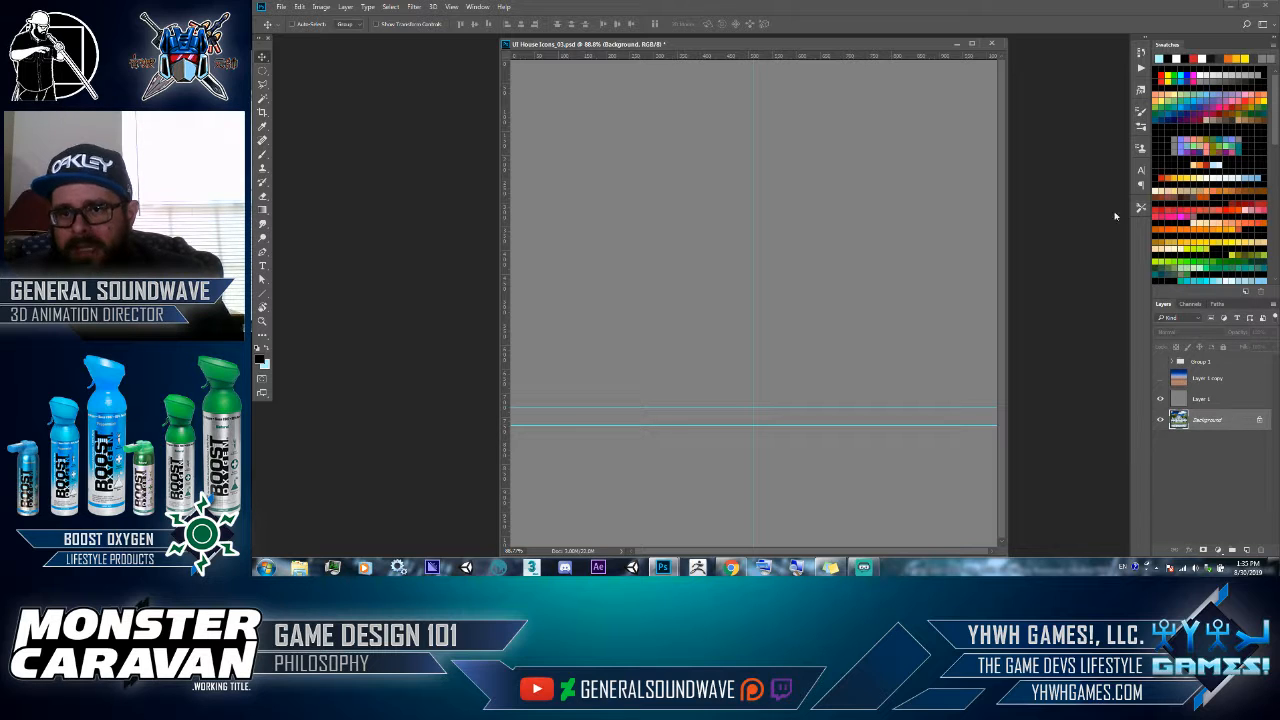
Review the History and Actions panels, and remove the Styles panel from the collapsed icon strip
left_click(1139, 53)
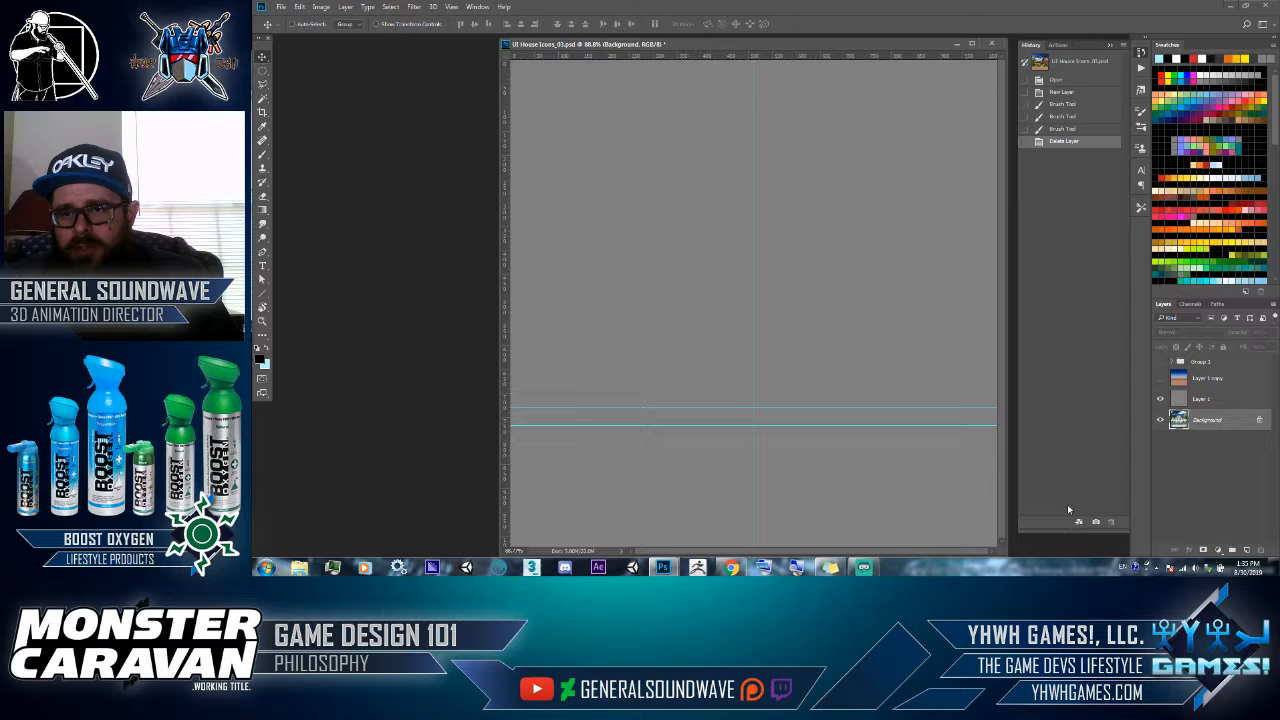
left_click(1140, 56)
left_click(1141, 70)
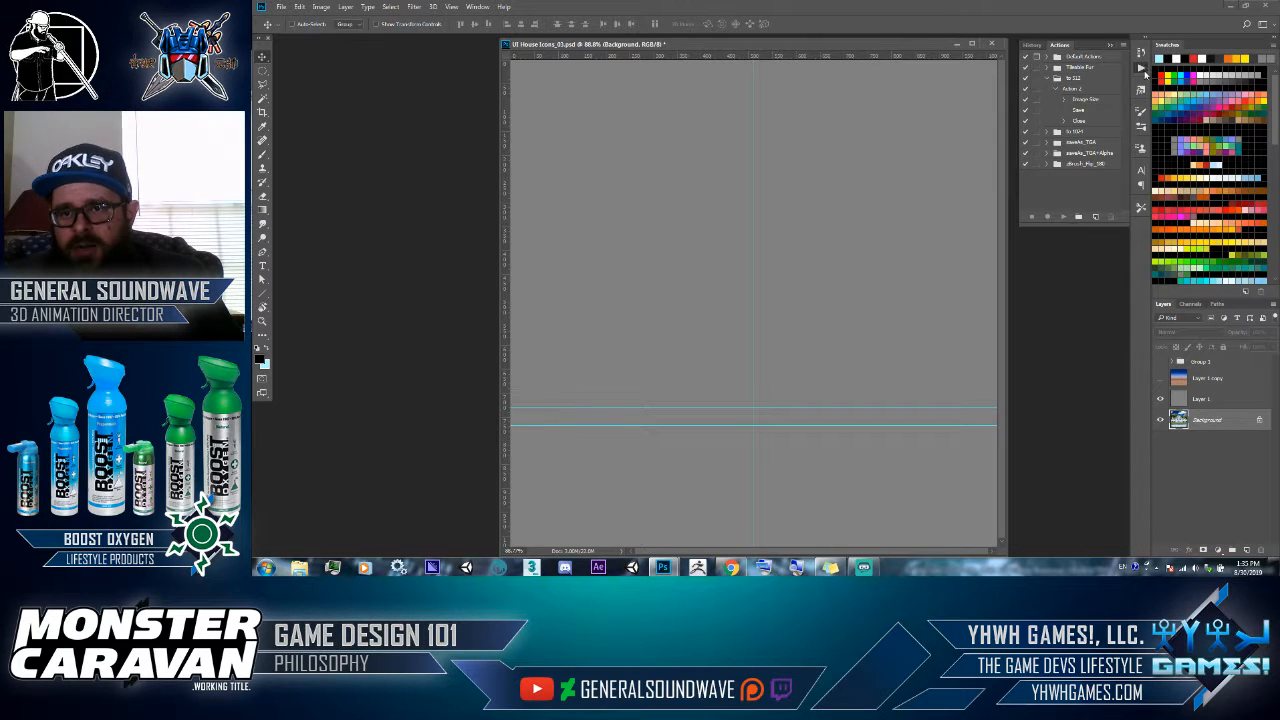
left_click(1143, 70)
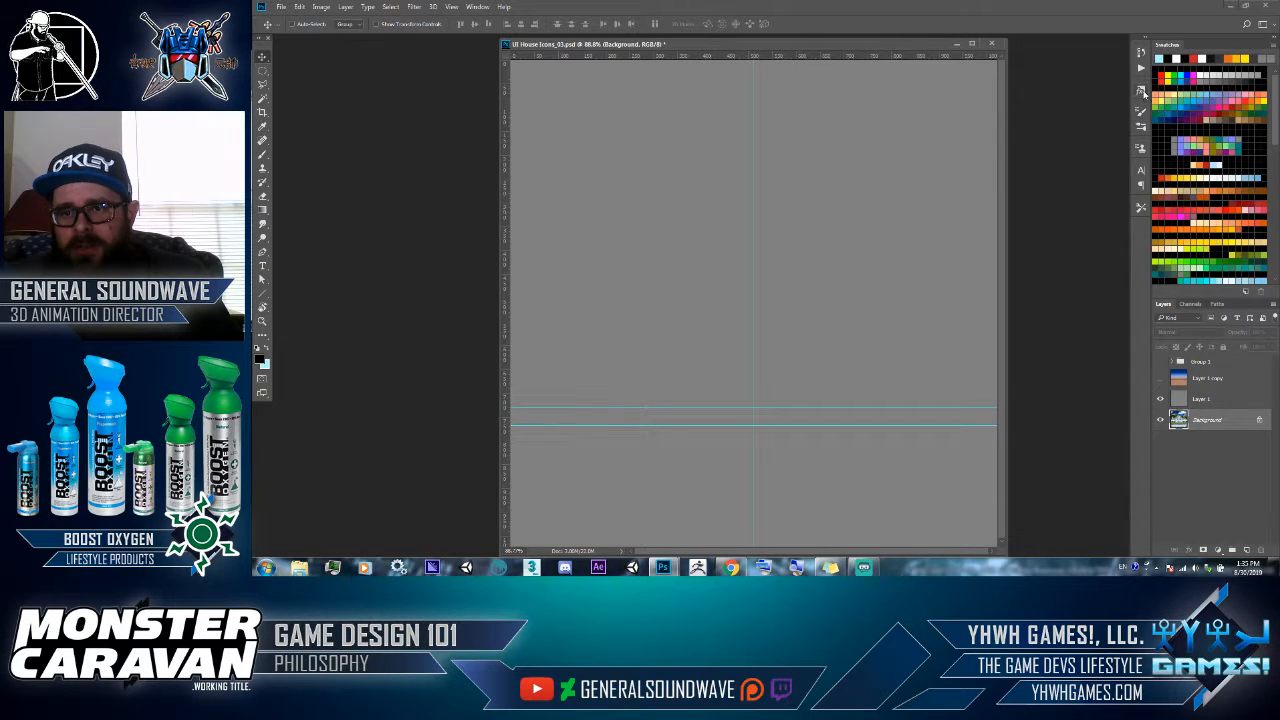
left_click(1142, 91)
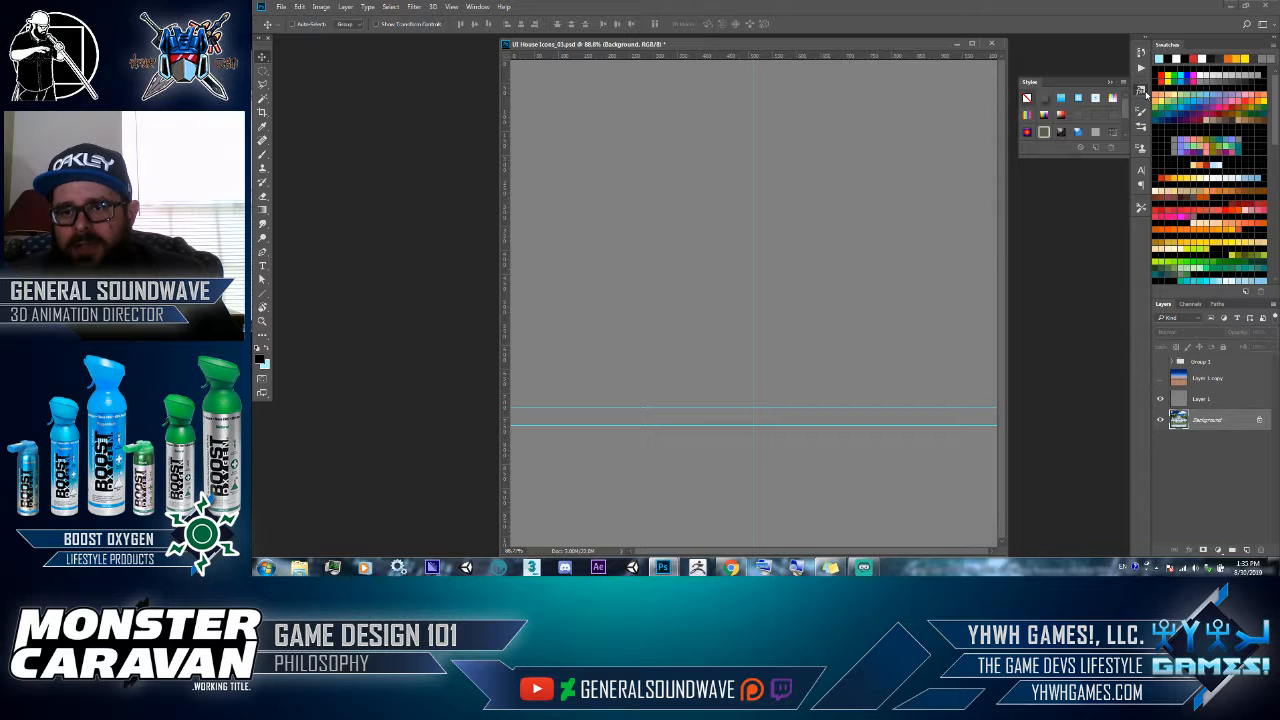
left_click(1141, 91)
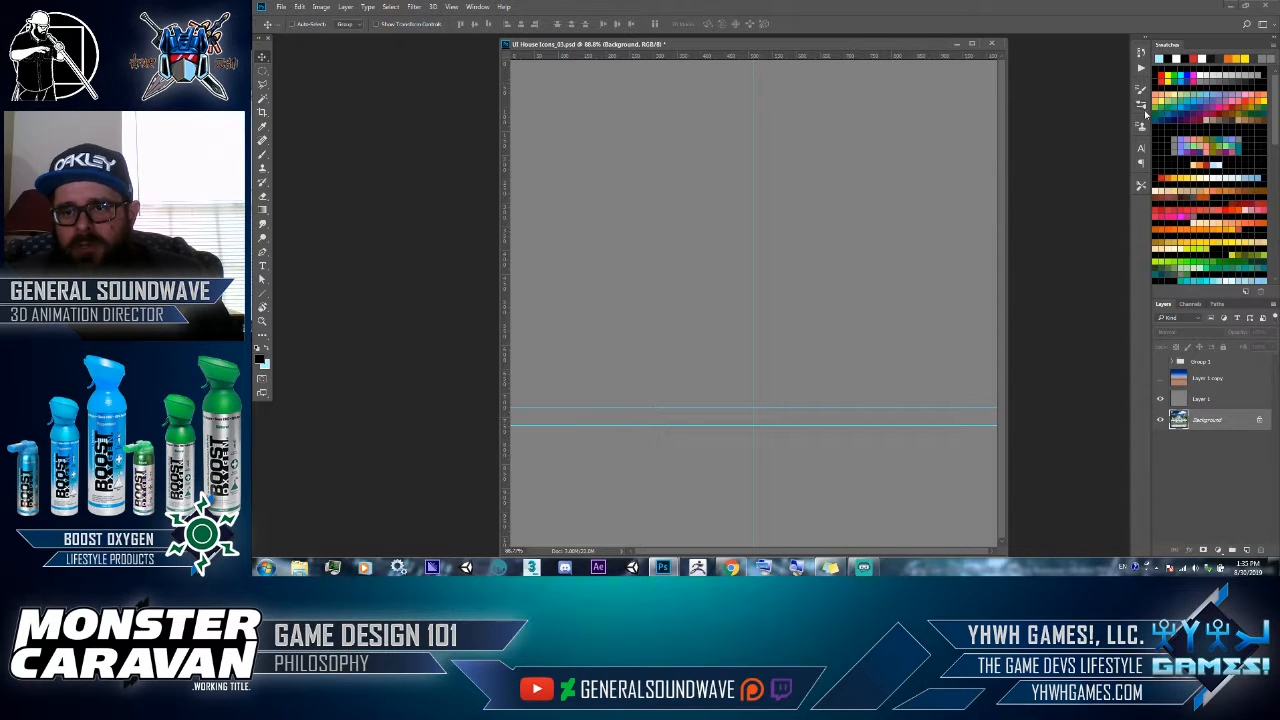
Review the Brushes, Clone Source, Character and Paragraph panels from the collapsed icon strip
left_click(1142, 104)
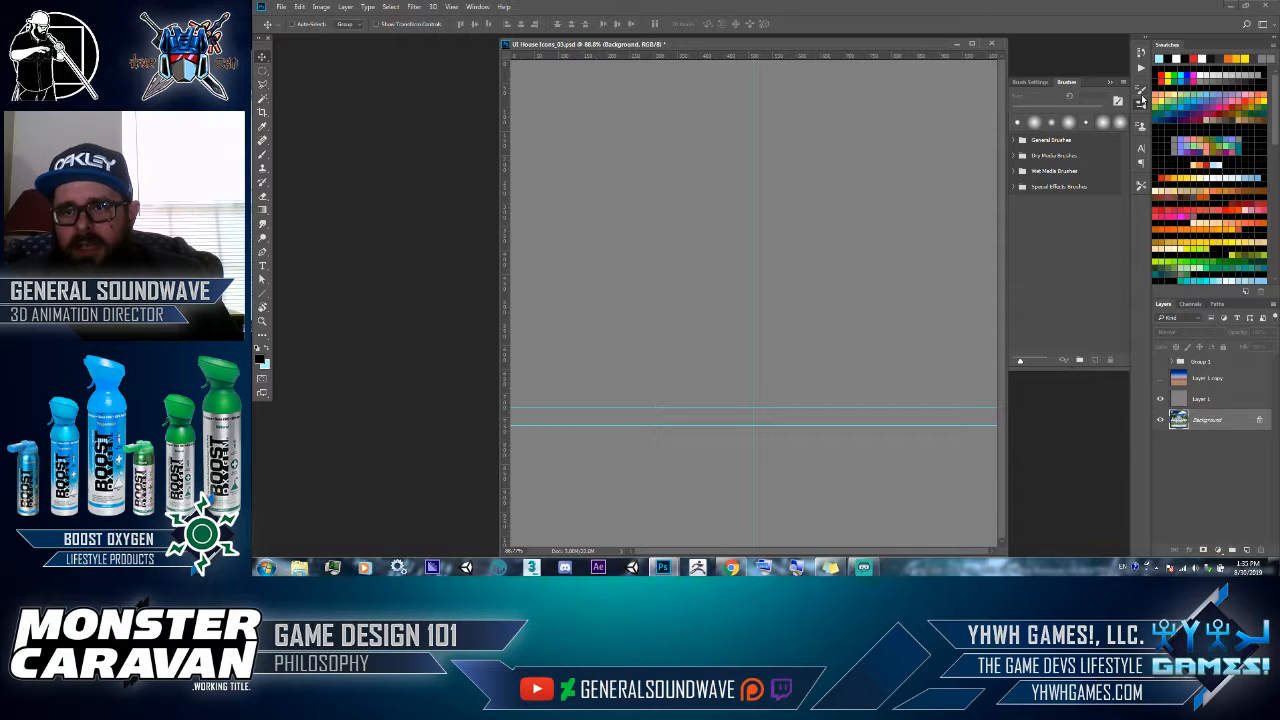
left_click(1142, 104)
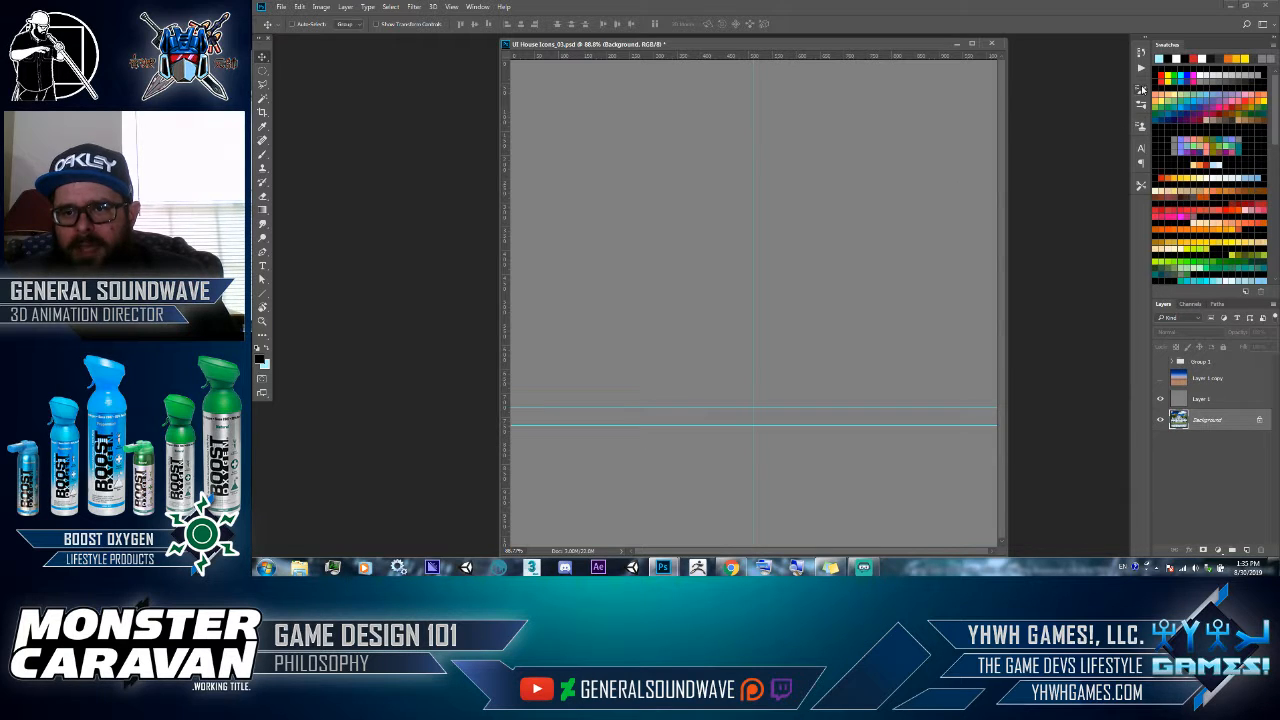
left_click(1141, 91)
left_click(1142, 127)
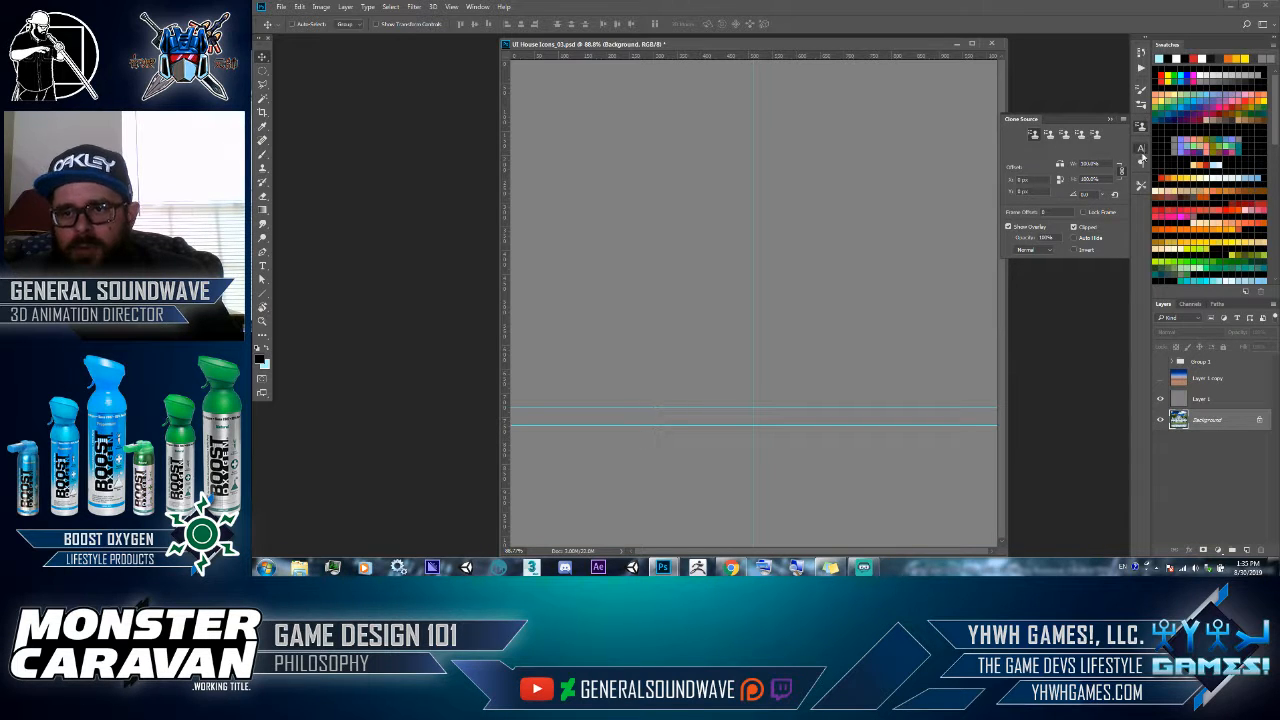
left_click(1142, 148)
left_click(1142, 163)
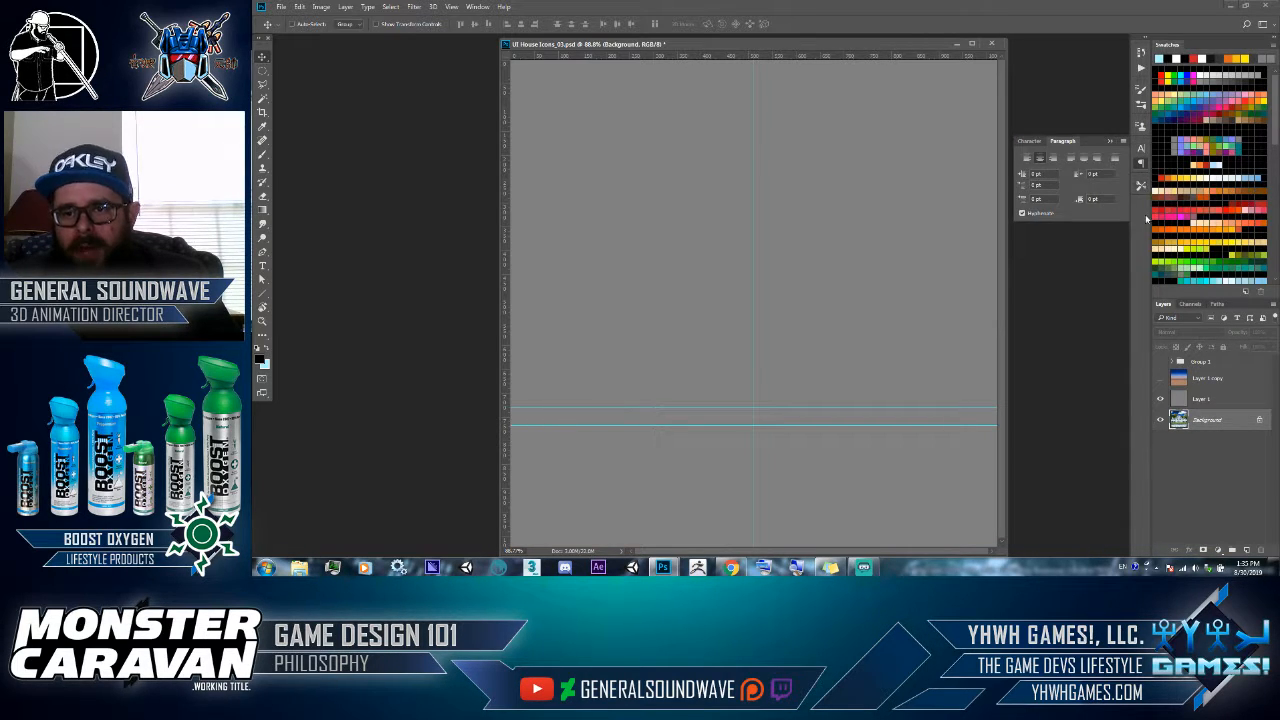
Remove the Tool Presets panel from the collapsed icon strip, and review the Paragraph and Character panels
left_click(1142, 186)
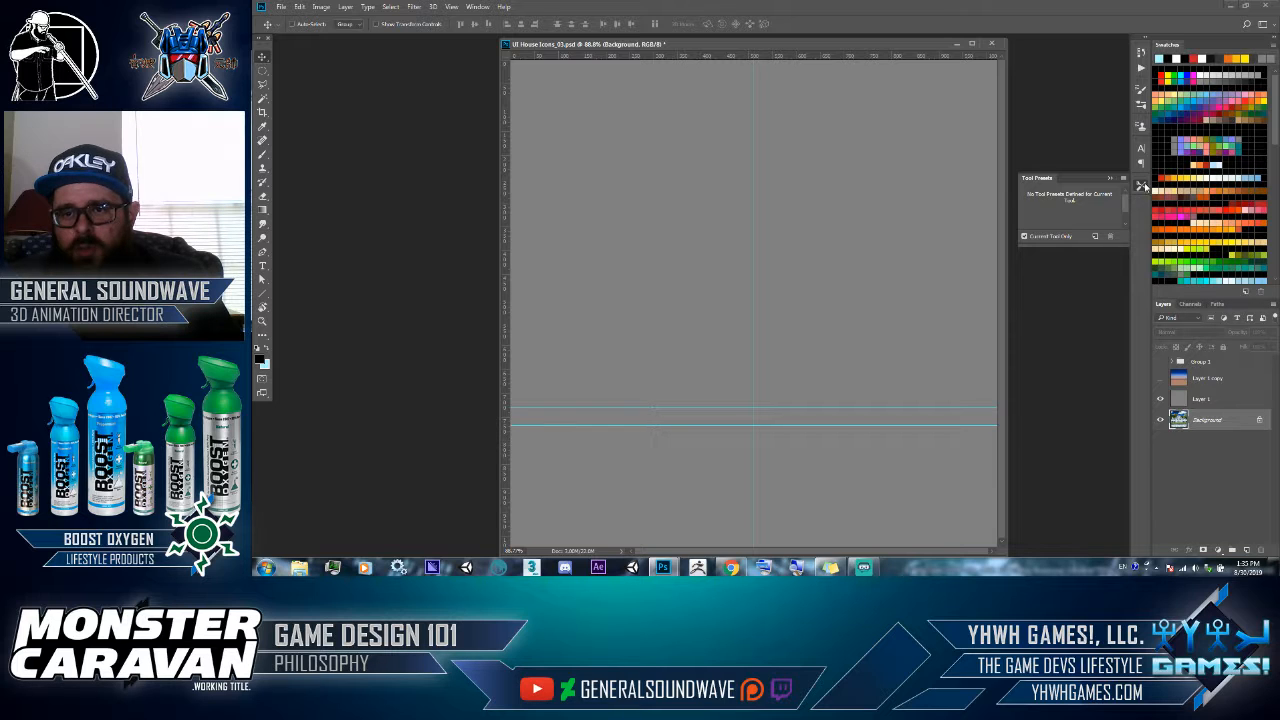
left_click_drag(1142, 186, 1070, 182)
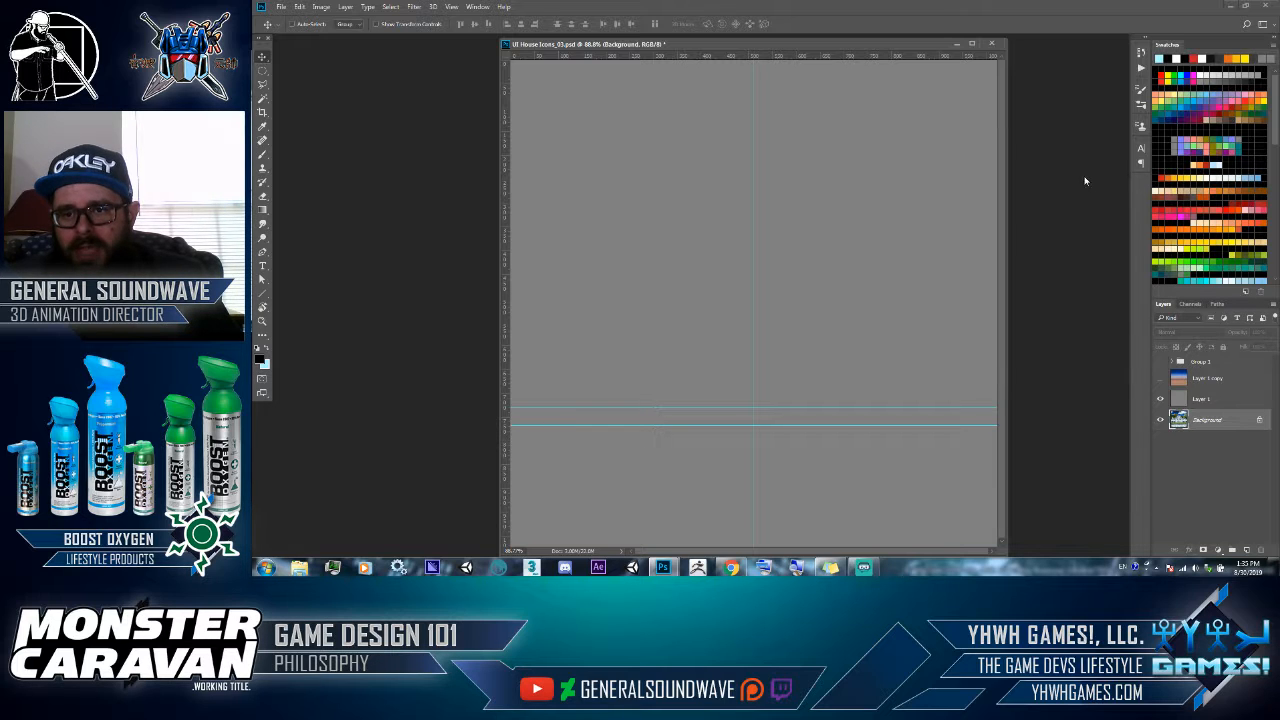
left_click(1141, 150)
left_click(1142, 162)
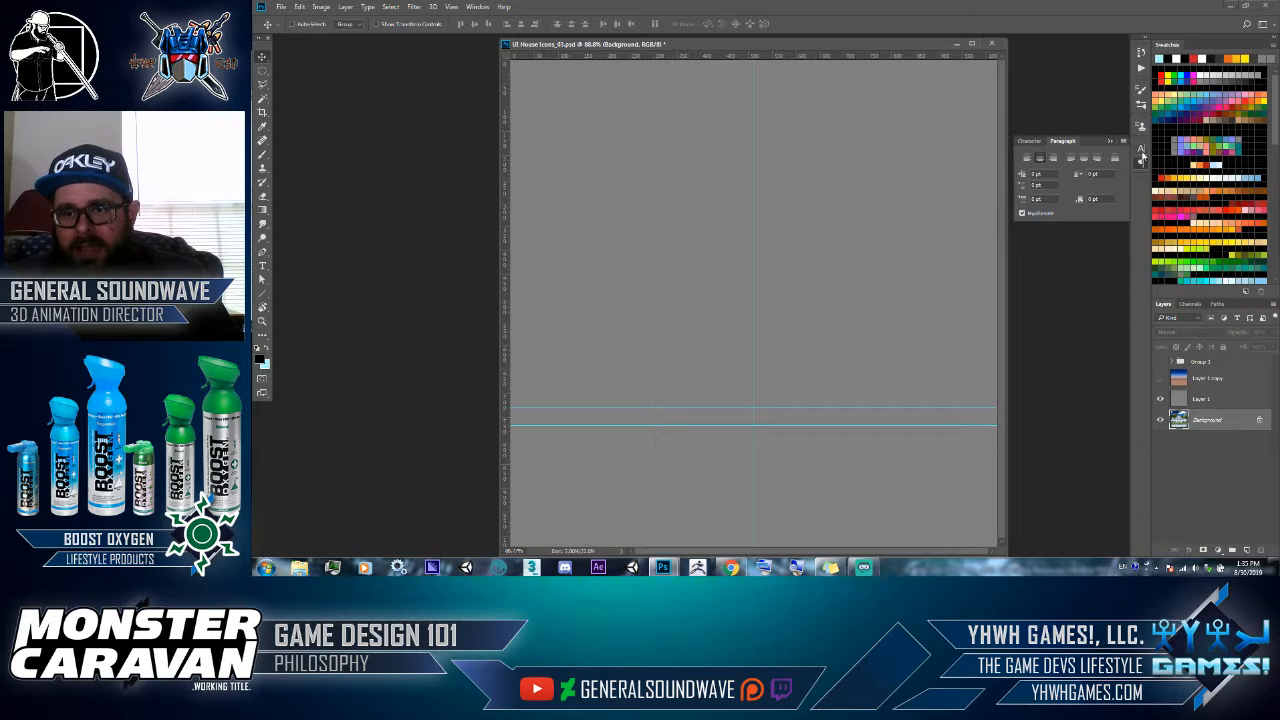
left_click(1142, 151)
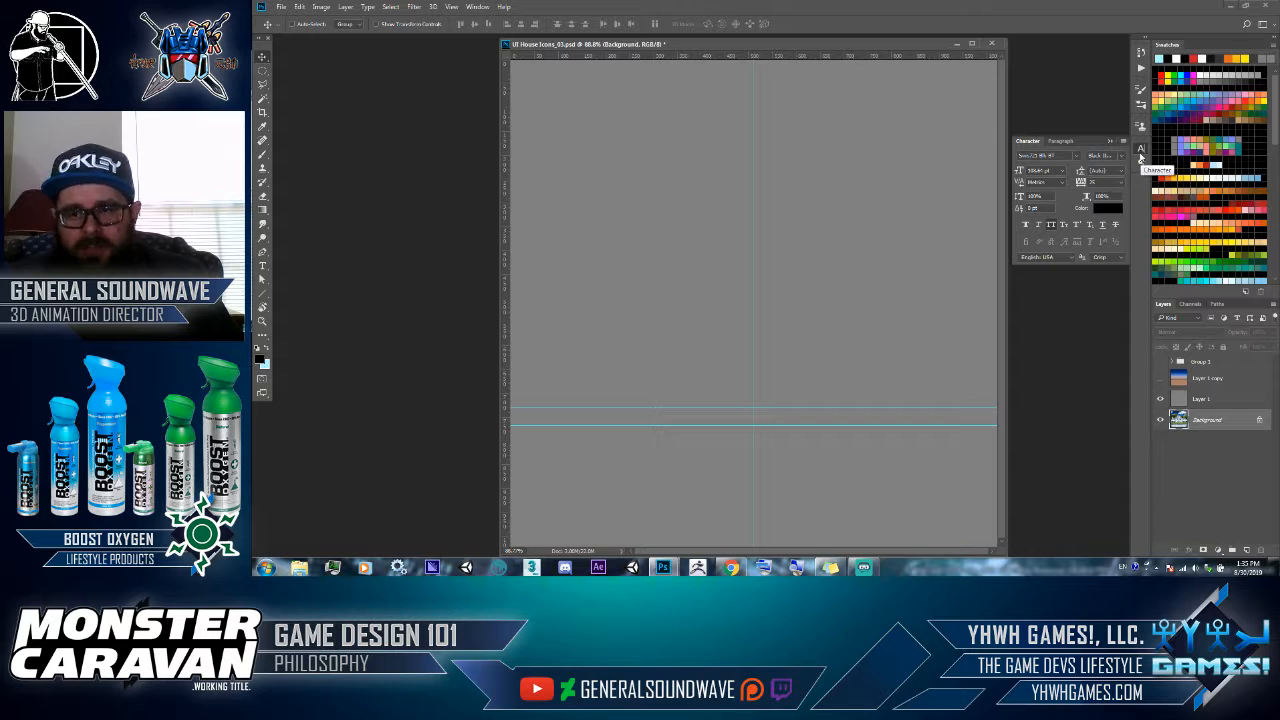
left_click(1140, 152)
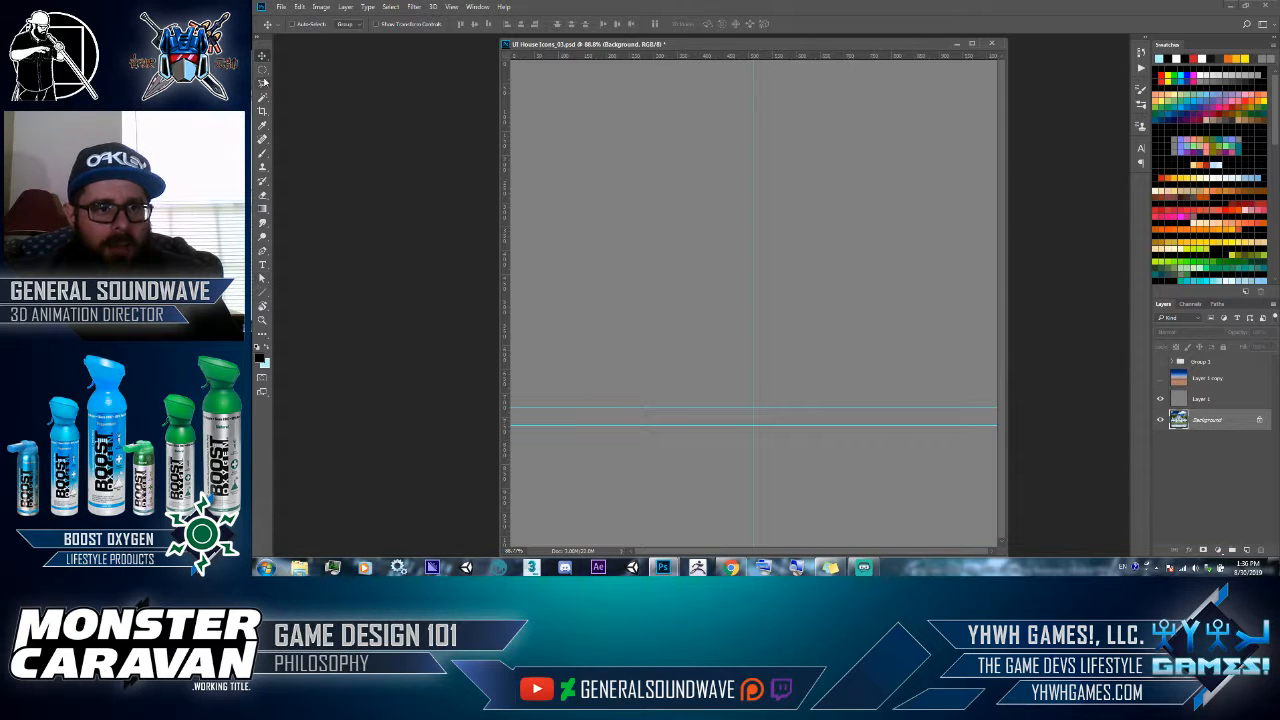
Draw an irregular selection on the upper part of the gray canvas with the Polygonal Lasso Tool, and deselect it
left_click(262, 83)
left_click(279, 85)
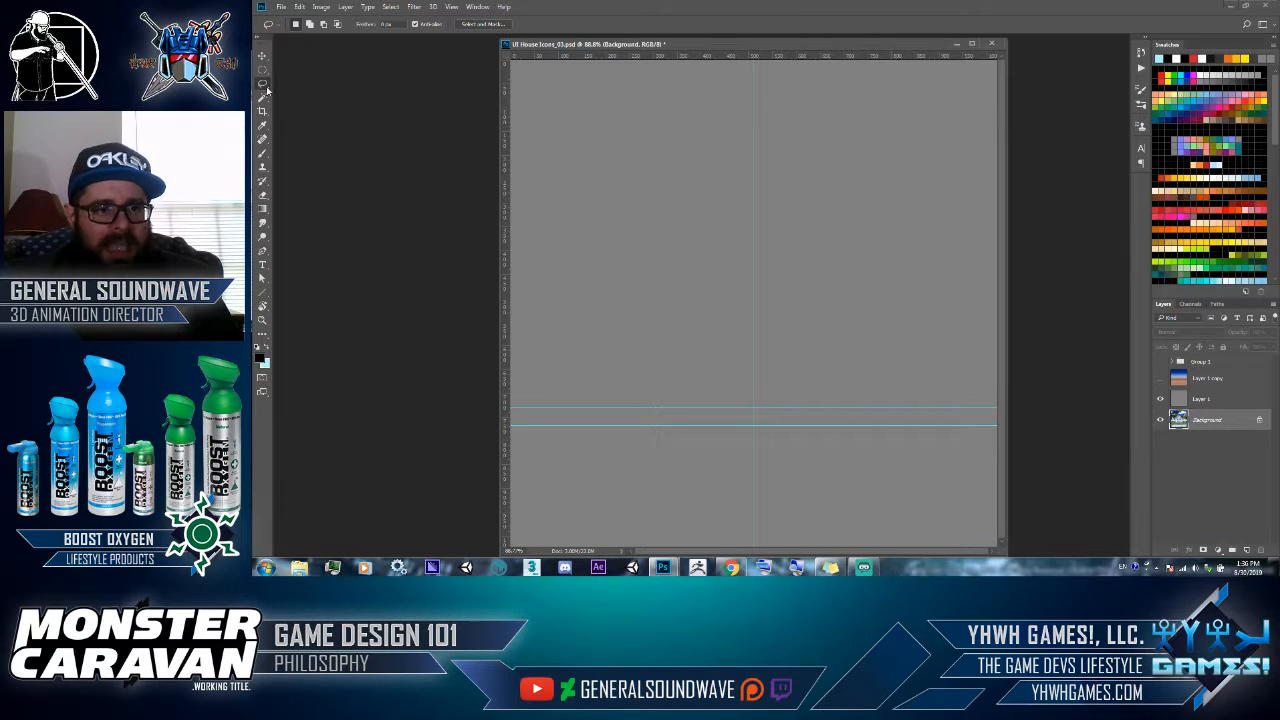
left_click(265, 85)
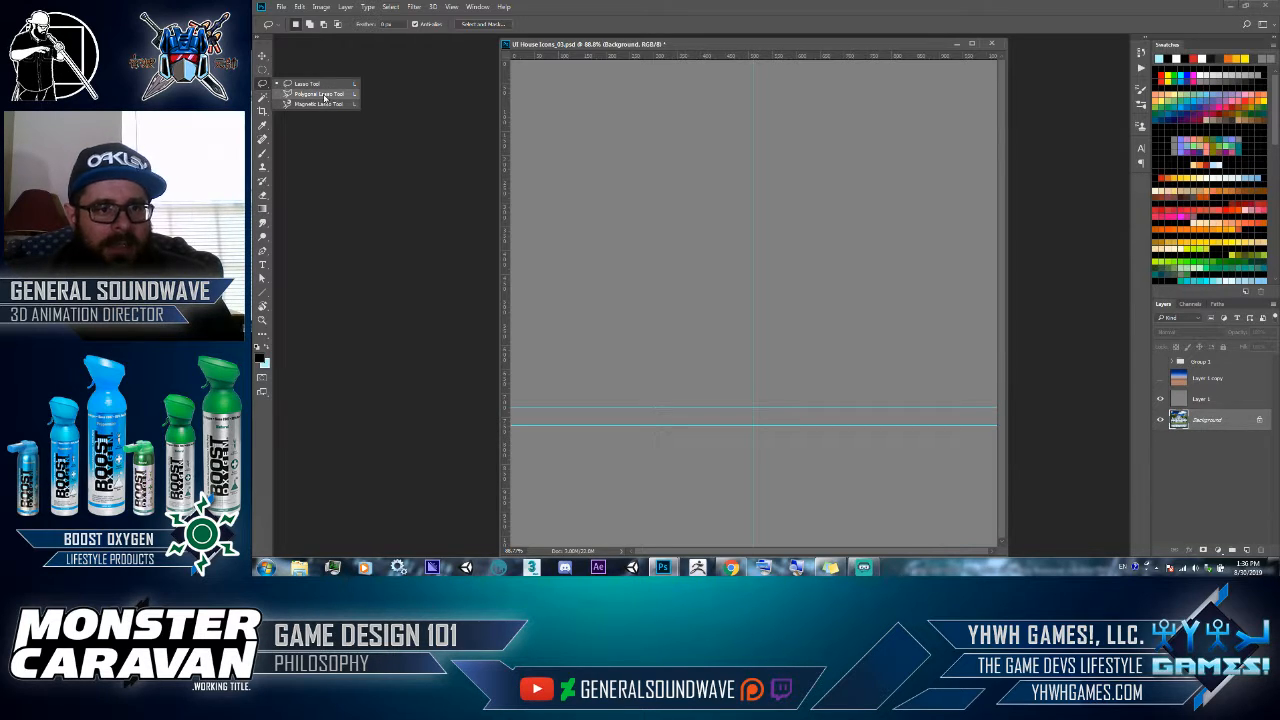
left_click(320, 94)
left_click(618, 190)
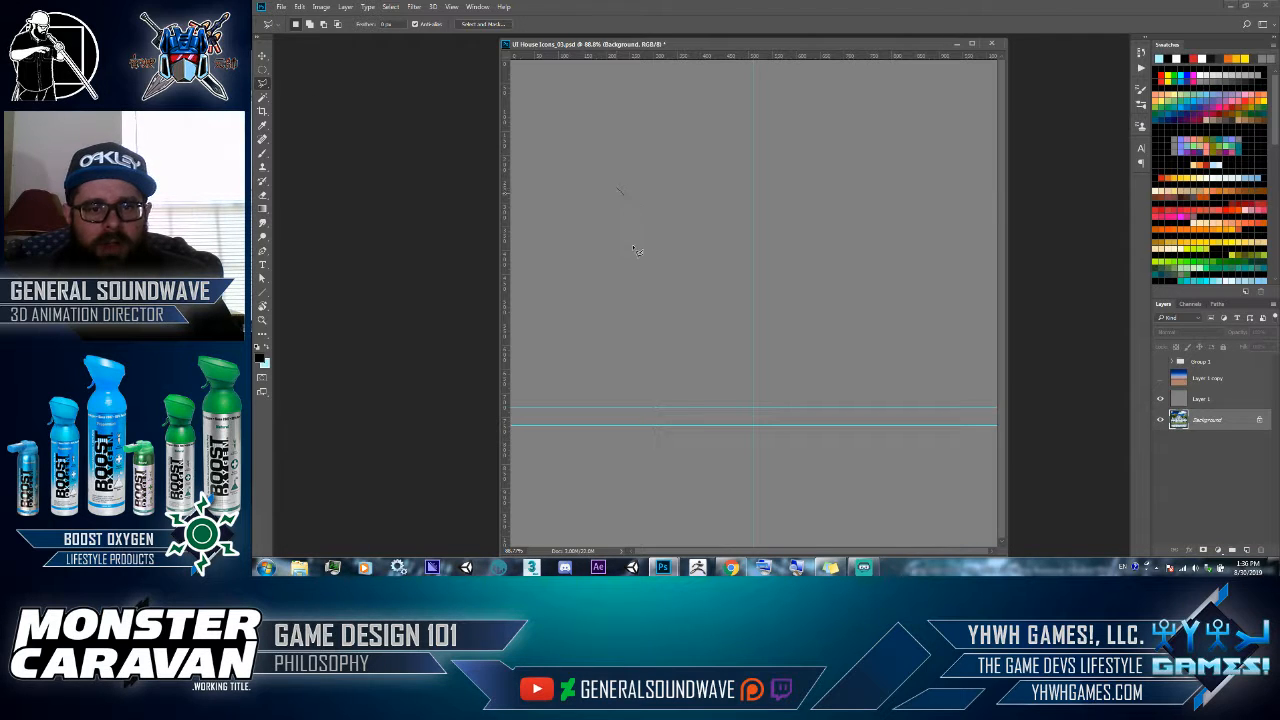
left_click(648, 279)
left_click(725, 218)
left_click(702, 125)
left_click(637, 94)
left_click(580, 113)
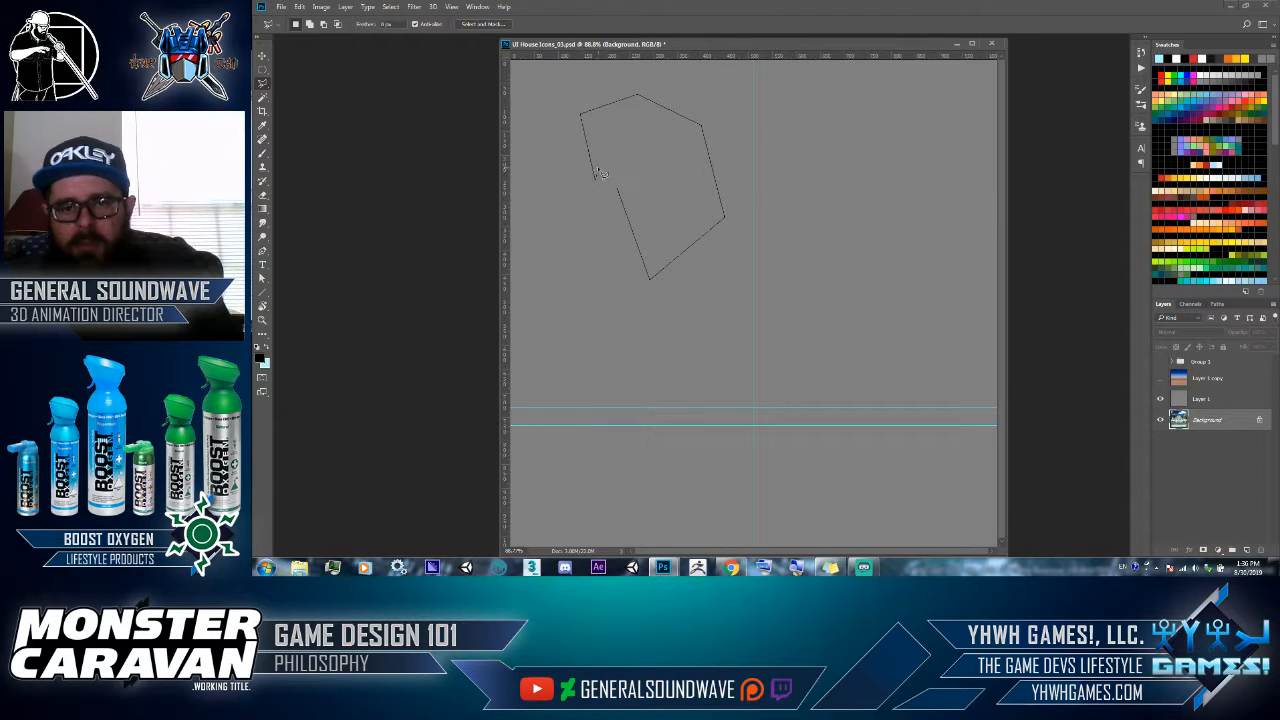
double_click(598, 177)
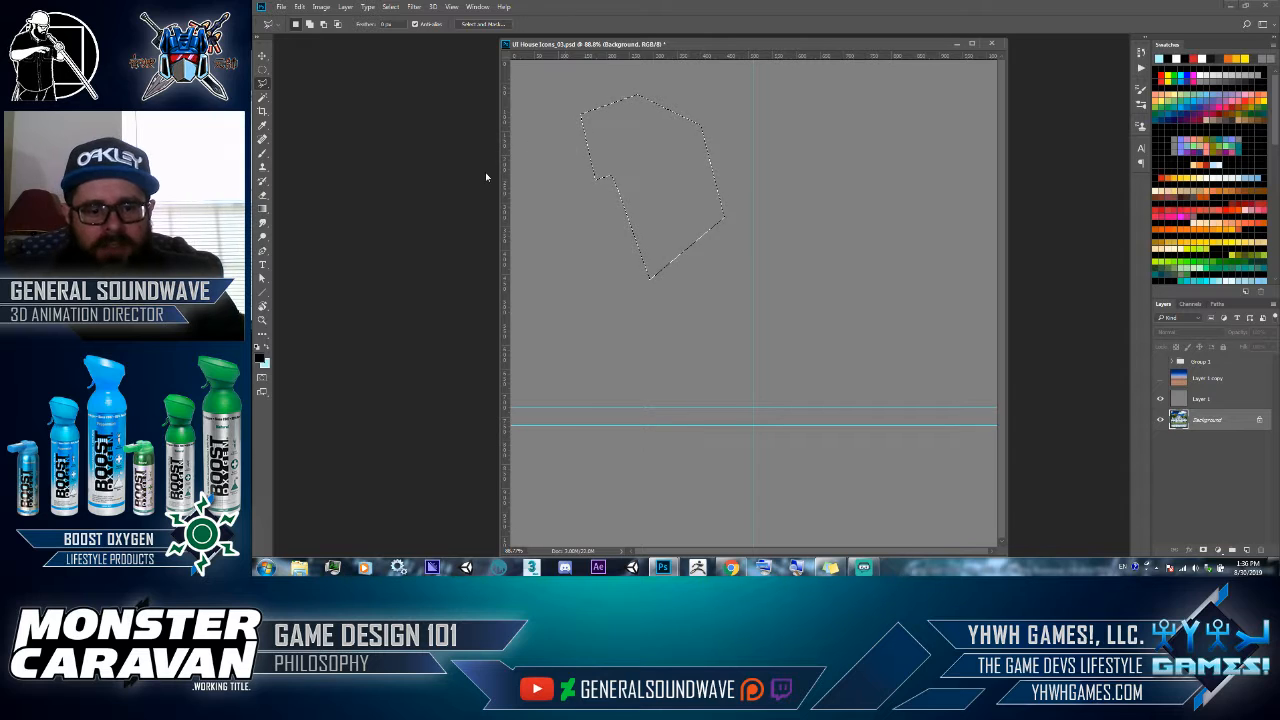
key("ctrl+d")
Switch to the Quick Selection Tool for a look at its options, and return to the Magic Wand Tool
left_click(262, 99)
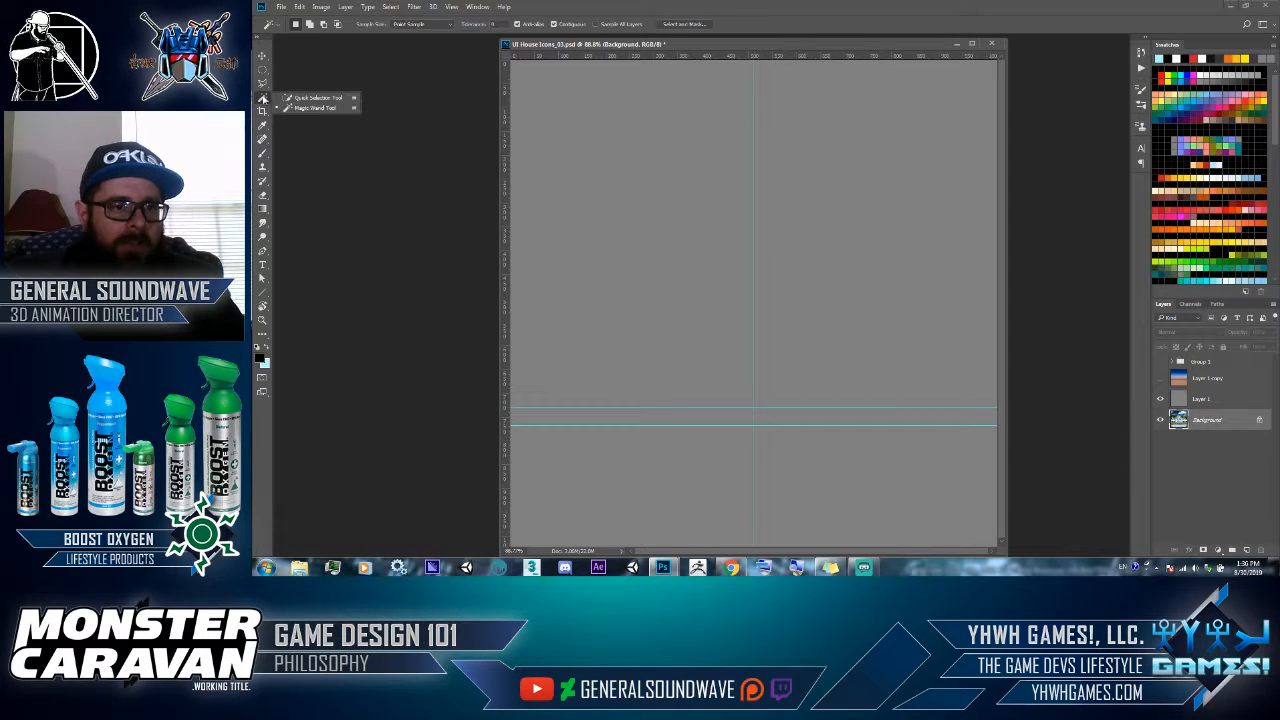
left_click(292, 98)
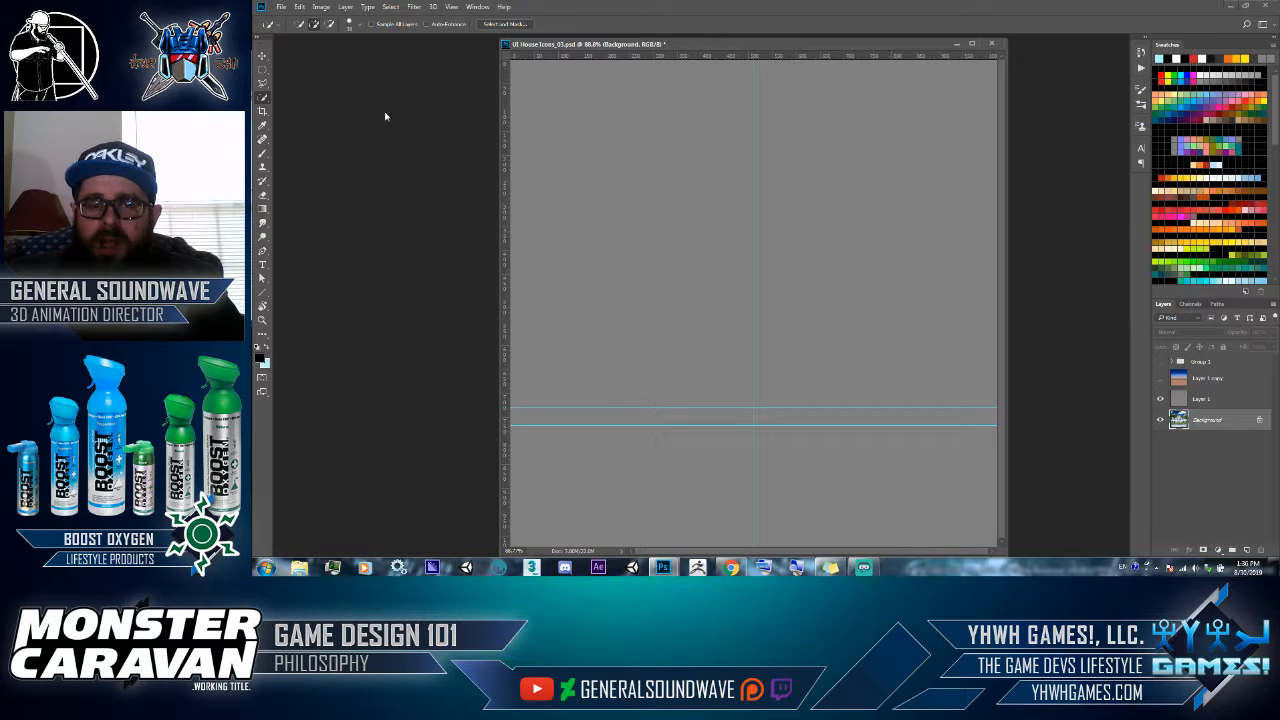
left_click(262, 99)
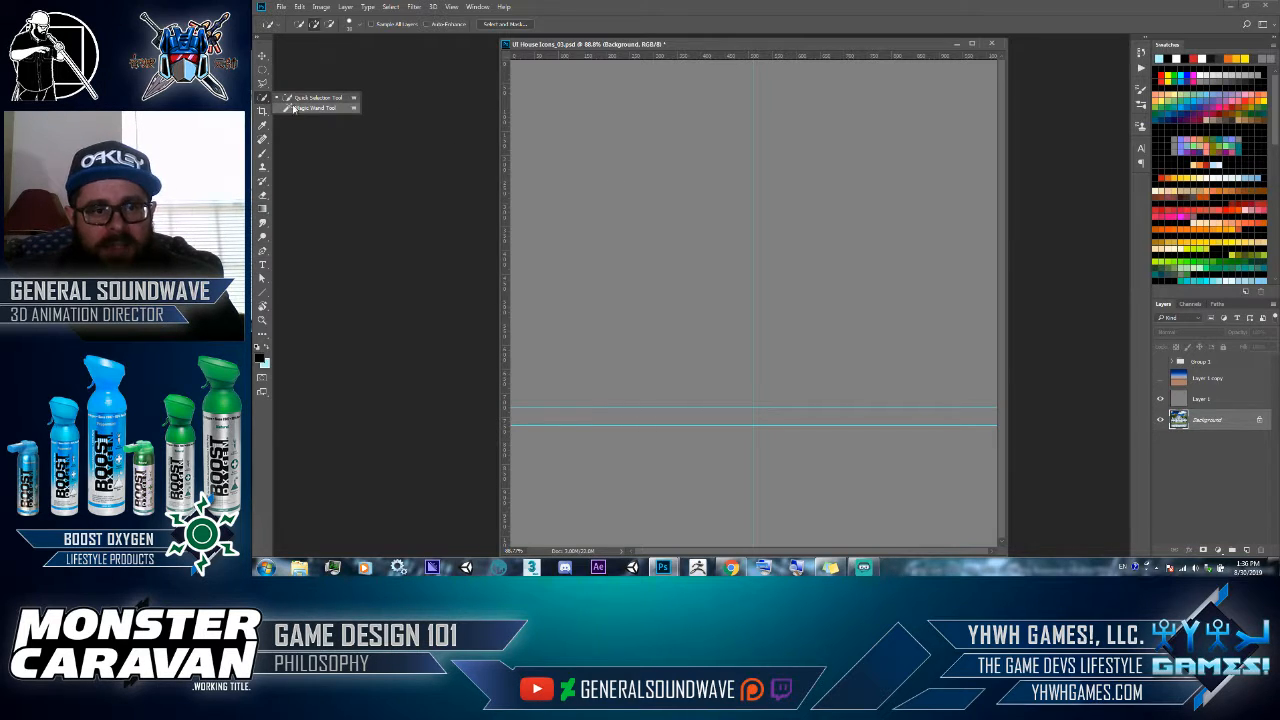
left_click(296, 107)
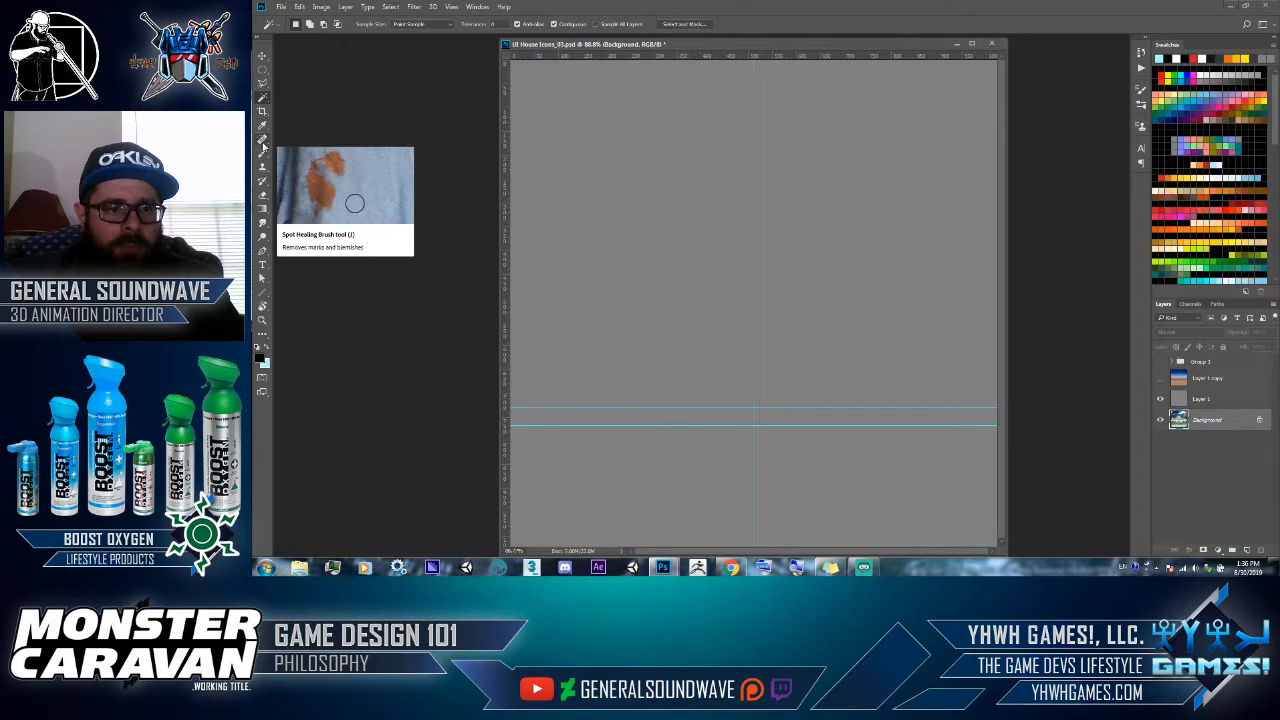
Show the tools grouped with the Gradient Tool and keep the Gradient Tool active
left_click(263, 208)
right_click(265, 209)
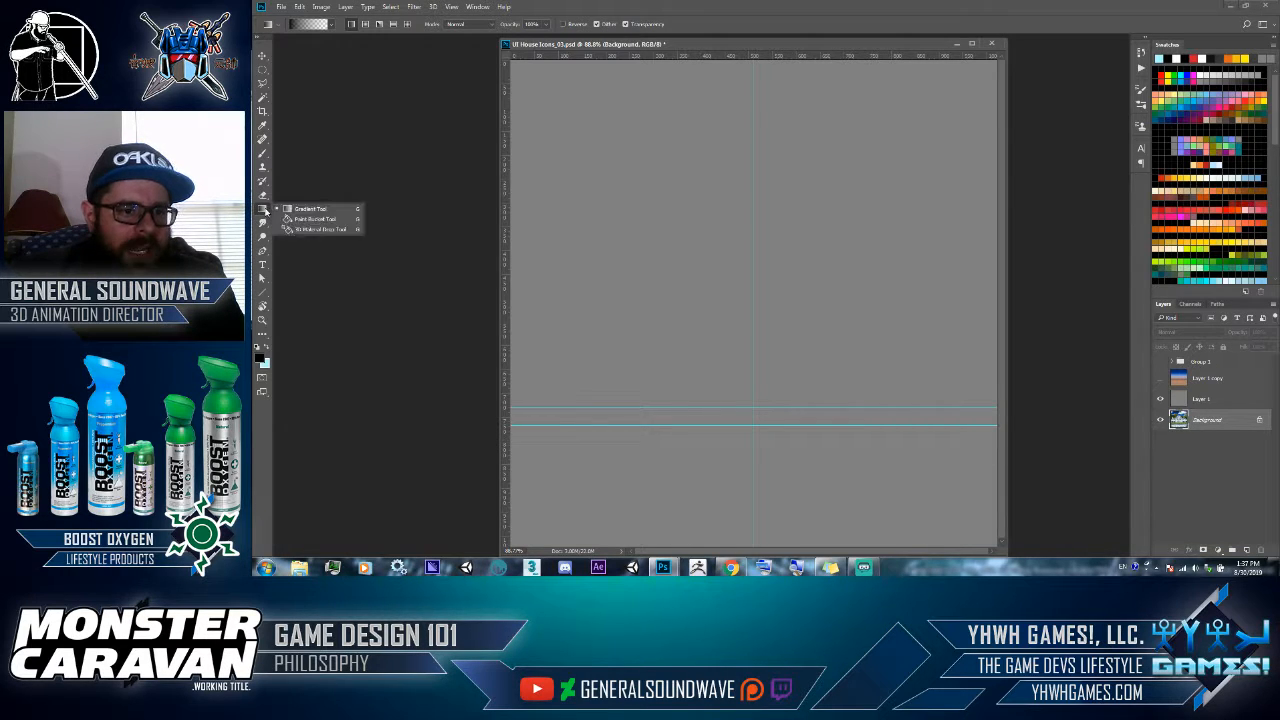
left_click(304, 209)
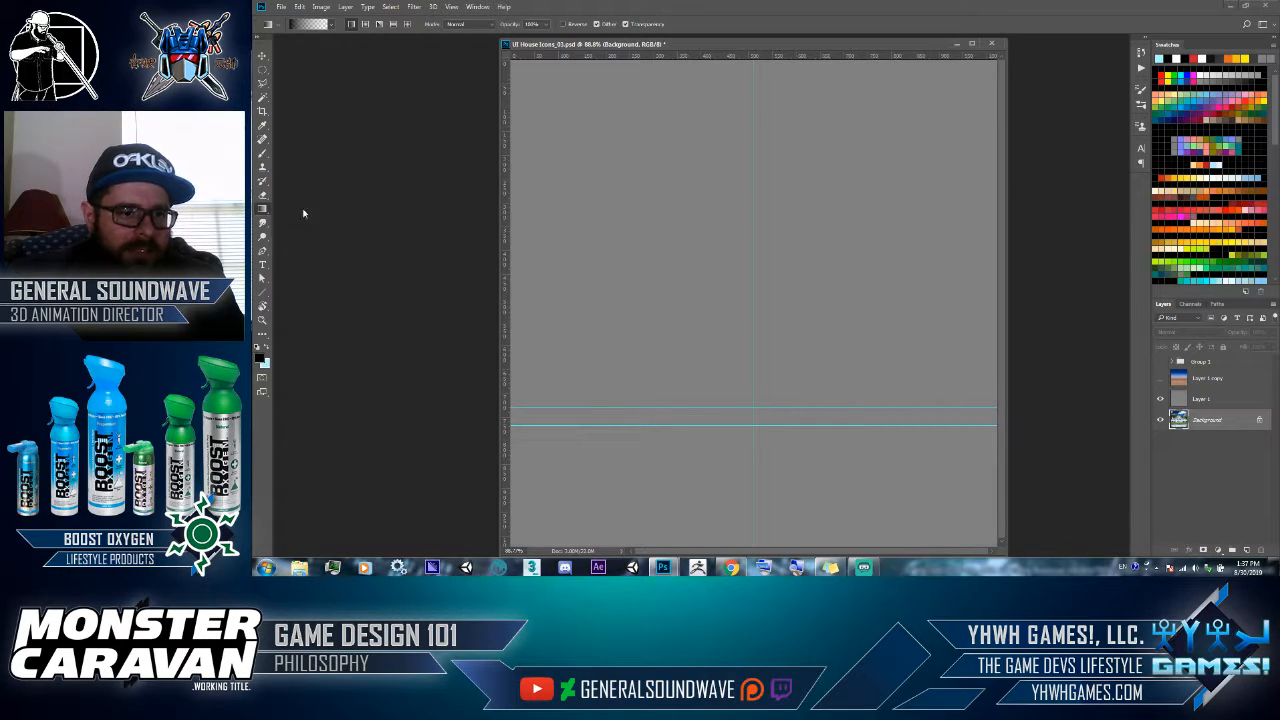
Review the tools grouped with the Smudge and Dodge tools, leaving the Dodge Tool active
left_click(263, 224)
right_click(263, 224)
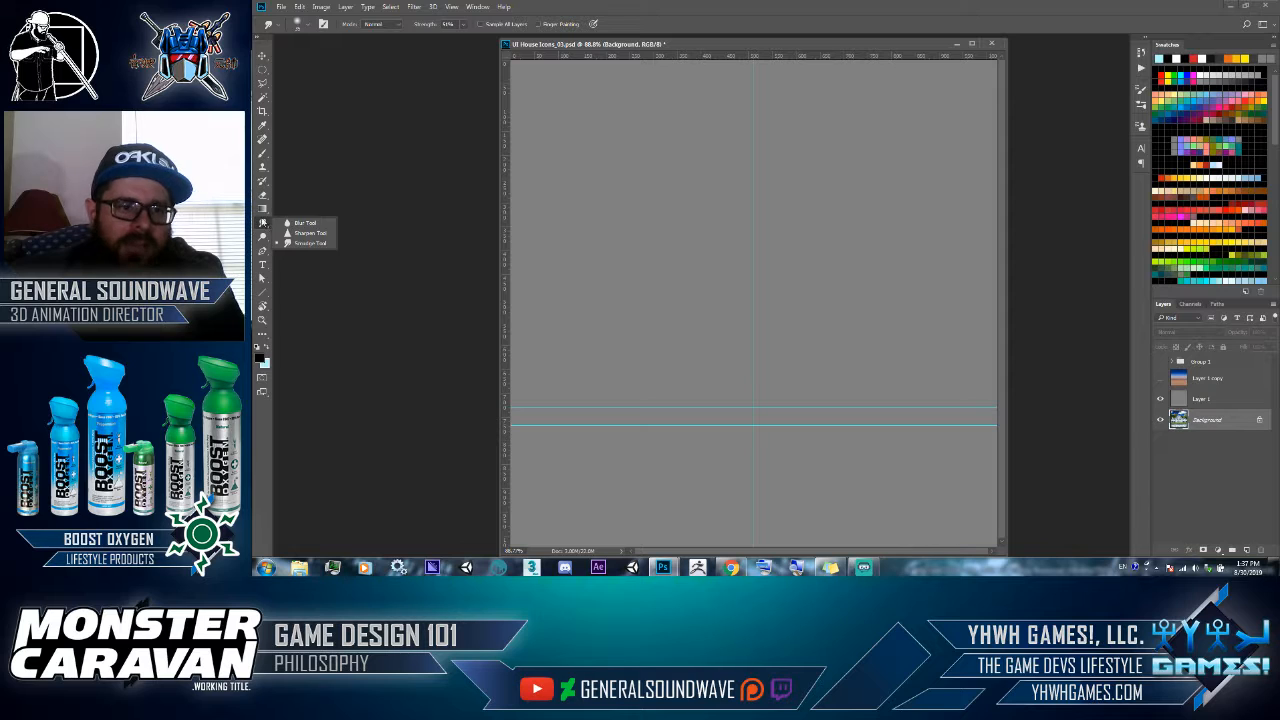
left_click(262, 225)
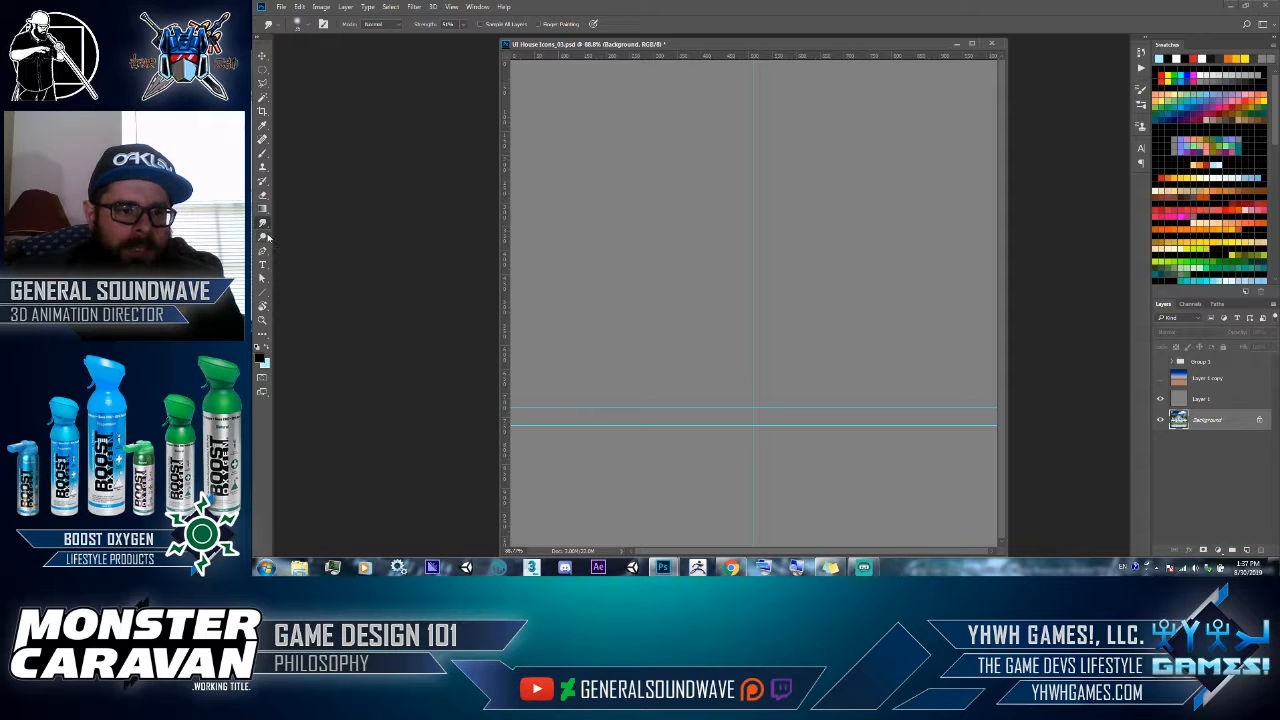
left_click(264, 237)
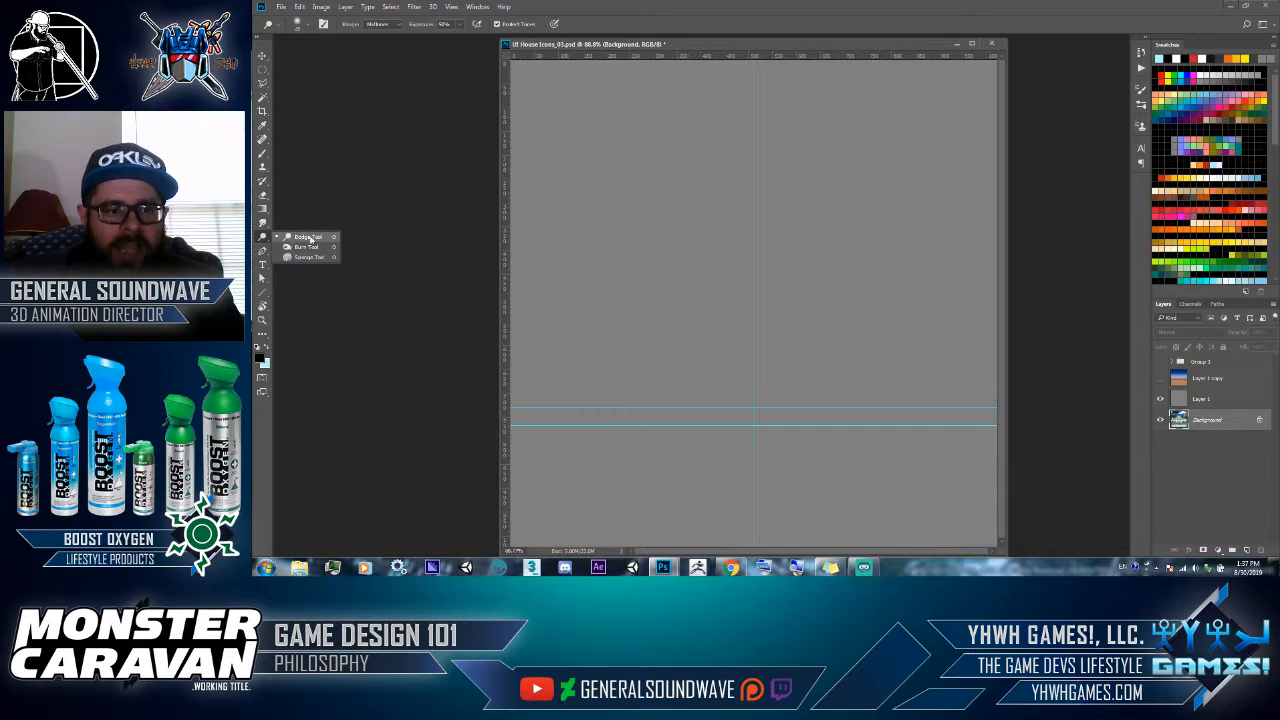
left_click(294, 237)
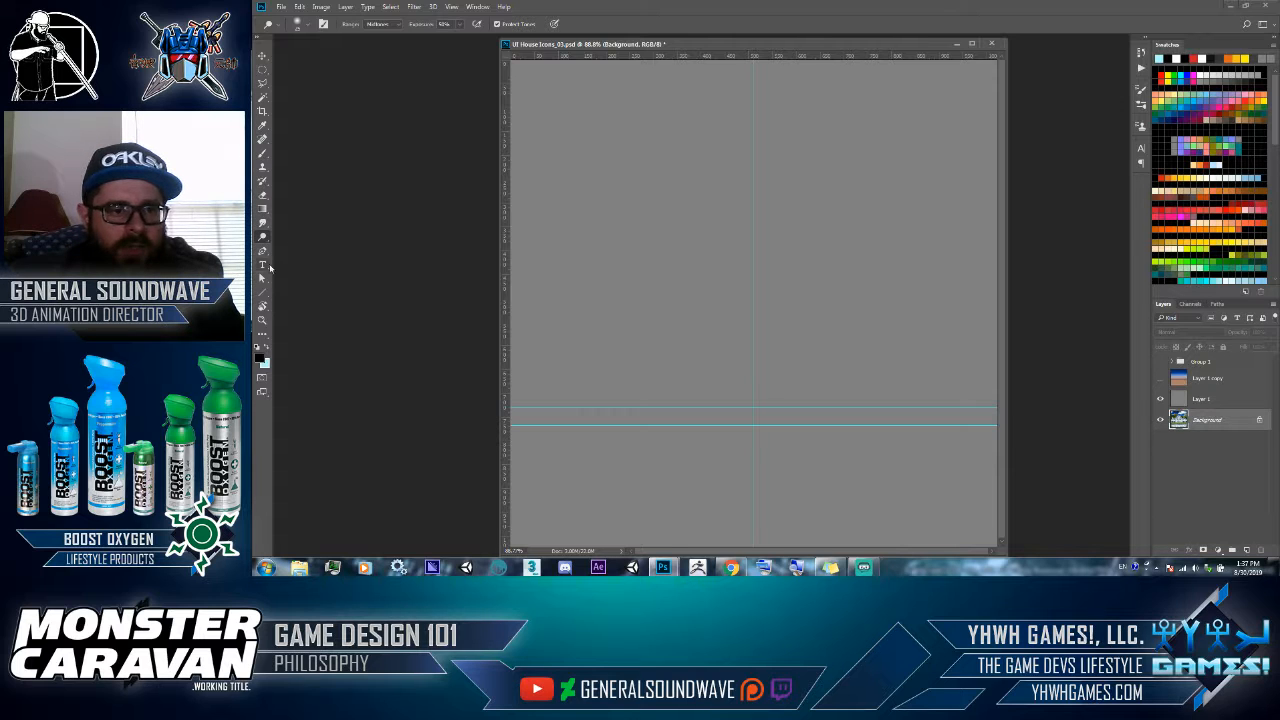
Review the Pen Tool and the path selection tools, leaving the Pen Tool active
left_click(263, 251)
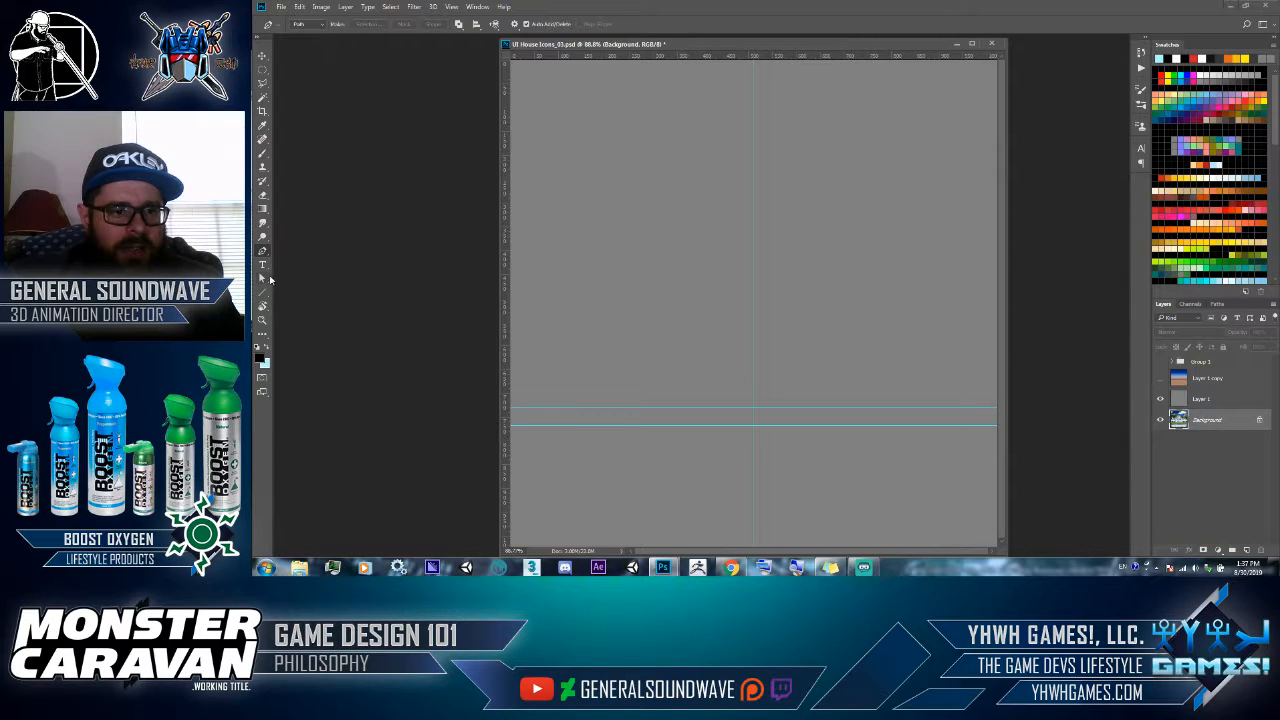
left_click(262, 278)
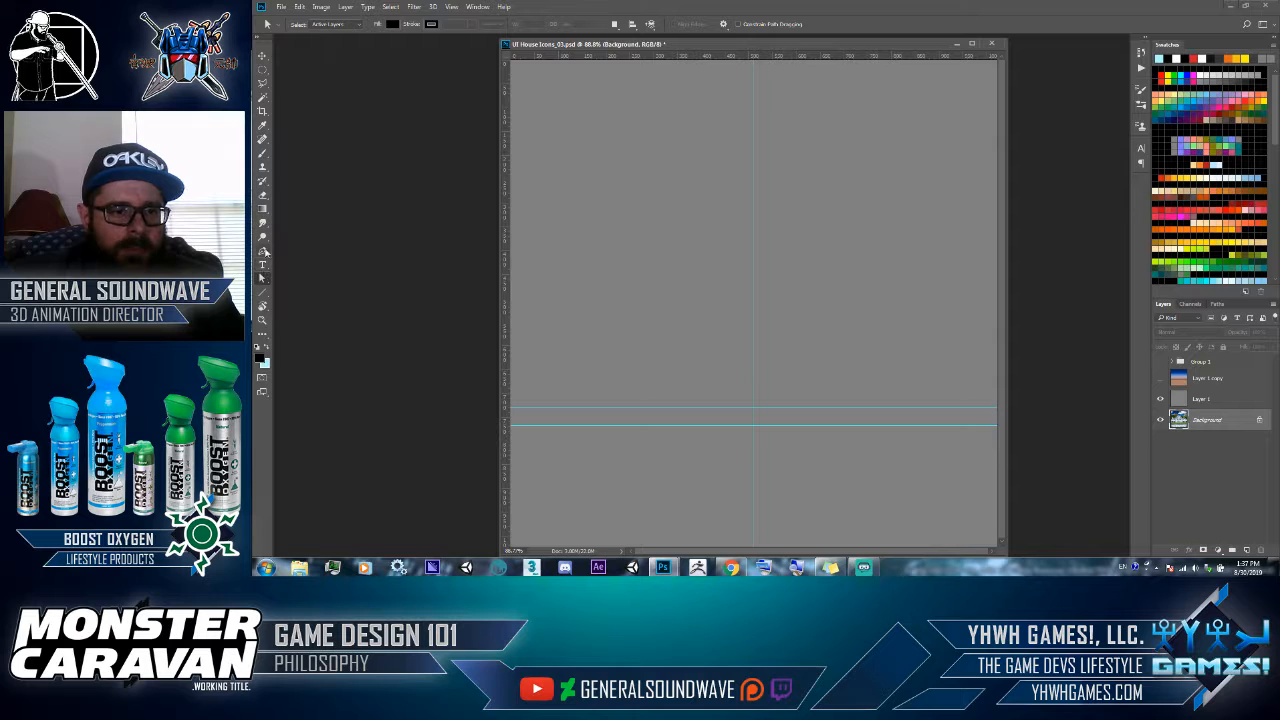
right_click(264, 279)
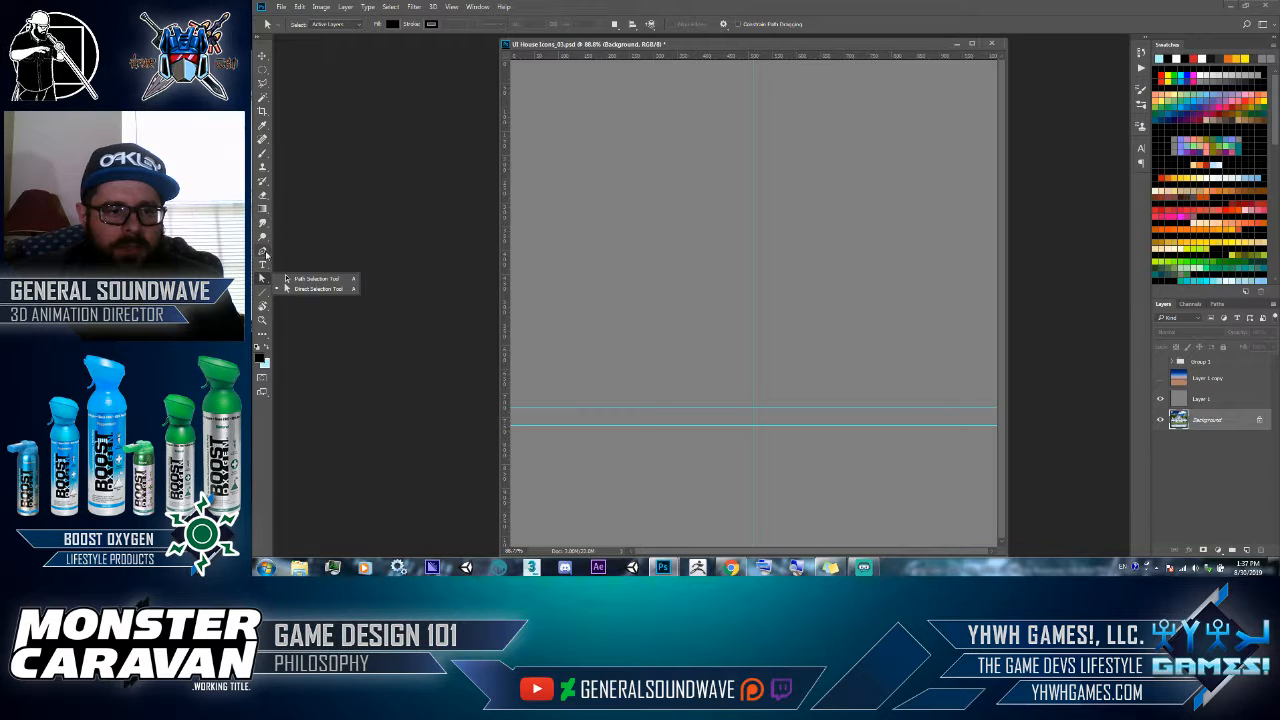
left_click(264, 253)
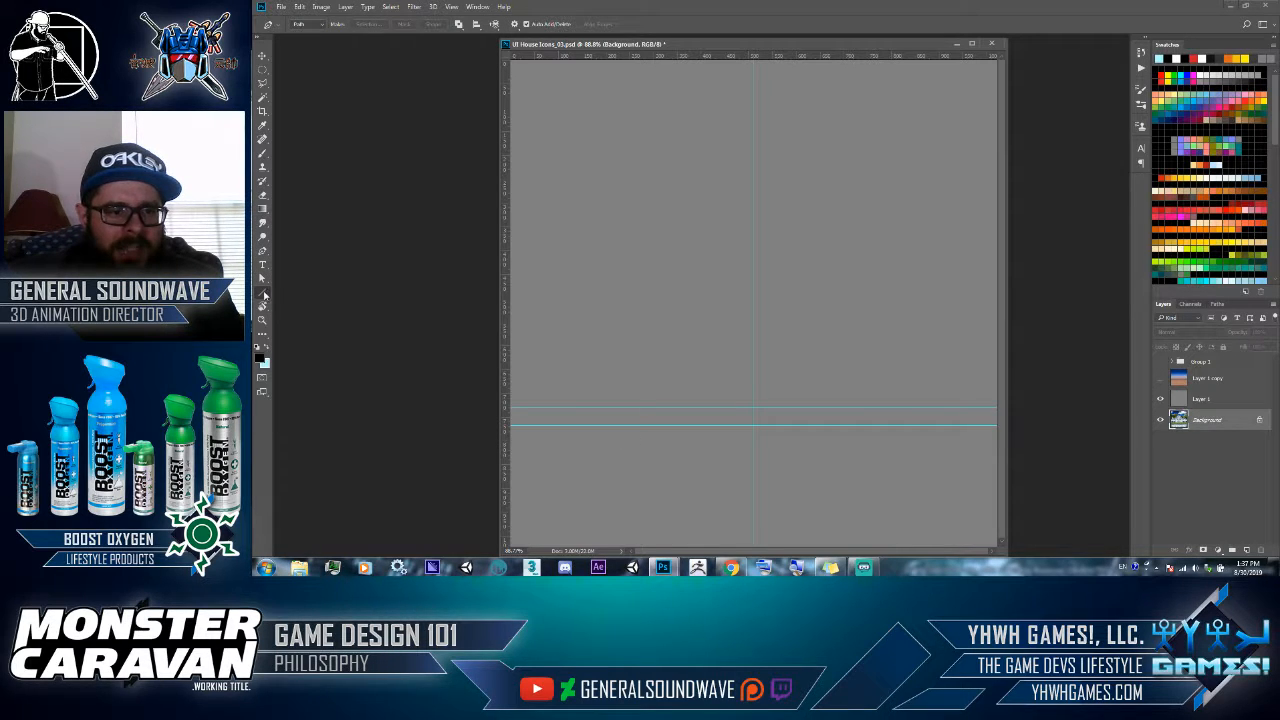
Show the group of shape tools and activate the Custom Shape Tool
left_click(264, 295)
right_click(263, 296)
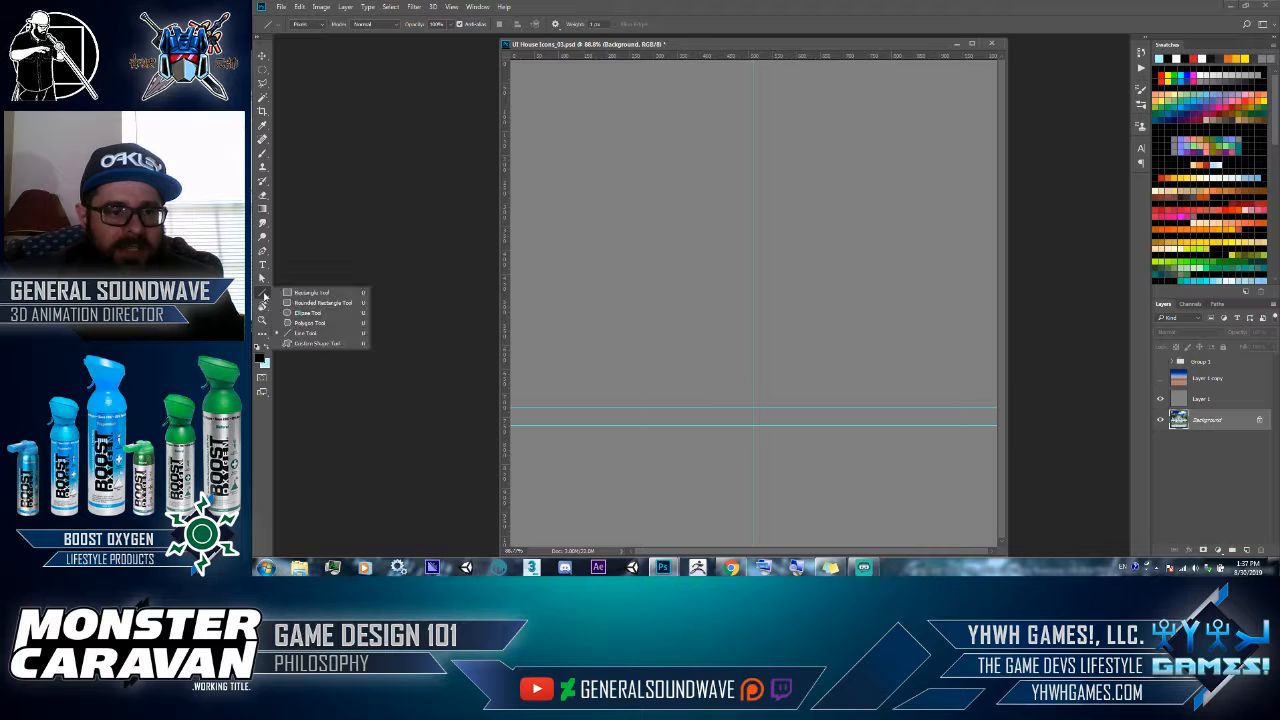
left_click(307, 344)
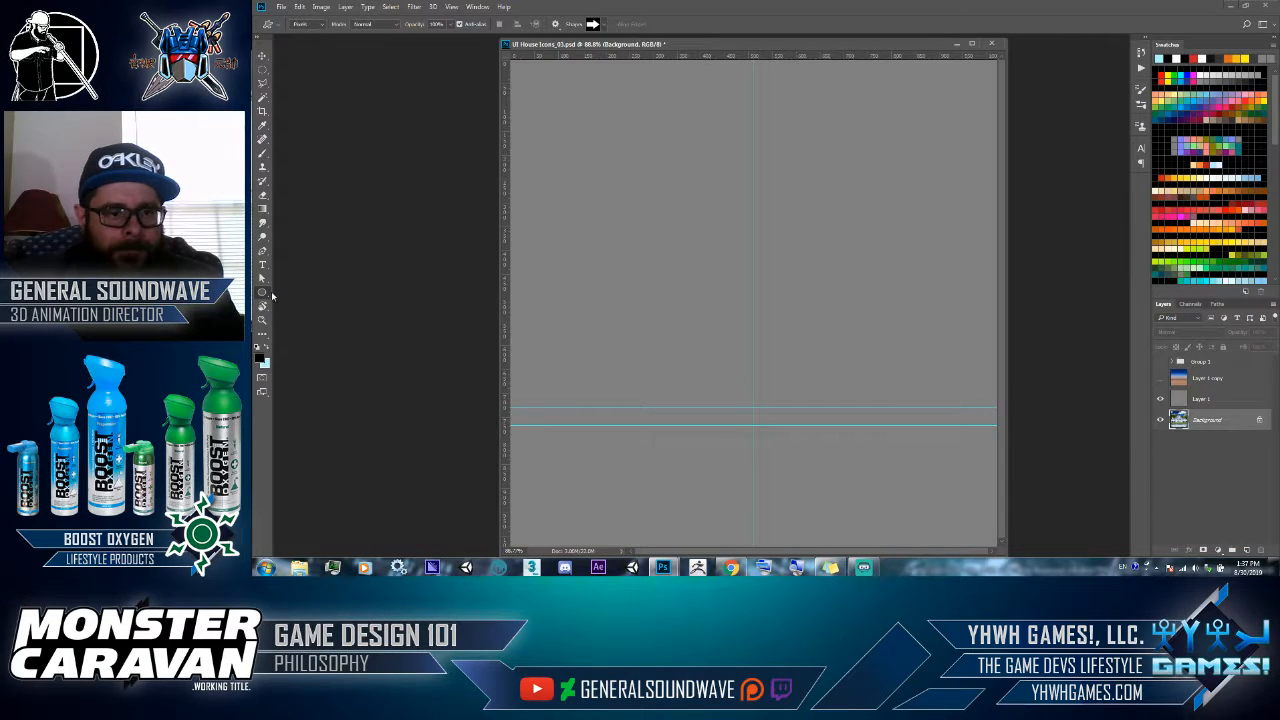
Activate the Line Tool from the shape tools and reset the foreground and background colours to the default black and white
right_click(264, 296)
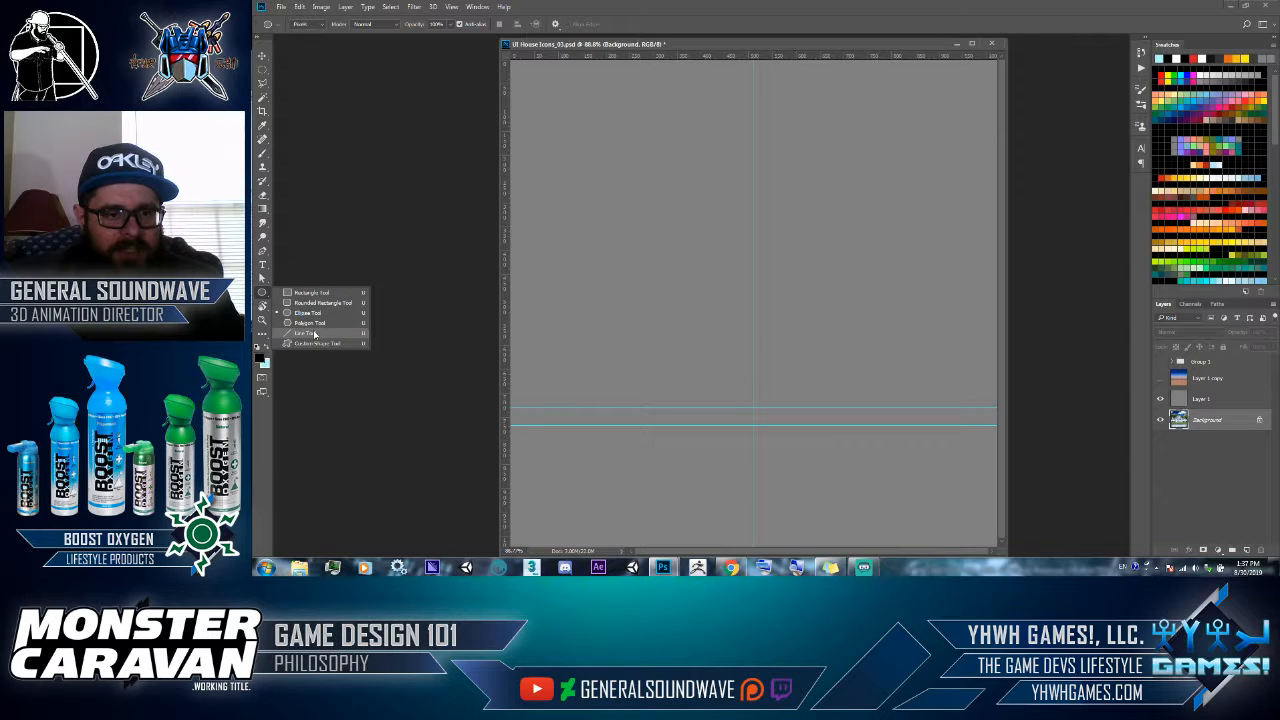
left_click(313, 333)
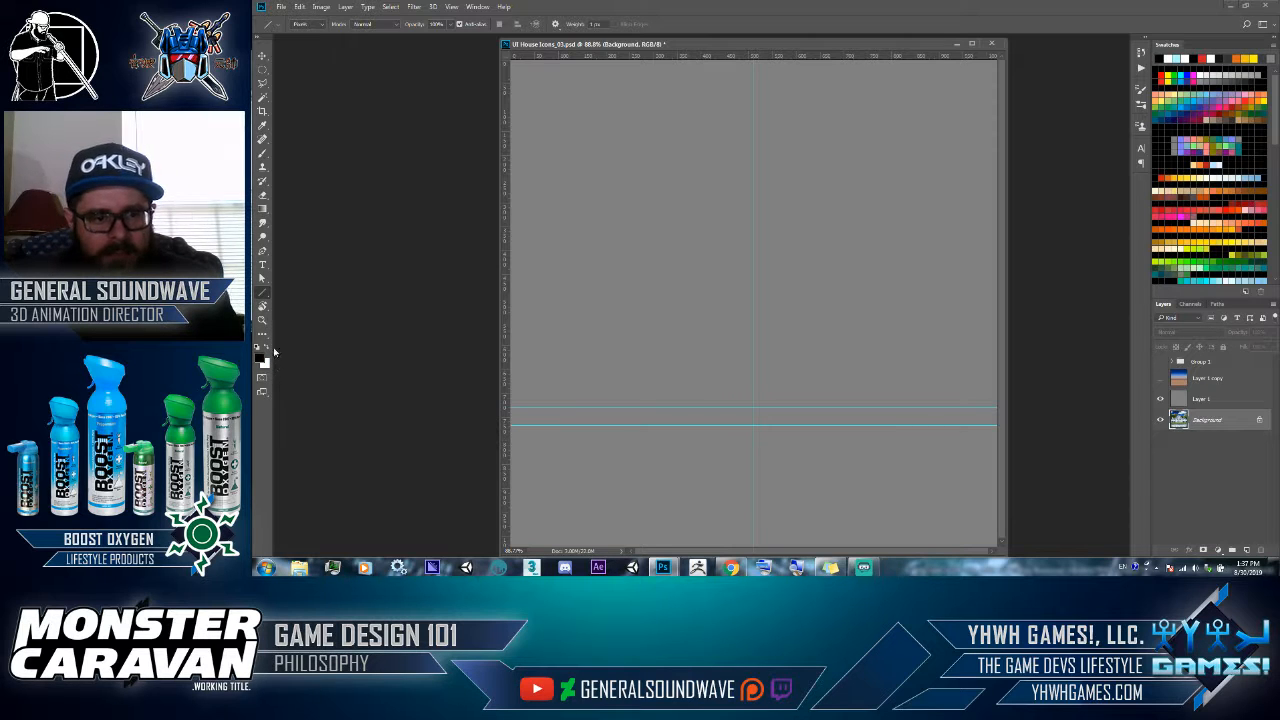
left_click(259, 346)
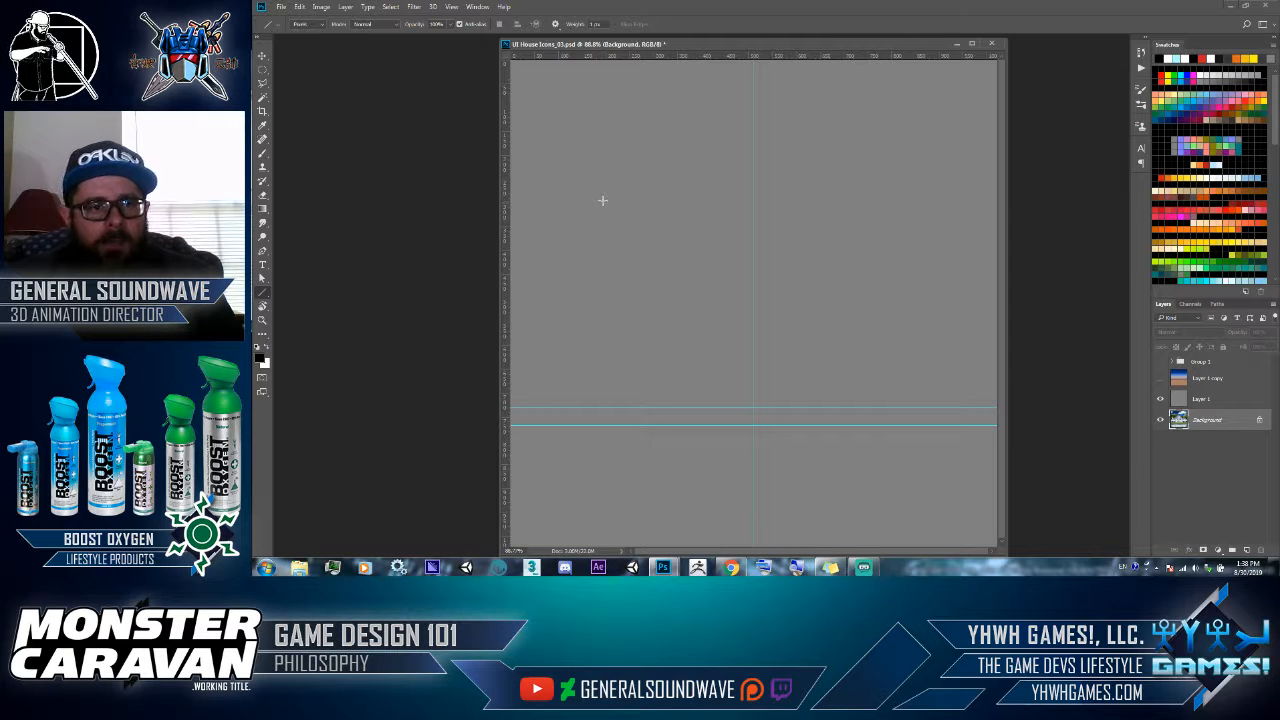
Activate the Move Tool and widen the house icons document window slightly
left_click(262, 56)
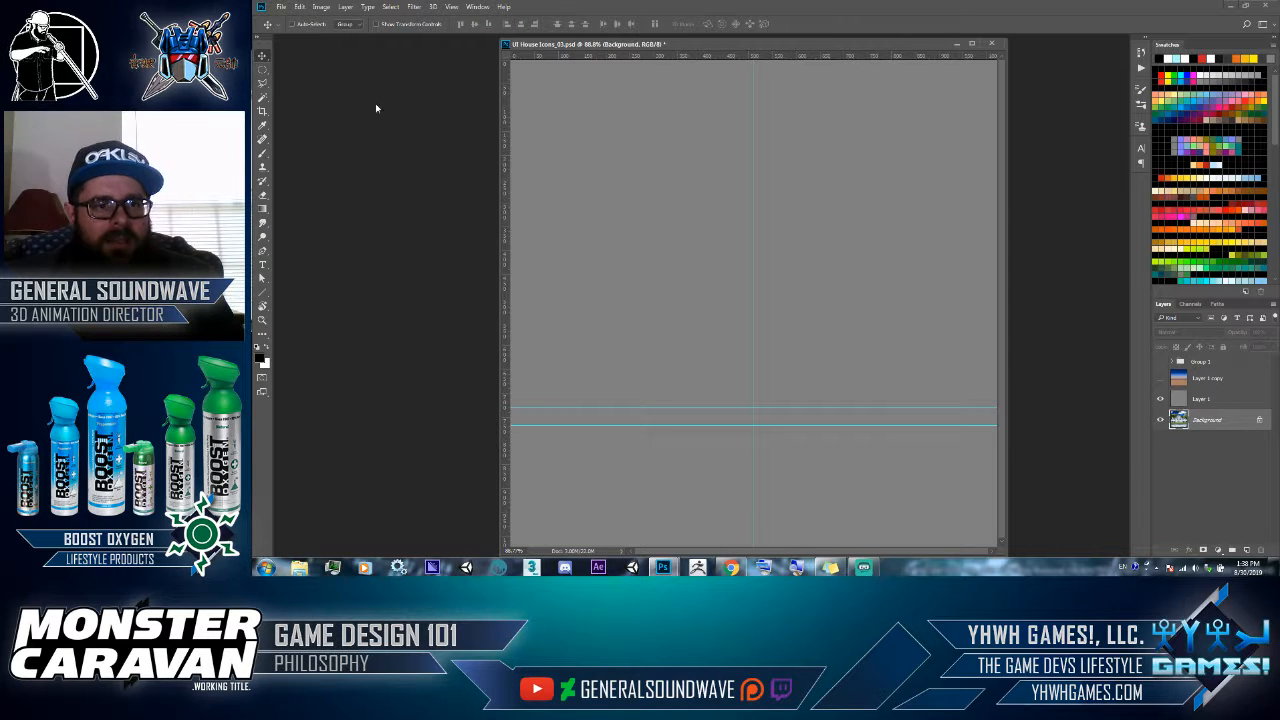
left_click_drag(491, 126, 481, 128)
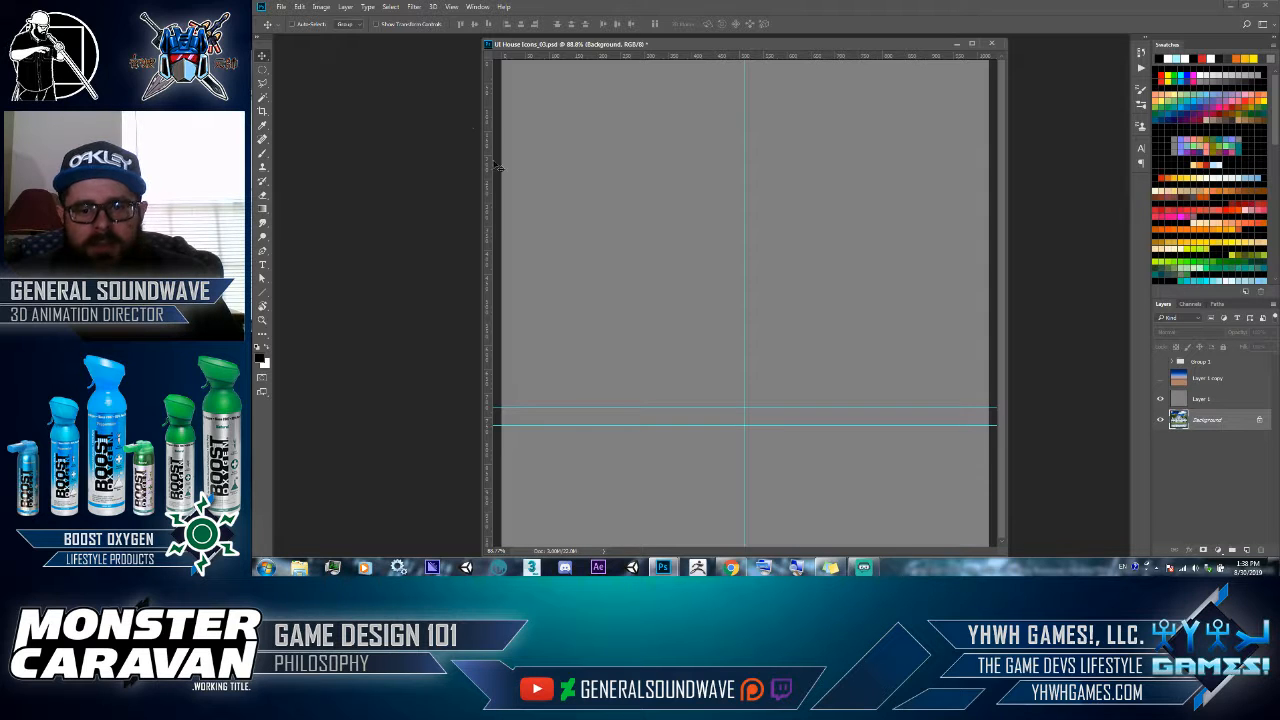
Switch to Streamlabs OBS
left_click(861, 567)
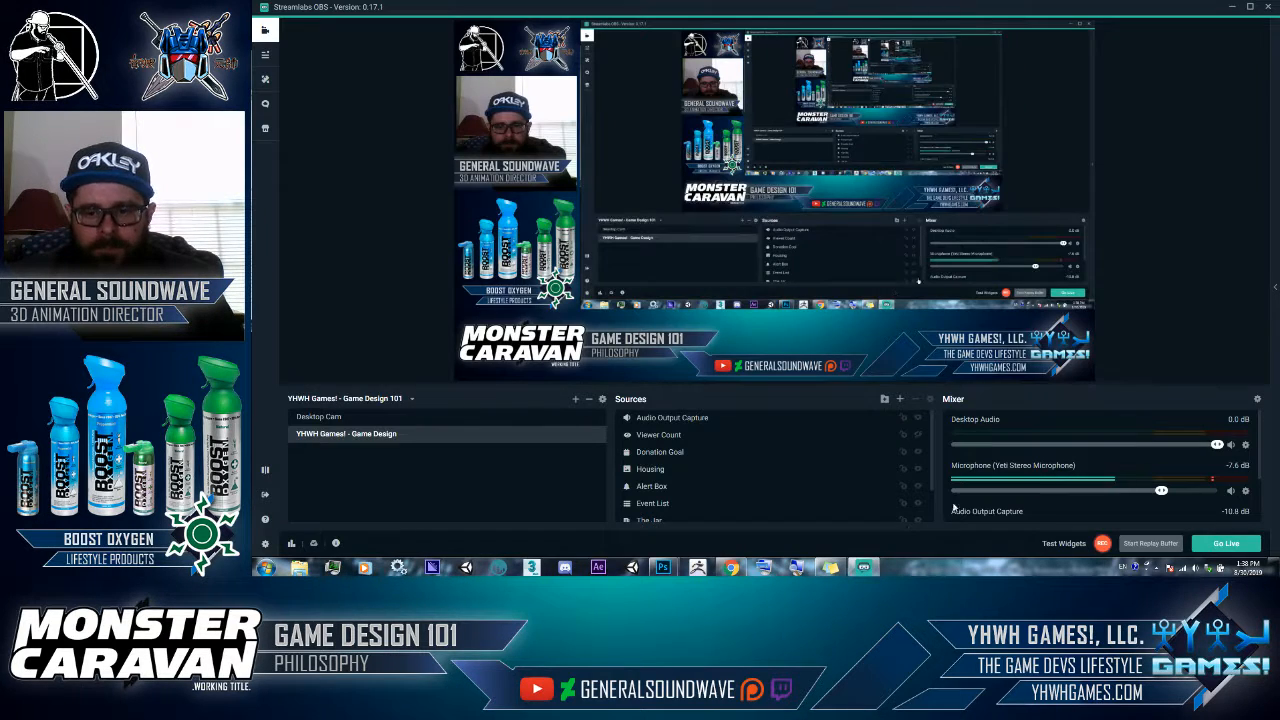